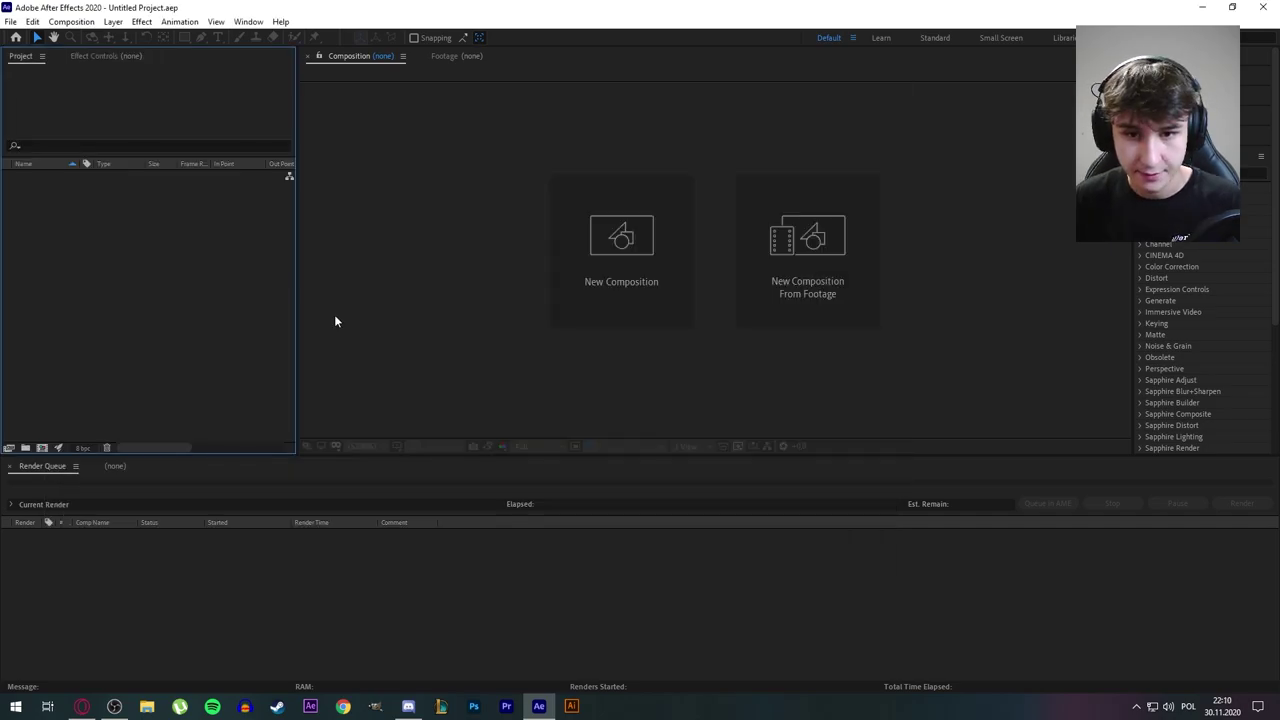
# Create a 1920 x 1080, 60 fps, 30-second composition named PrzejściePoradnik and turn on its transparency grid
pyautogui.click(657, 322)
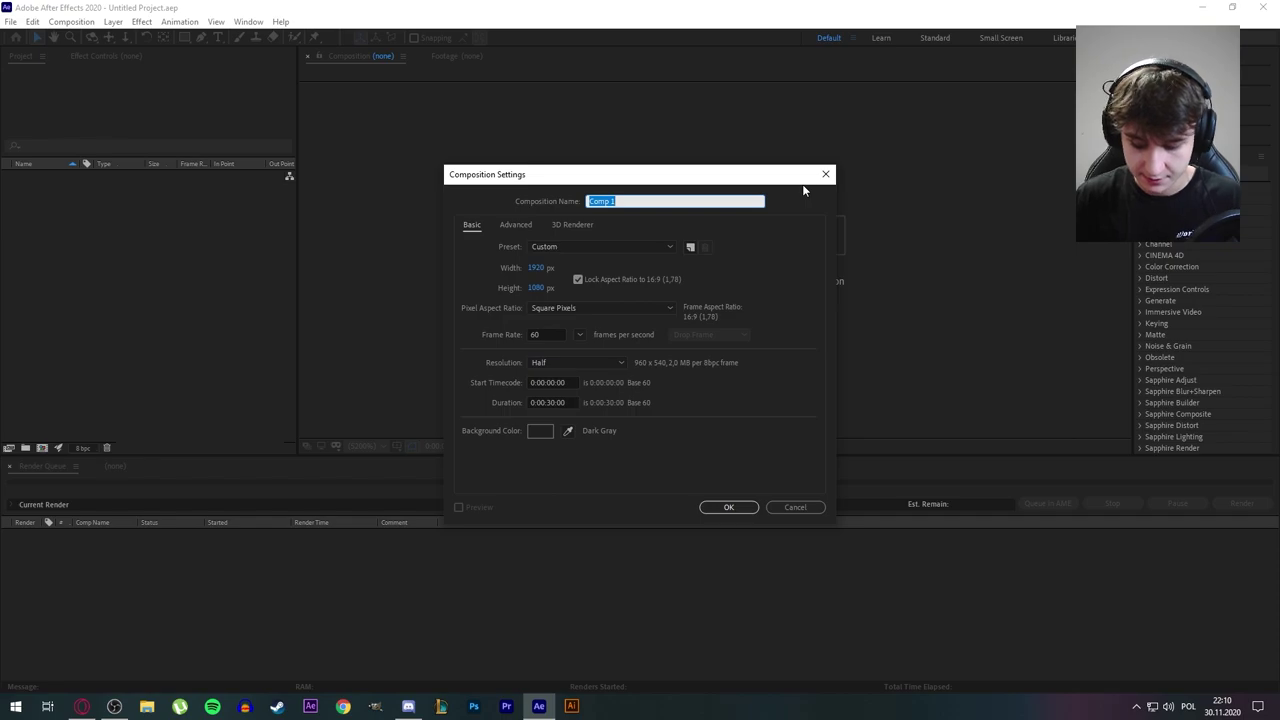
pyautogui.write('PrzejściePoradn')
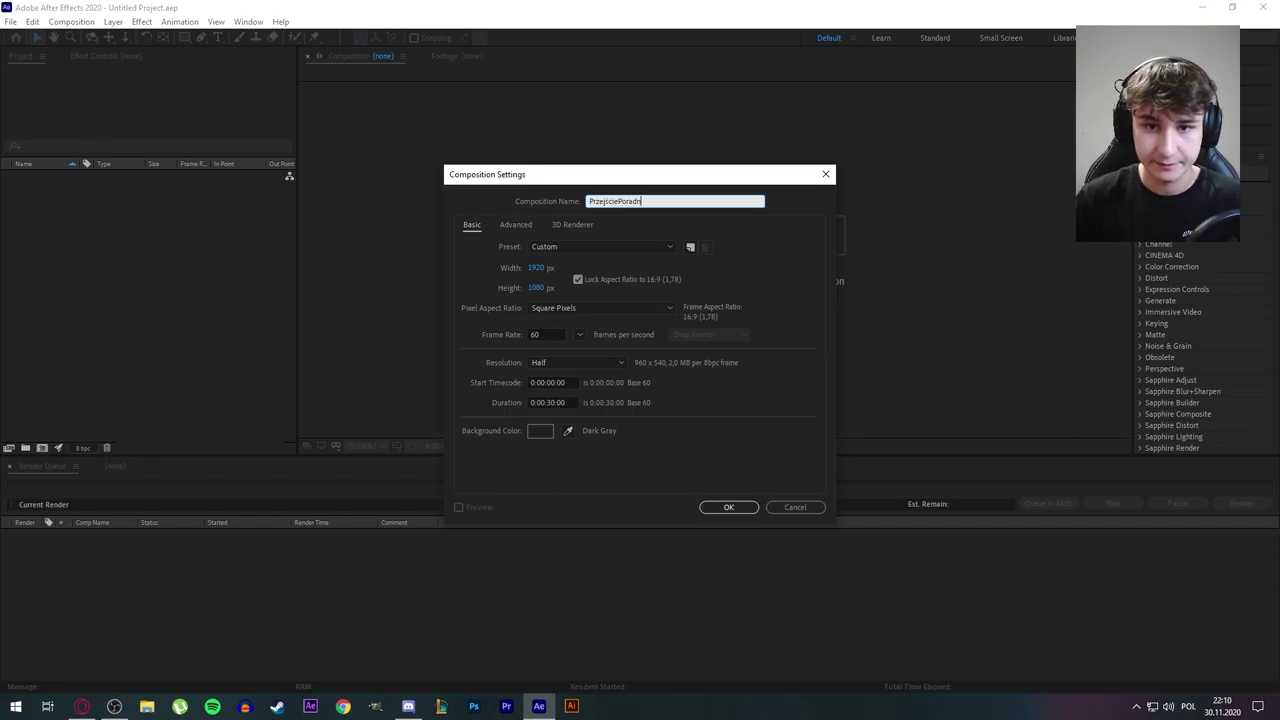
pyautogui.write('ik')
pyautogui.press('Return')
pyautogui.click(591, 446)
pyautogui.click(591, 446)
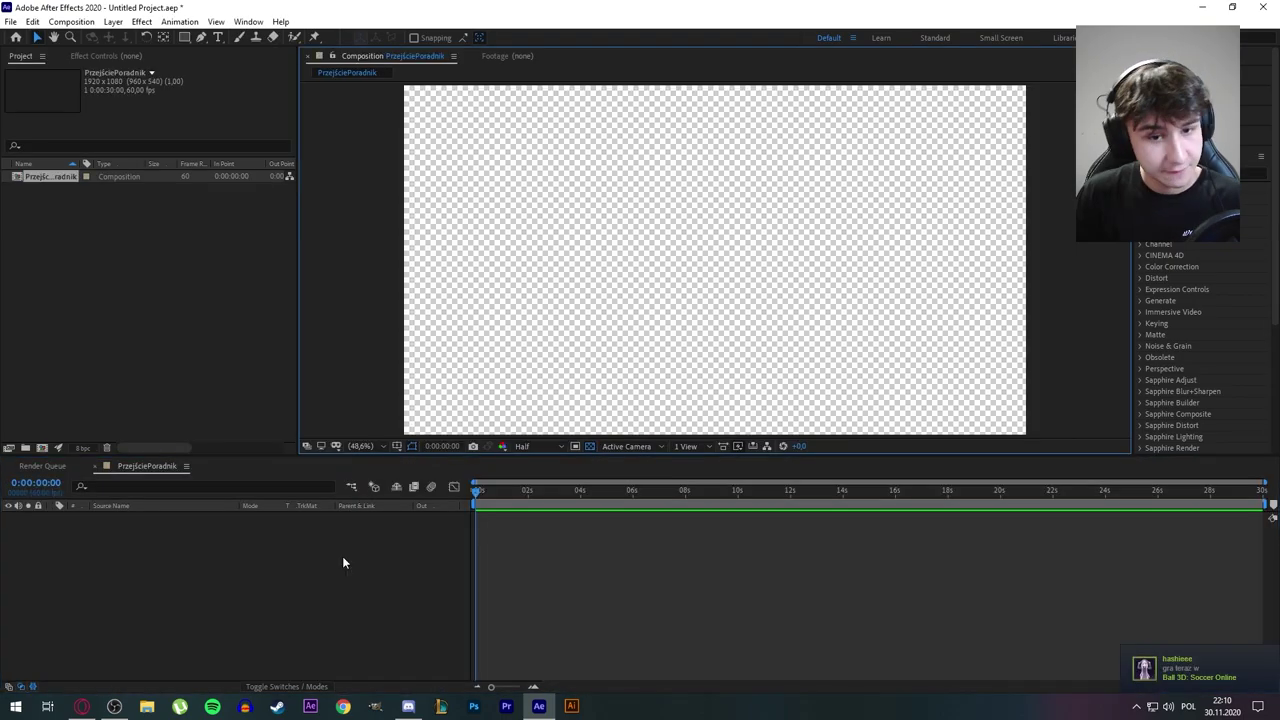
# Add a black (000000) solid layer that fills the composition
pyautogui.rightClick(342, 557)
pyautogui.moveTo(370, 410)
pyautogui.click(545, 450)
pyautogui.click(829, 452)
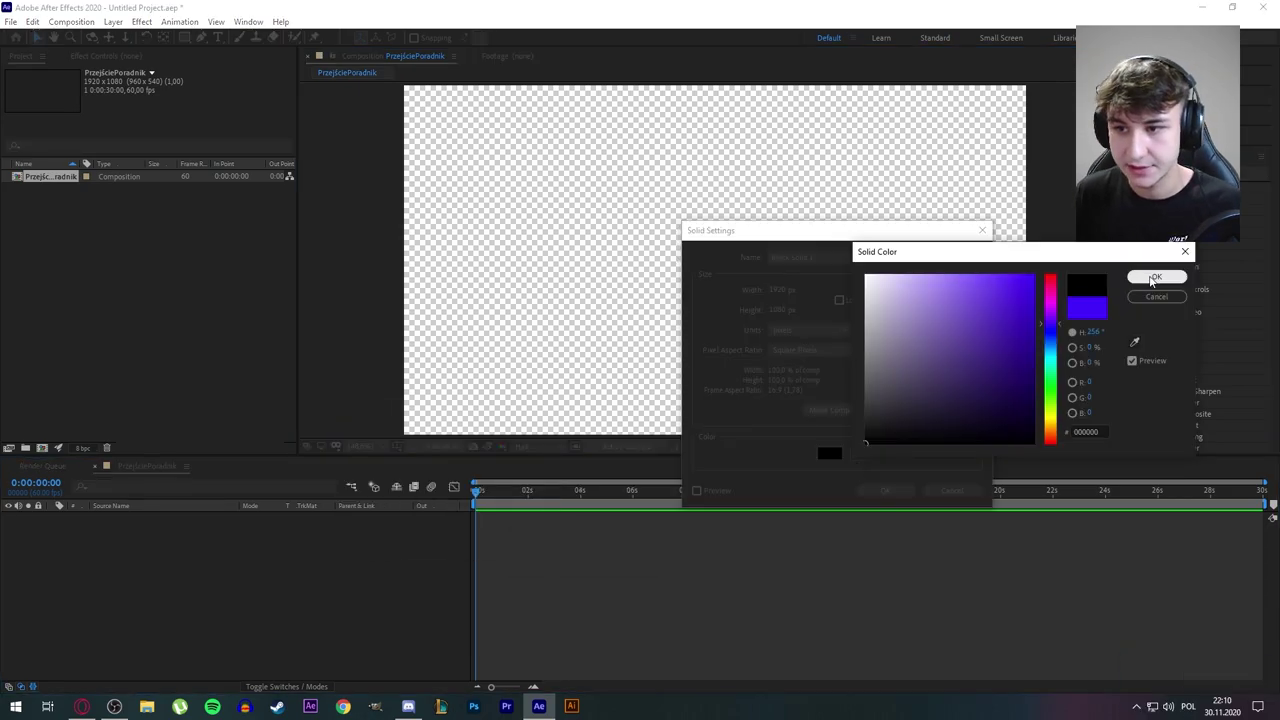
pyautogui.click(1152, 278)
pyautogui.click(886, 491)
# Enlarge the black solid through its Scale property and set its Rotation to -45°
pyautogui.press('s')
pyautogui.click(265, 528)
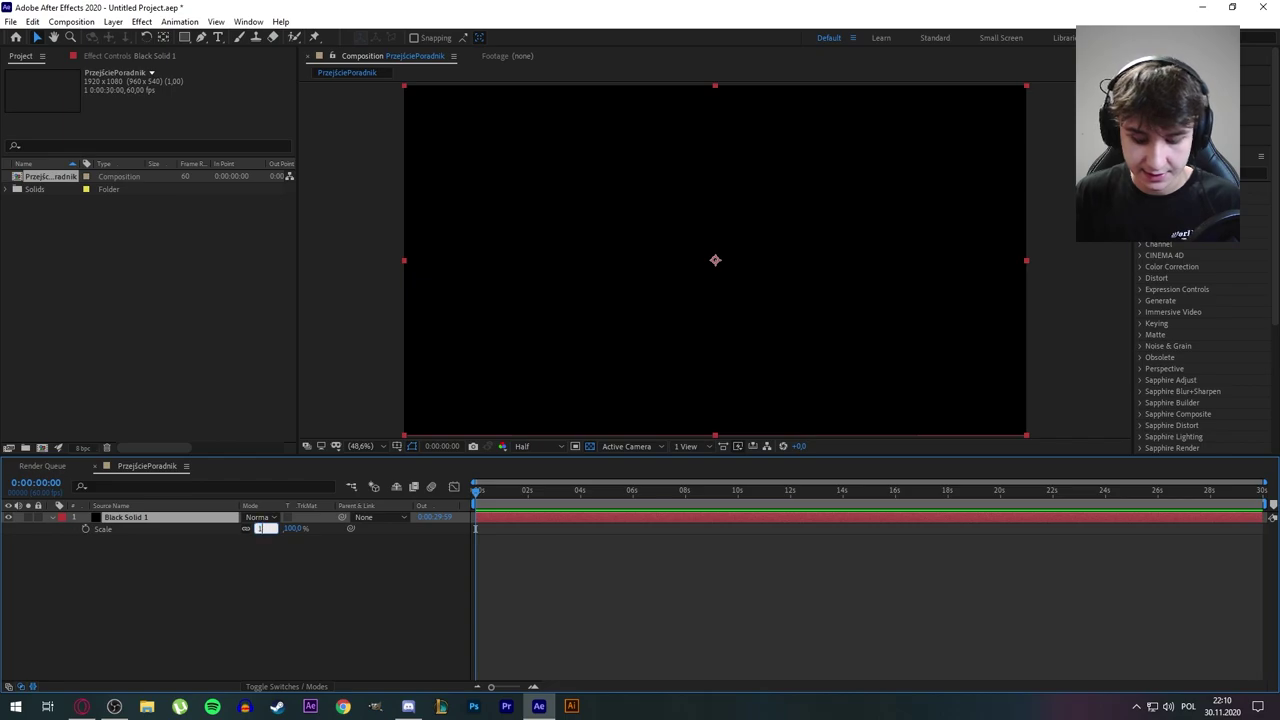
pyautogui.press('Return')
pyautogui.press('r')
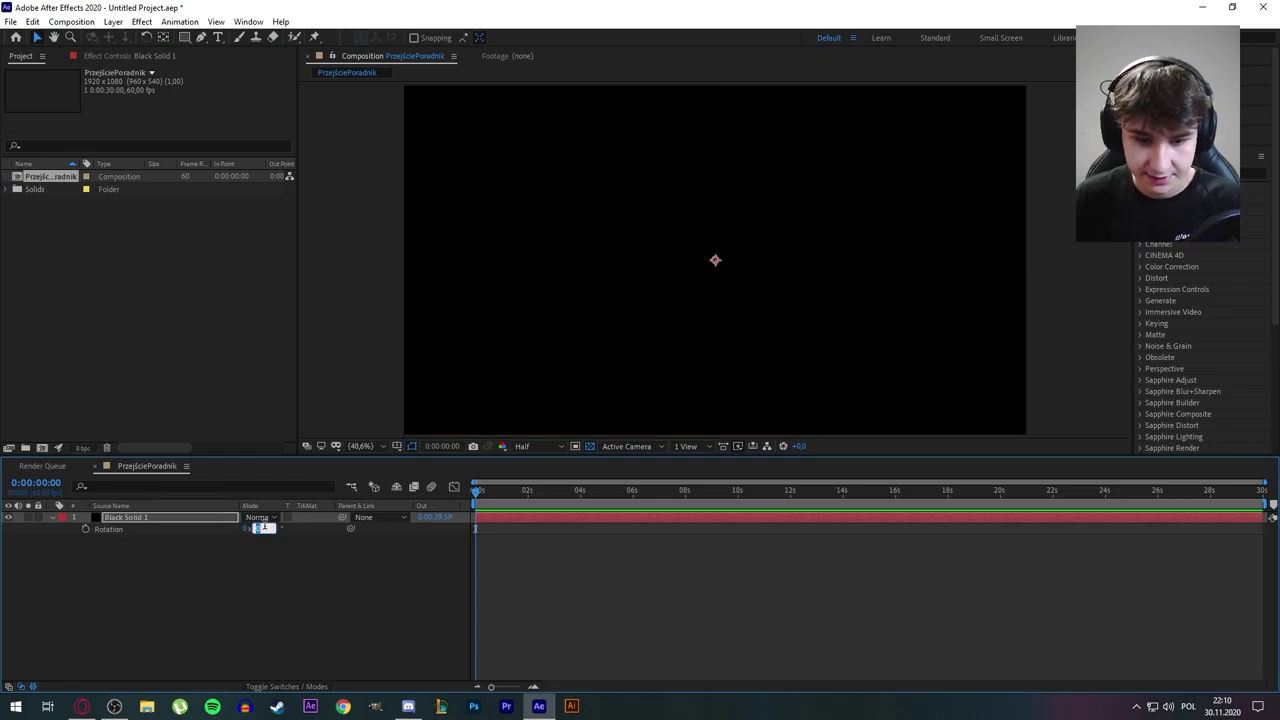
pyautogui.press('Return')
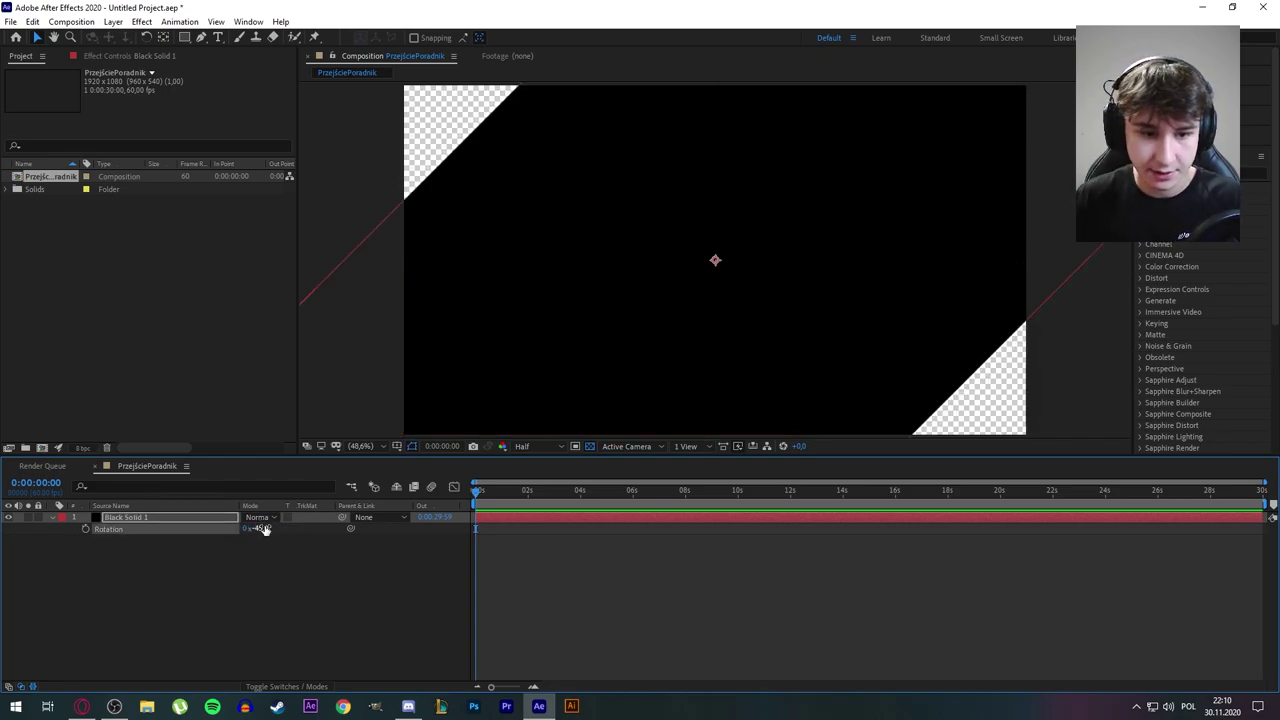
# Show the proportional grid and move the rotated solid out of frame past the composition's upper-left corner
pyautogui.click(396, 446)
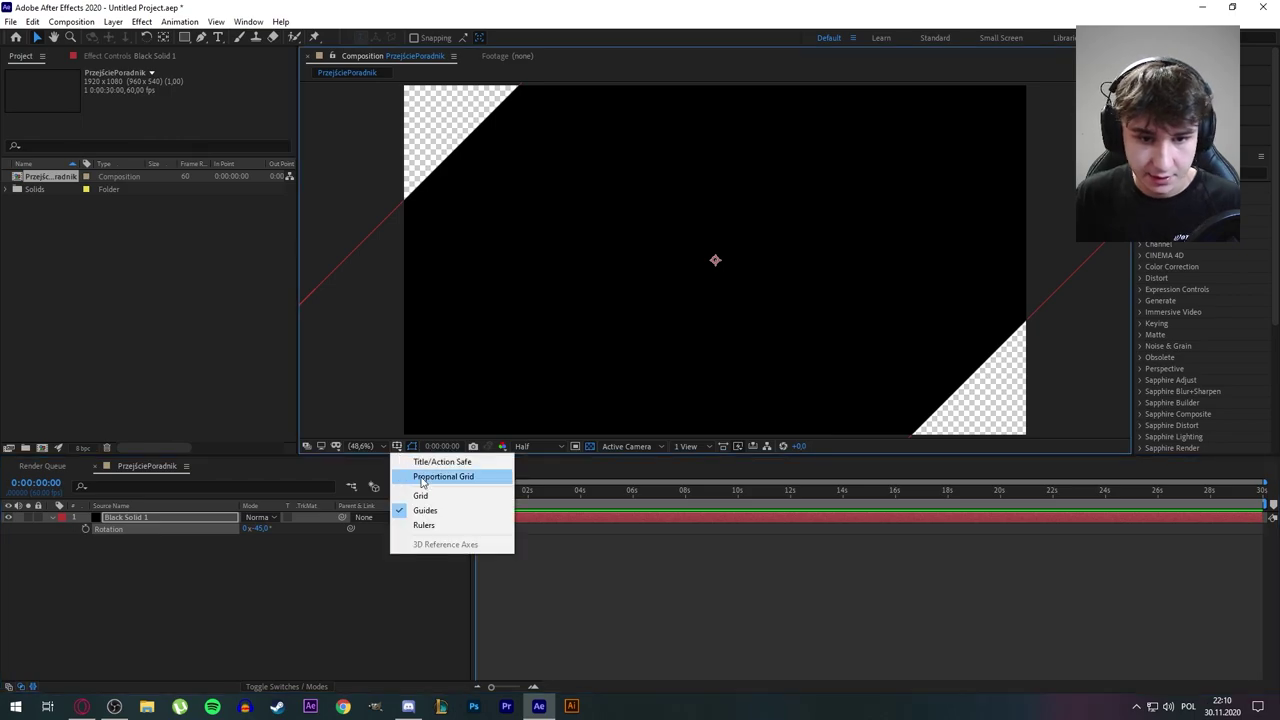
pyautogui.click(427, 479)
pyautogui.moveTo(676, 368); pyautogui.dragTo(172, 9)
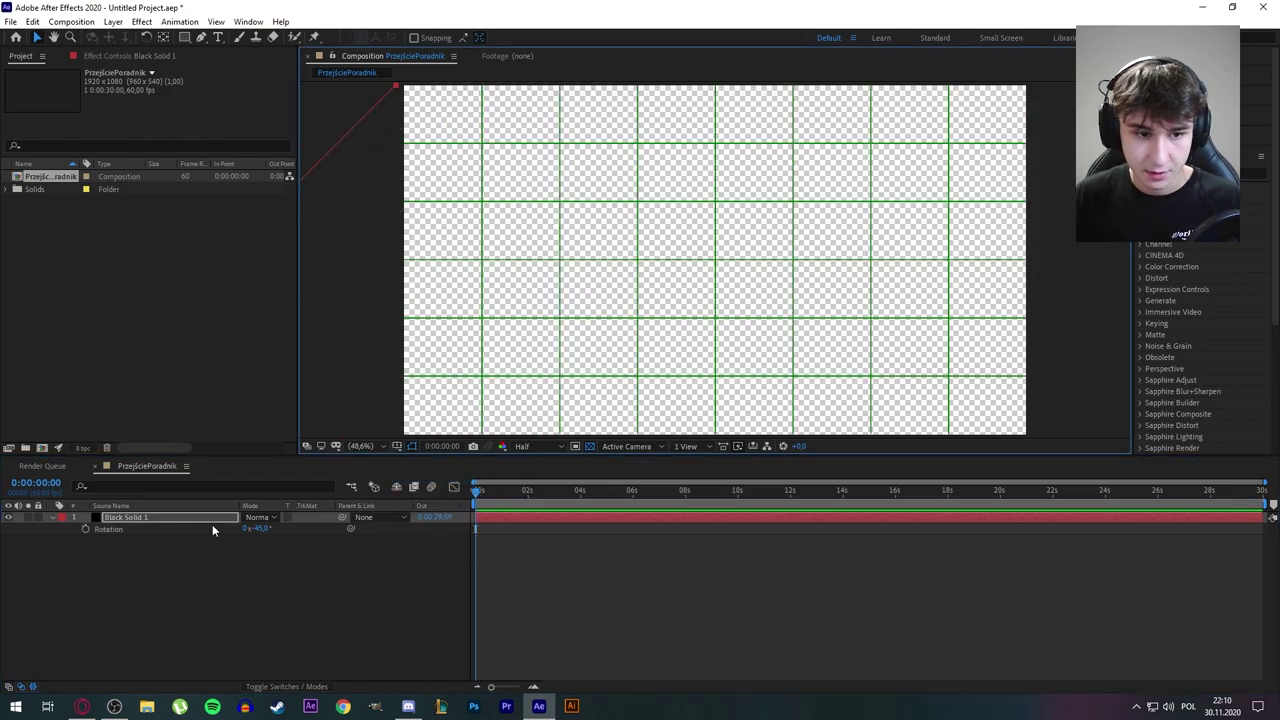
# Duplicate the solid and move the copy out of frame past the composition's lower-right corner
pyautogui.hotkey('ctrl', 'd')
pyautogui.moveTo(320, 120); pyautogui.dragTo(1140, 611)
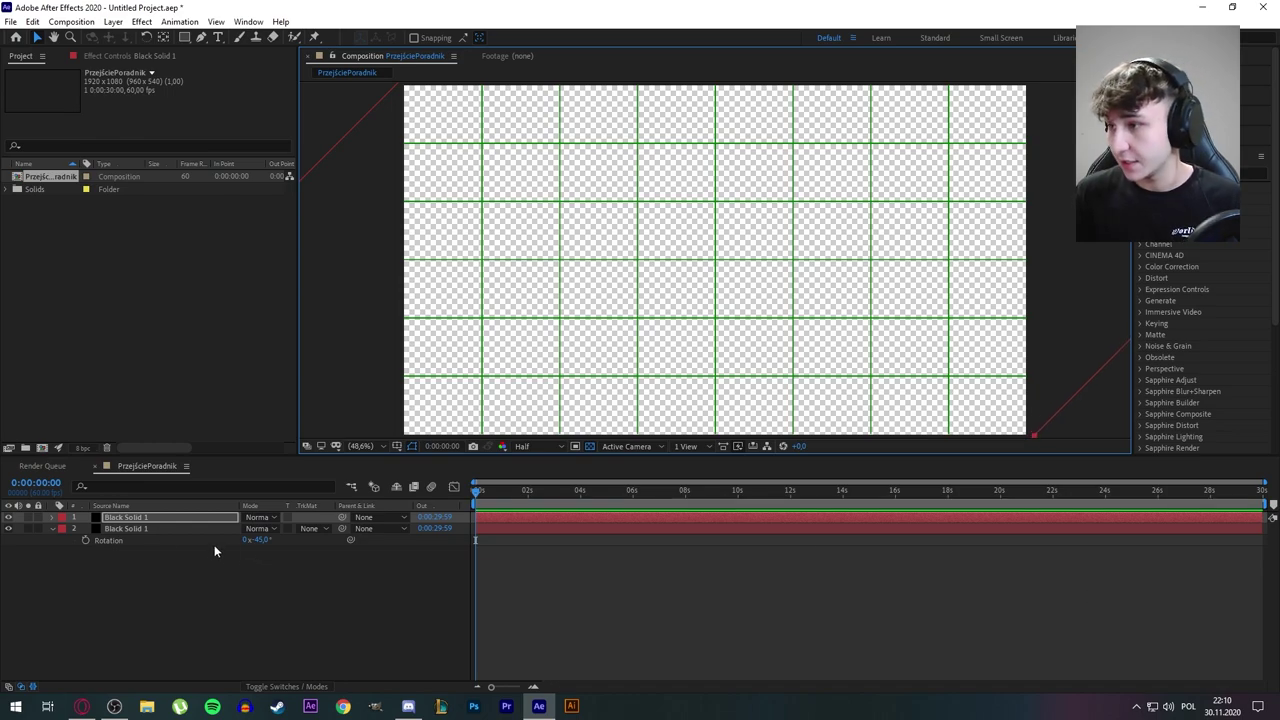
# Keyframe both solids' Position at 0:00:00:00, and at 0:00:00:55 move them in until they meet along the diagonal and cover the frame
pyautogui.keyDown('shift'); pyautogui.click(155, 528); pyautogui.keyUp('shift')
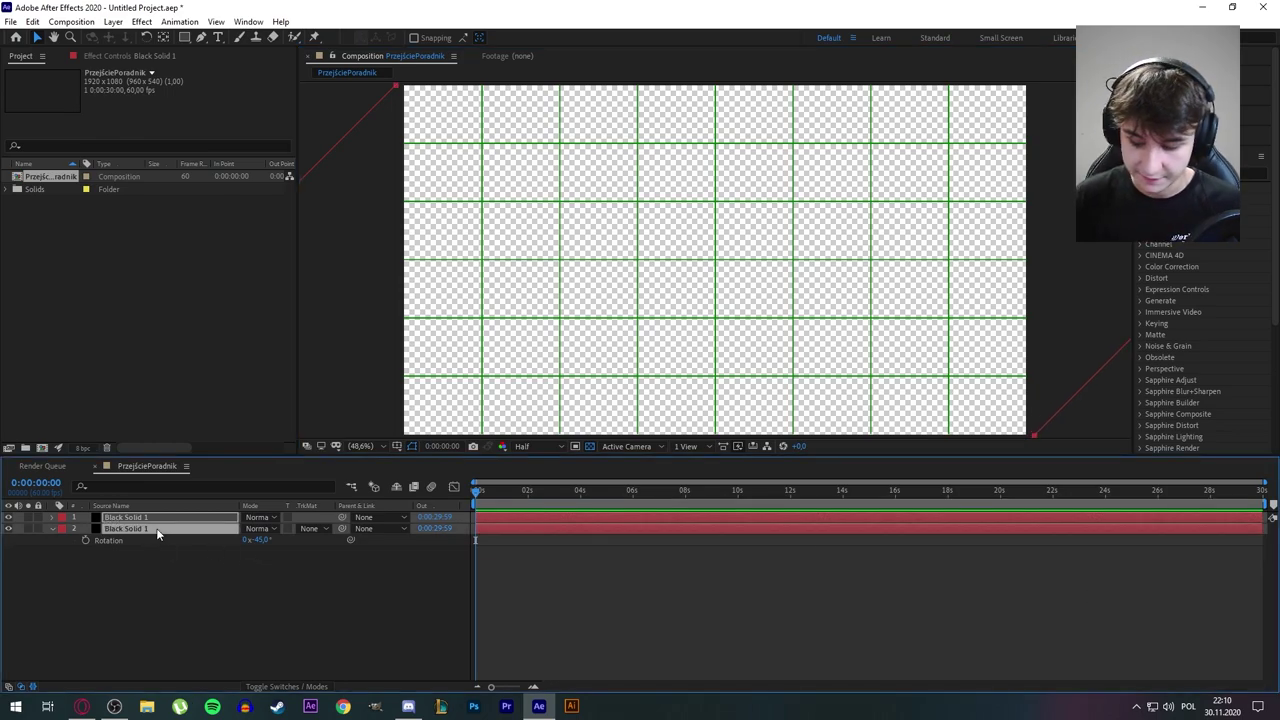
pyautogui.press('p')
pyautogui.click(85, 528)
pyautogui.click(85, 551)
pyautogui.moveTo(476, 491); pyautogui.dragTo(500, 509)
pyautogui.moveTo(312, 175); pyautogui.dragTo(660, 318)
pyautogui.moveTo(1058, 408); pyautogui.dragTo(736, 232)
# Ease both solids' Position keyframes, shape the speed curve into a steep peak near the end, and preview the closing motion
pyautogui.moveTo(513, 525); pyautogui.dragTo(462, 562)
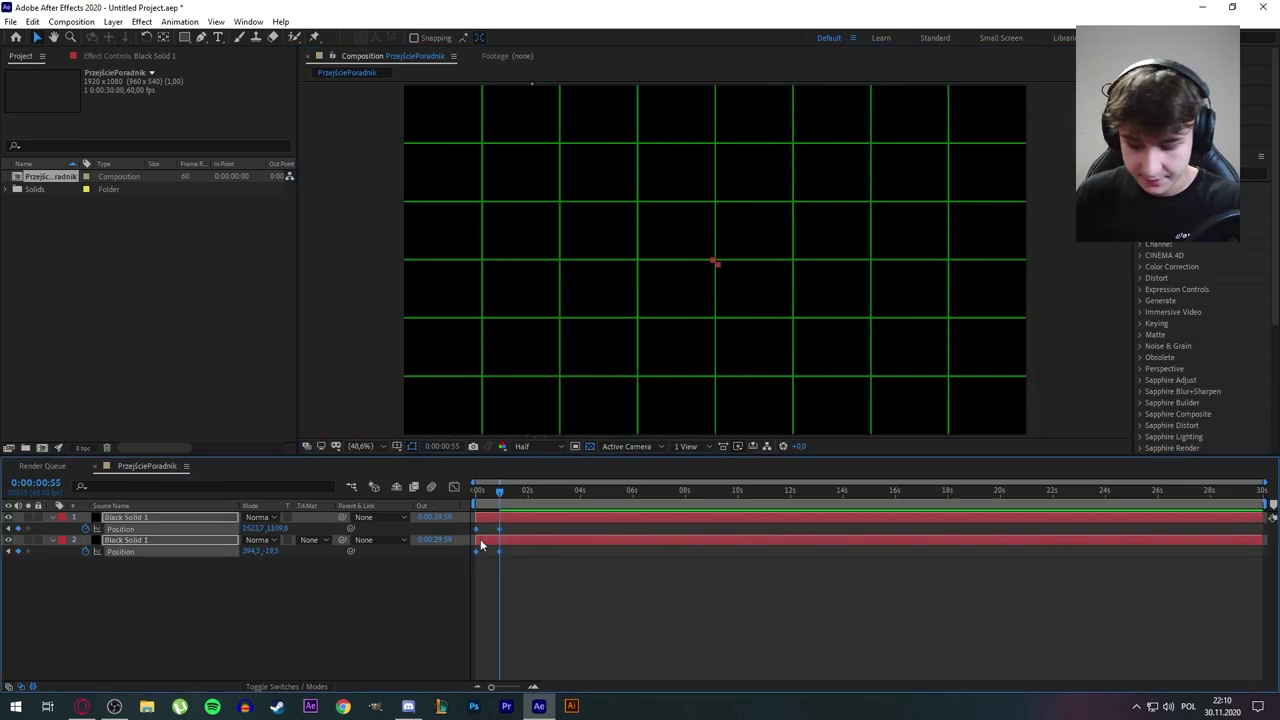
pyautogui.click(454, 486)
pyautogui.moveTo(528, 628); pyautogui.dragTo(511, 649)
pyautogui.press('=')
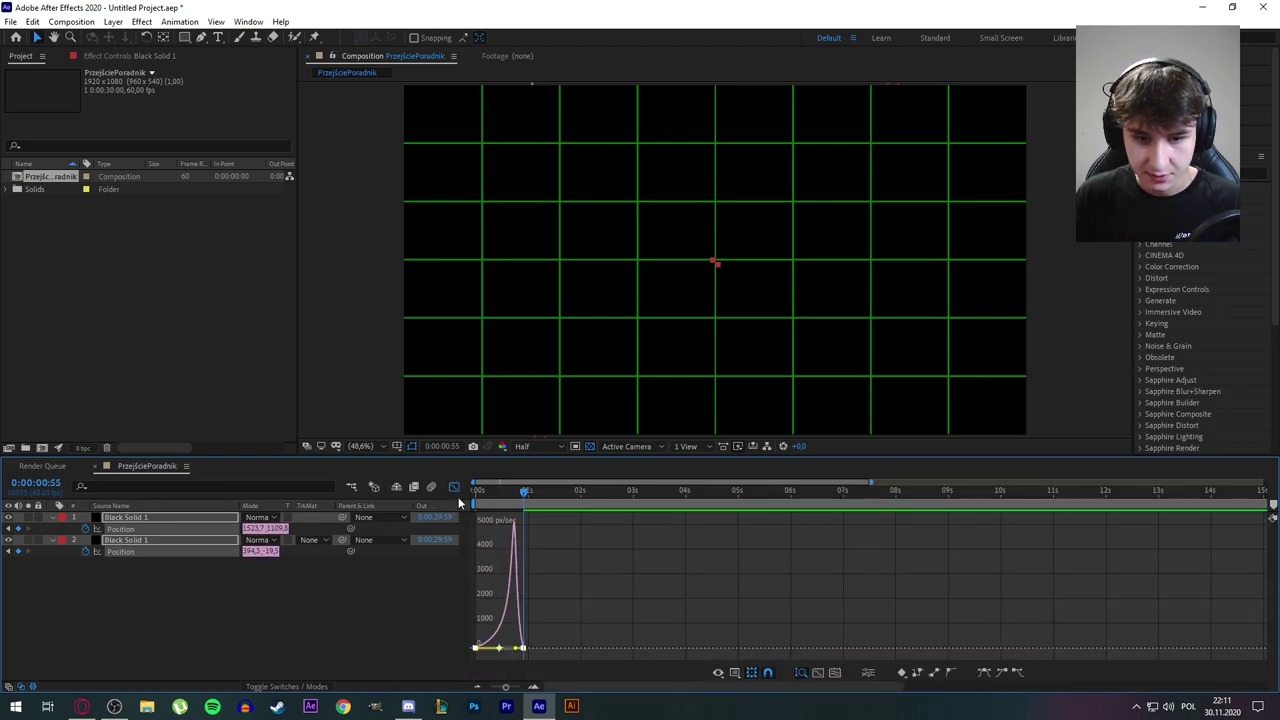
pyautogui.click(454, 486)
pyautogui.press('Home')
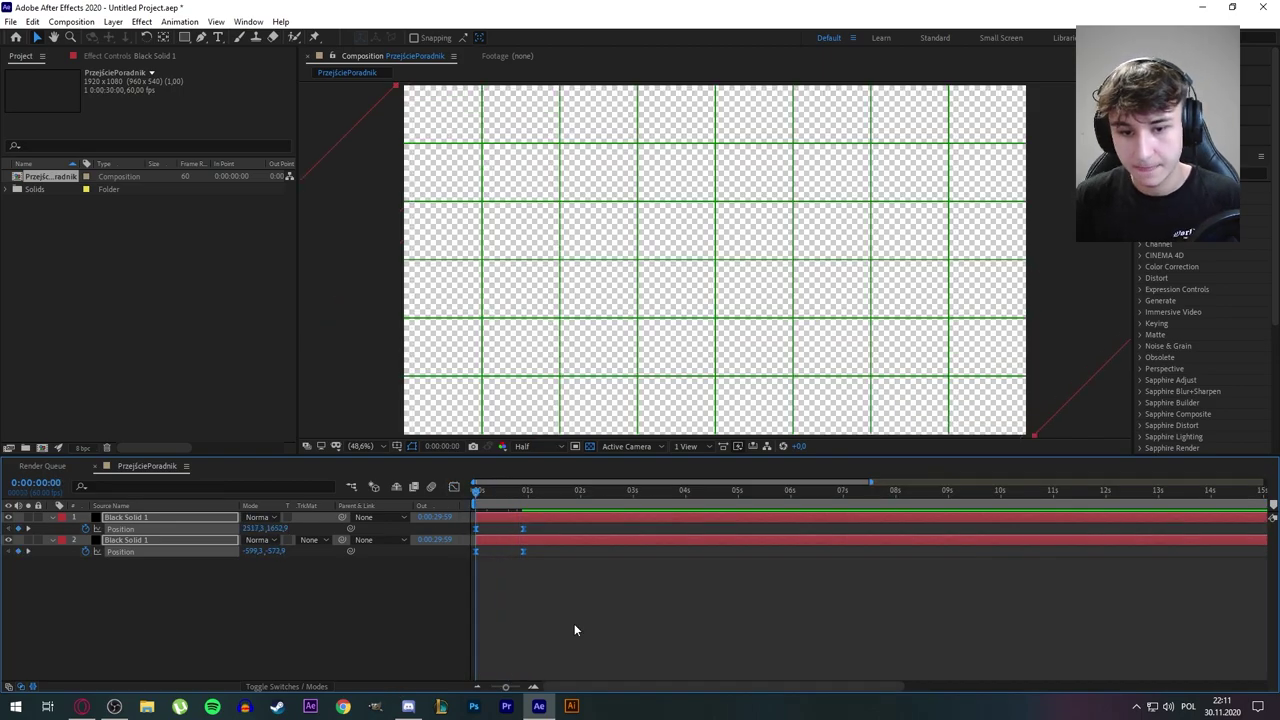
pyautogui.press('space')
pyautogui.press('space')
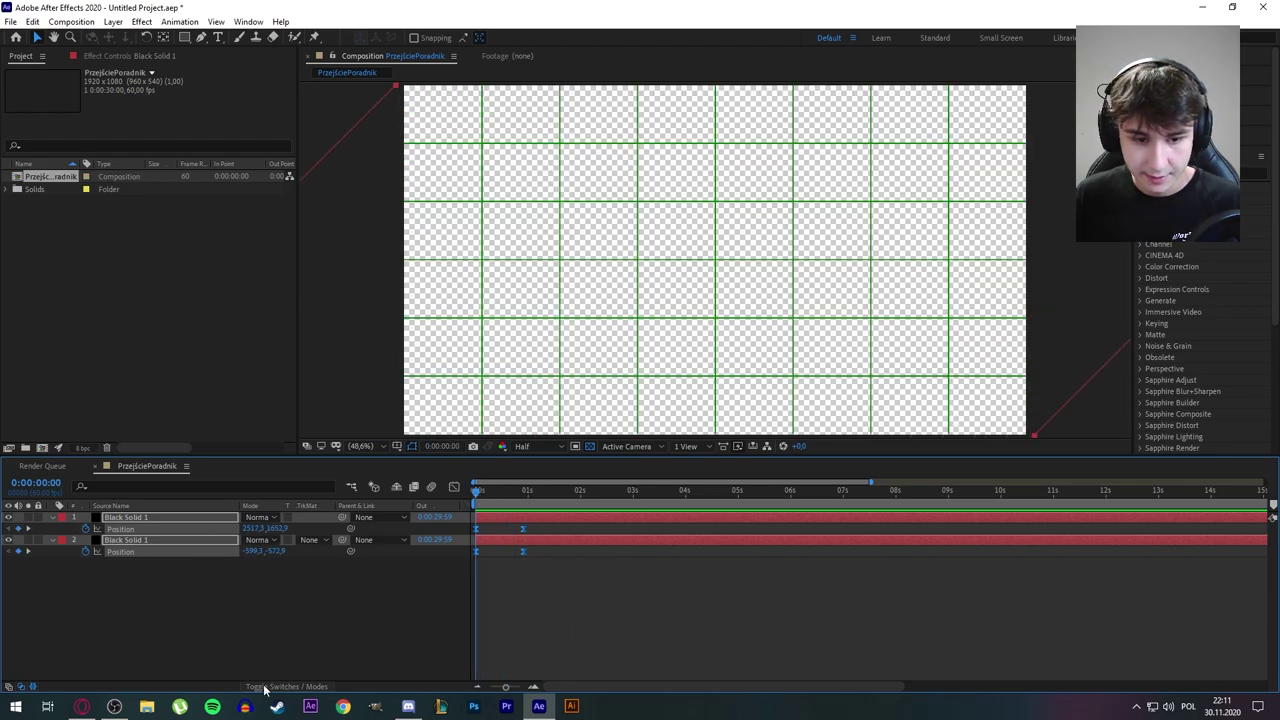
# Enable motion blur for the composition and both solids, and preview the transition
pyautogui.click(266, 687)
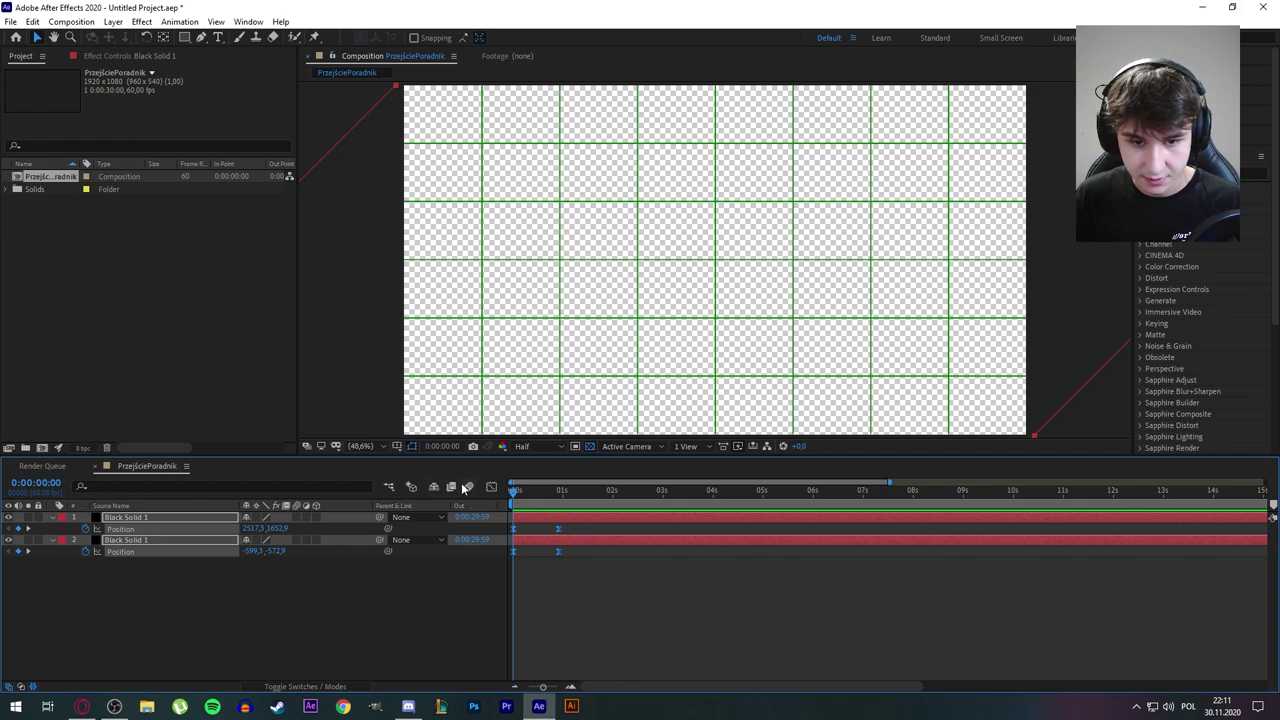
pyautogui.click(296, 540)
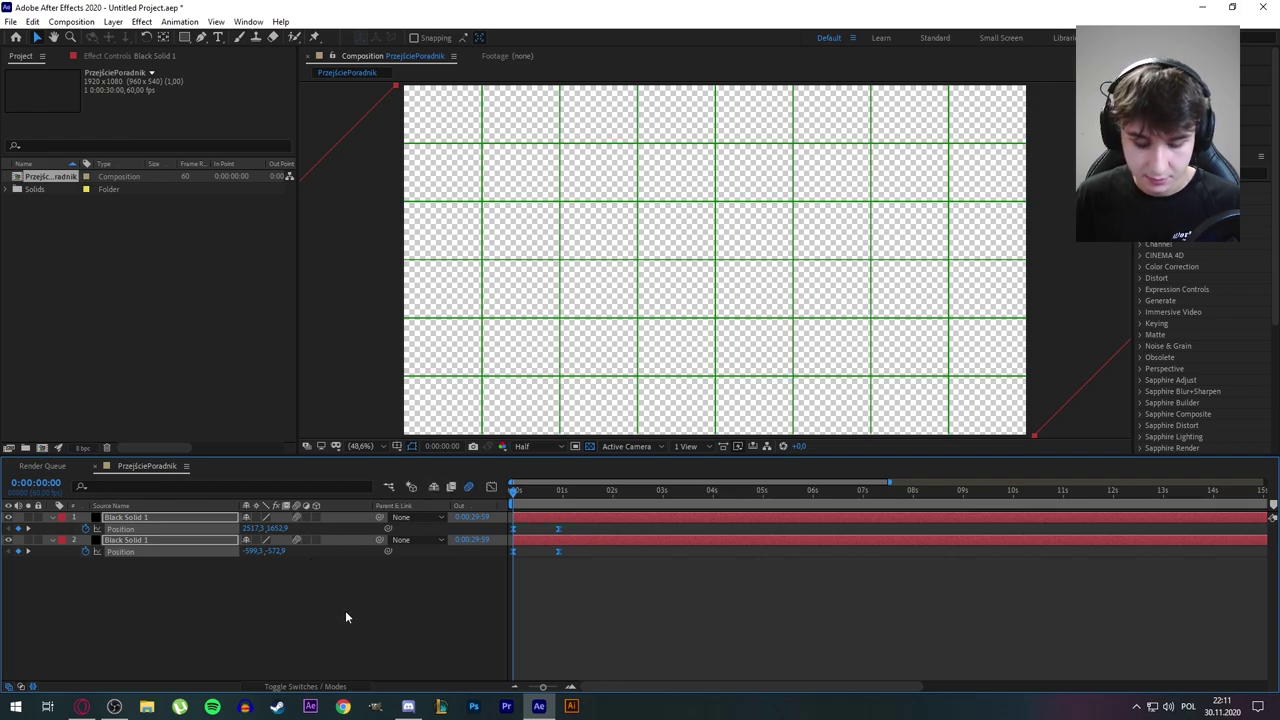
pyautogui.click(552, 585)
pyautogui.press('space')
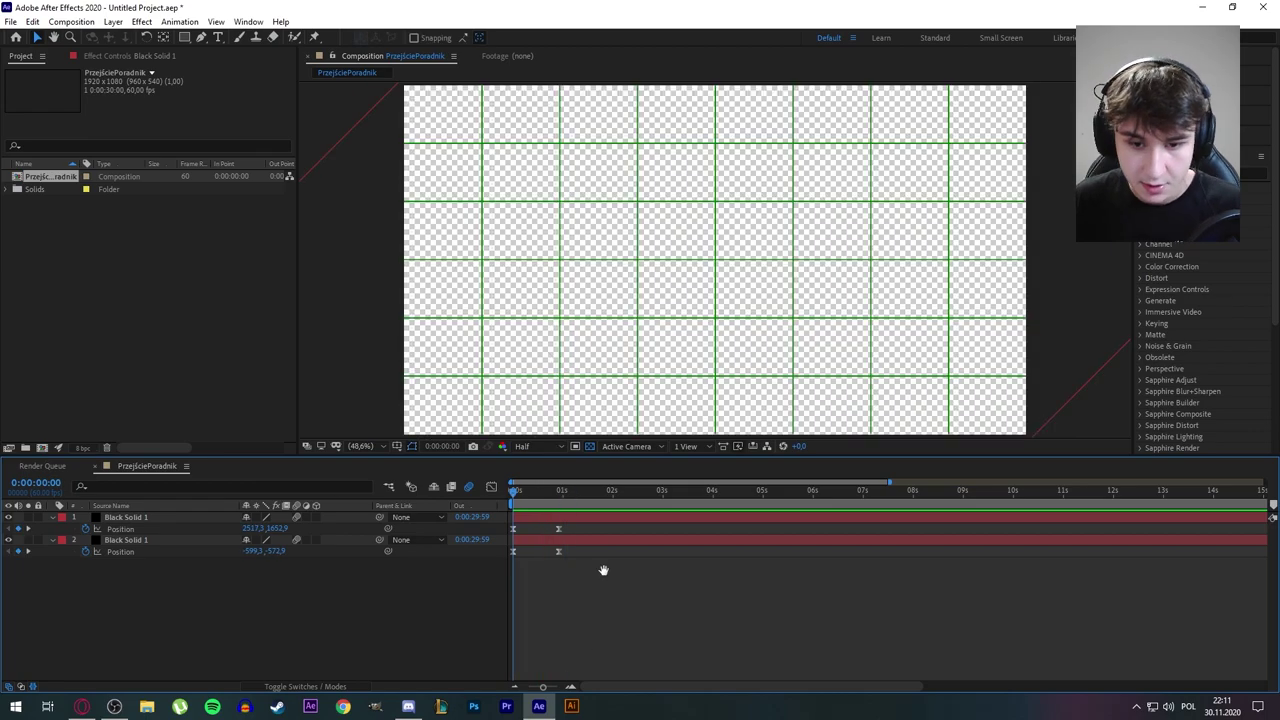
pyautogui.press('space')
pyautogui.moveTo(573, 494); pyautogui.dragTo(510, 494)
pyautogui.press('space')
# Duplicate both animated solids, arrange the pairs in the layer stack, and delay the upper pair by about 8 frames
pyautogui.click(556, 490)
pyautogui.click(158, 540)
pyautogui.keyDown('ctrl'); pyautogui.click(152, 517); pyautogui.keyUp('ctrl')
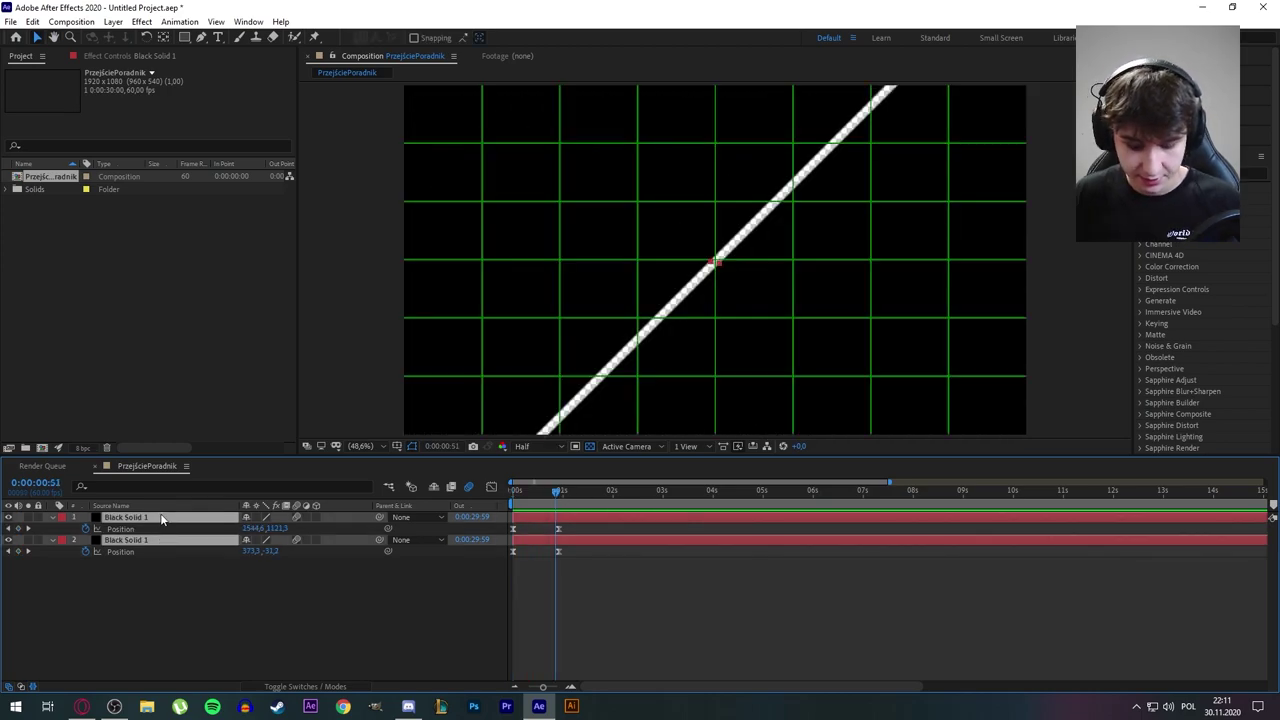
pyautogui.hotkey('ctrl', 'd')
pyautogui.moveTo(136, 557); pyautogui.dragTo(132, 600)
pyautogui.click(52, 517)
pyautogui.click(52, 529)
pyautogui.keyDown('shift'); pyautogui.click(165, 518); pyautogui.keyUp('shift')
pyautogui.moveTo(517, 528); pyautogui.dragTo(525, 528)
pyautogui.click(522, 543)
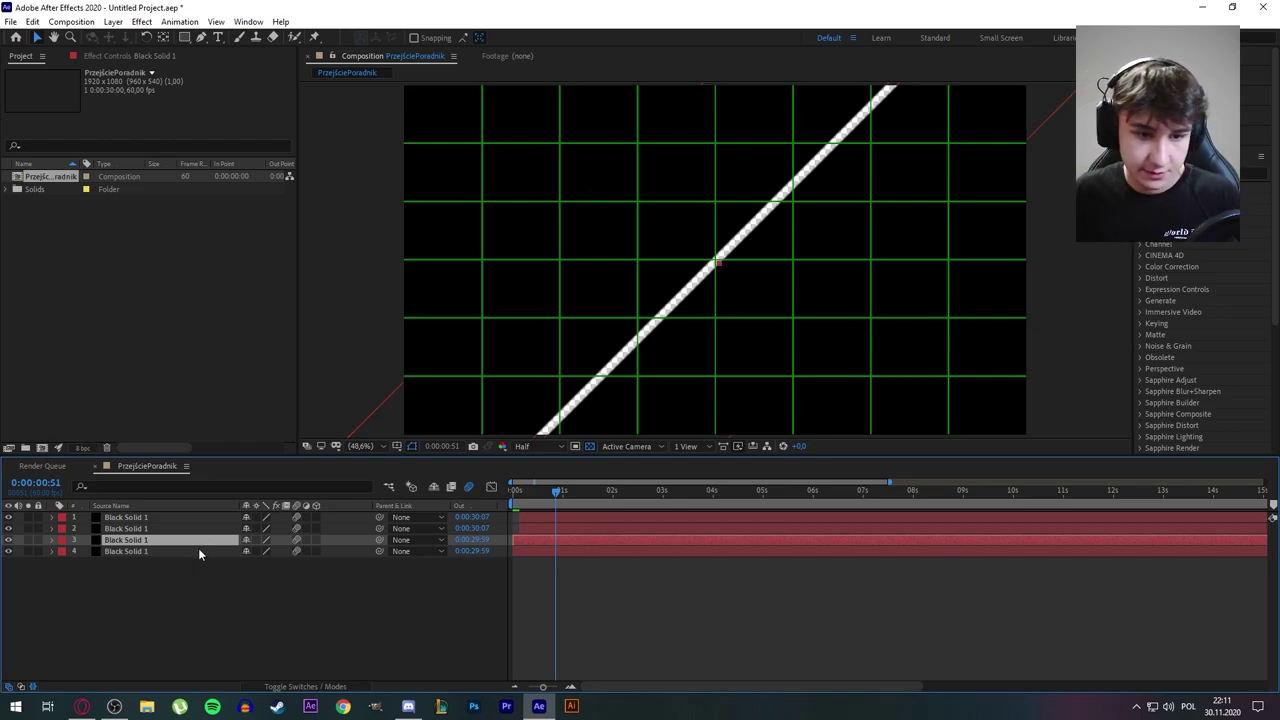
# Switch to Photoshop and create a 1920 x 1080 px document named RGB
pyautogui.click(475, 705)
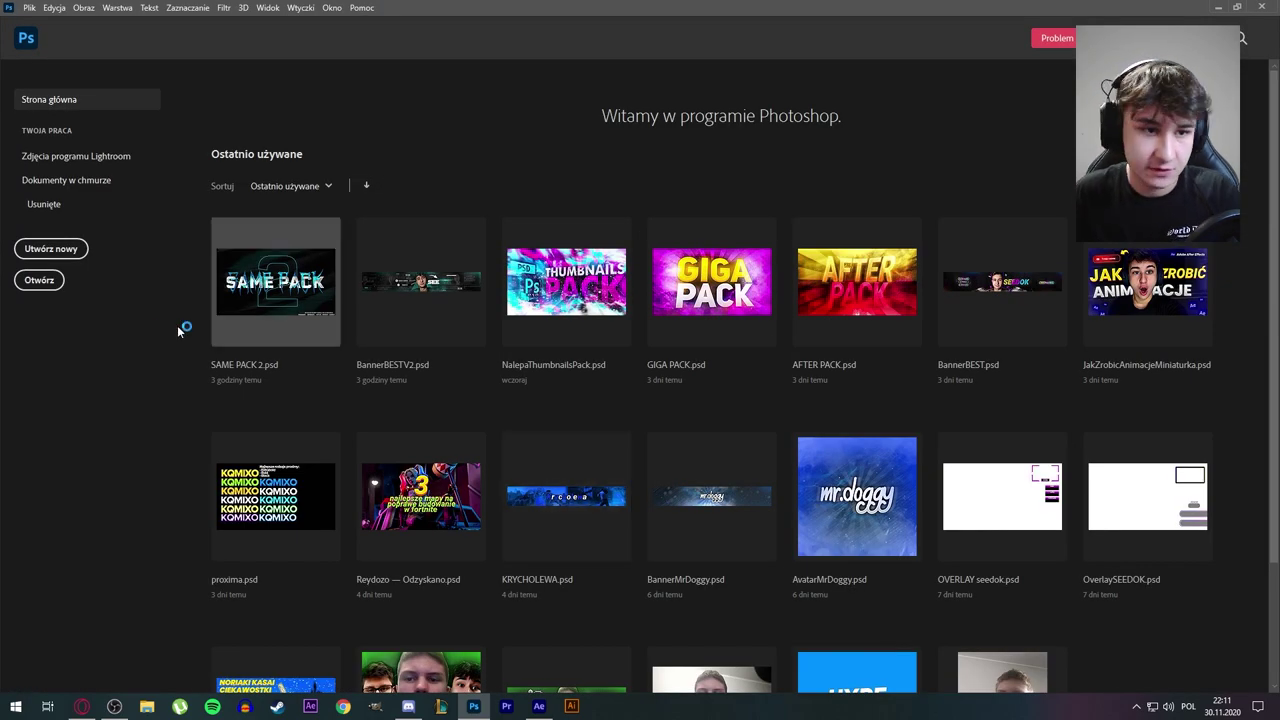
pyautogui.click(52, 249)
pyautogui.write('RGB')
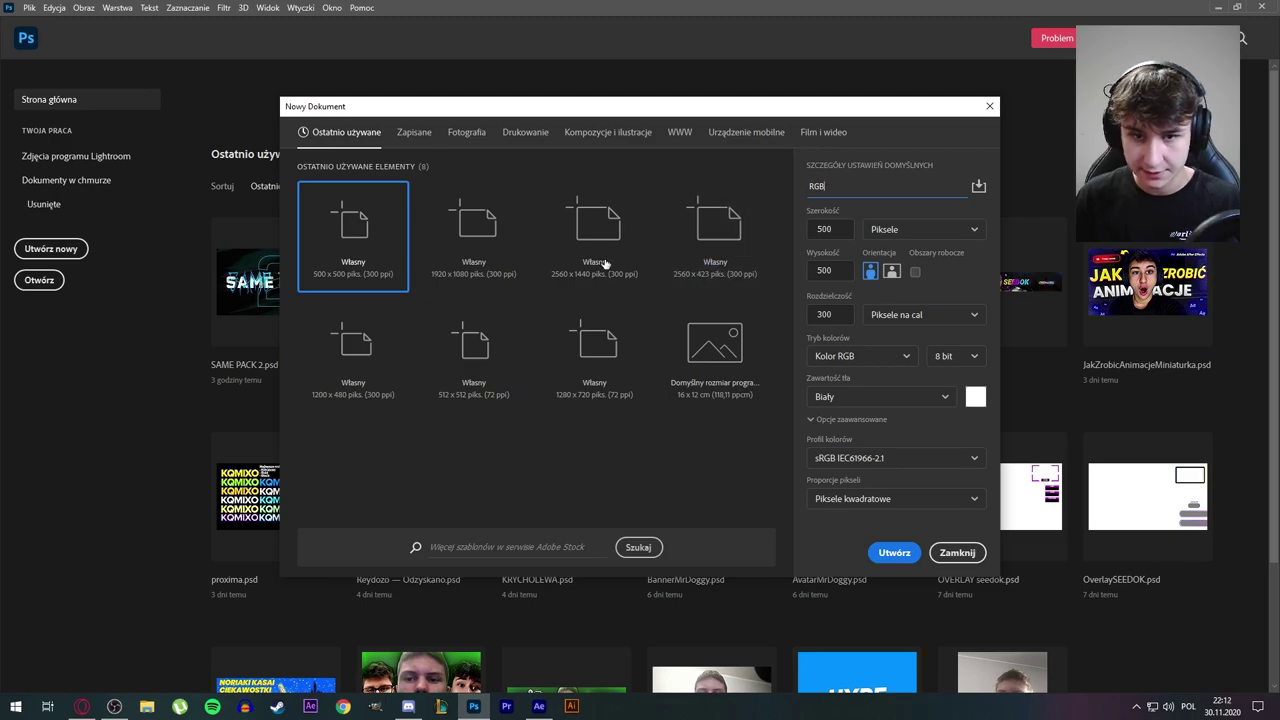
pyautogui.click(486, 257)
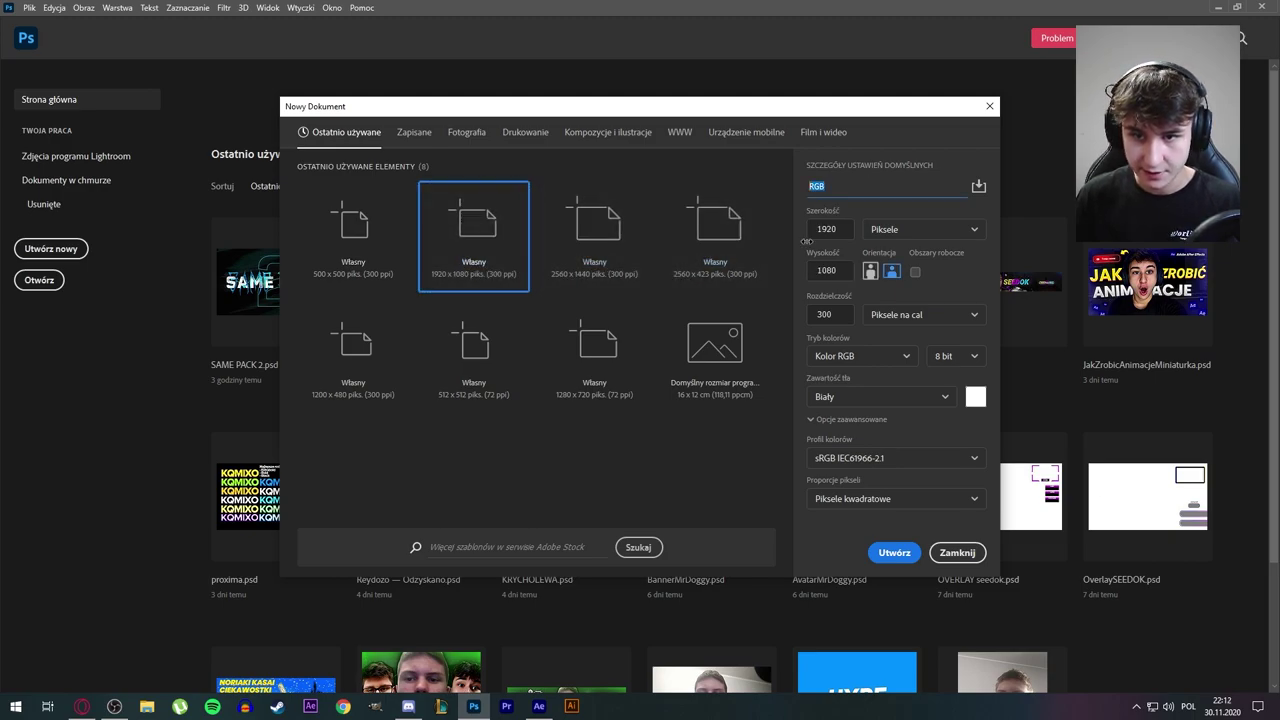
pyautogui.click(894, 554)
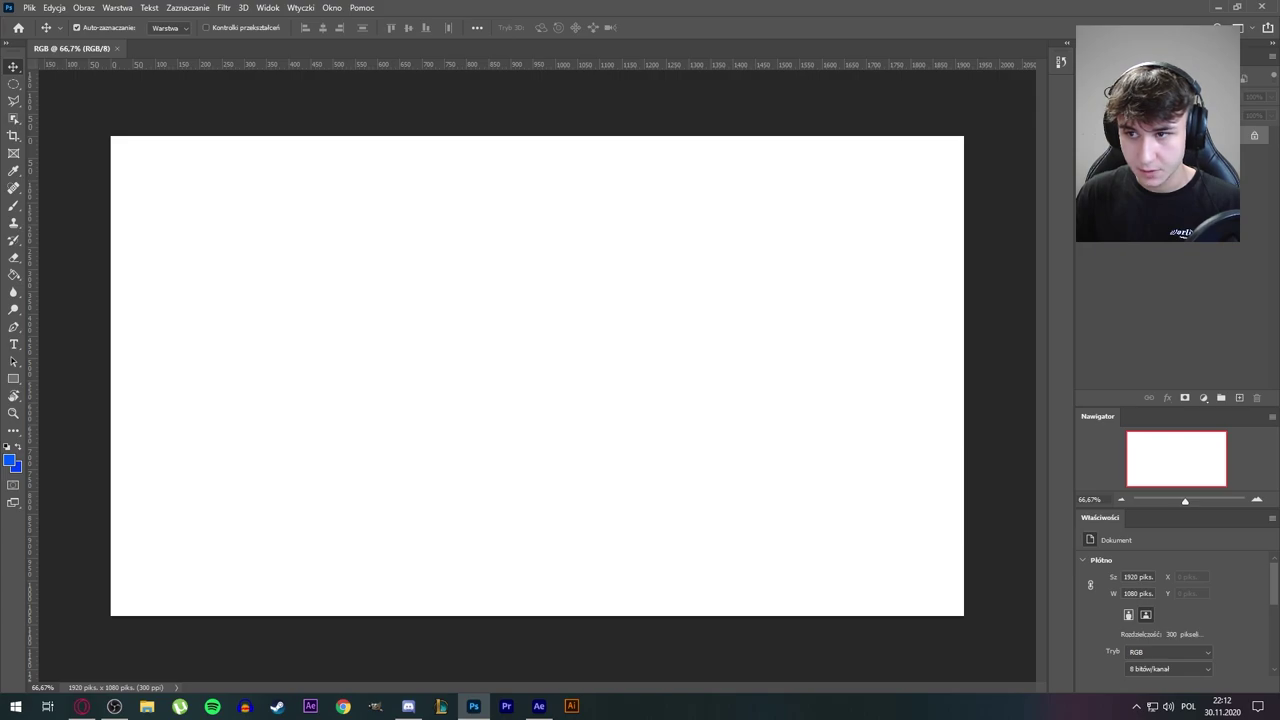
# Unlock the background layer and add a new empty layer above it
pyautogui.click(1252, 138)
pyautogui.click(1239, 398)
# Add a gradient overlay to the new layer, with a red (ff0000) first stop and a second colour stop at 30%
pyautogui.doubleClick(1200, 135)
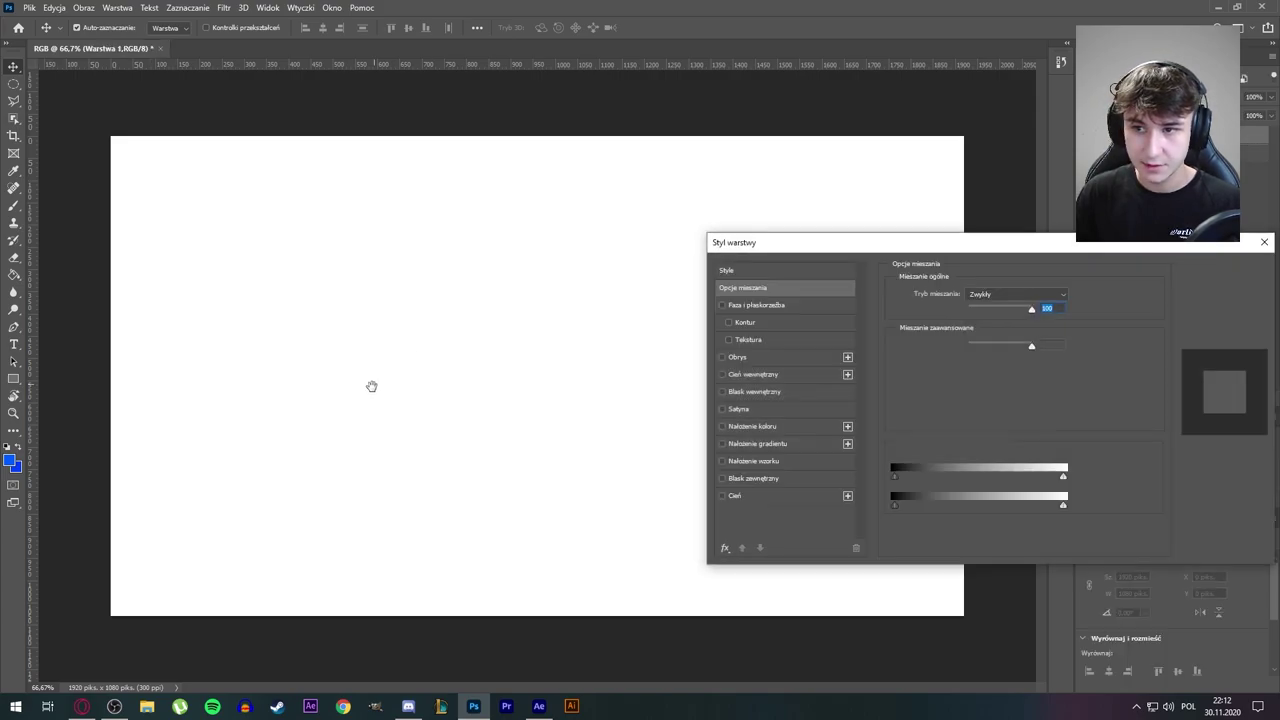
pyautogui.click(760, 439)
pyautogui.click(988, 296)
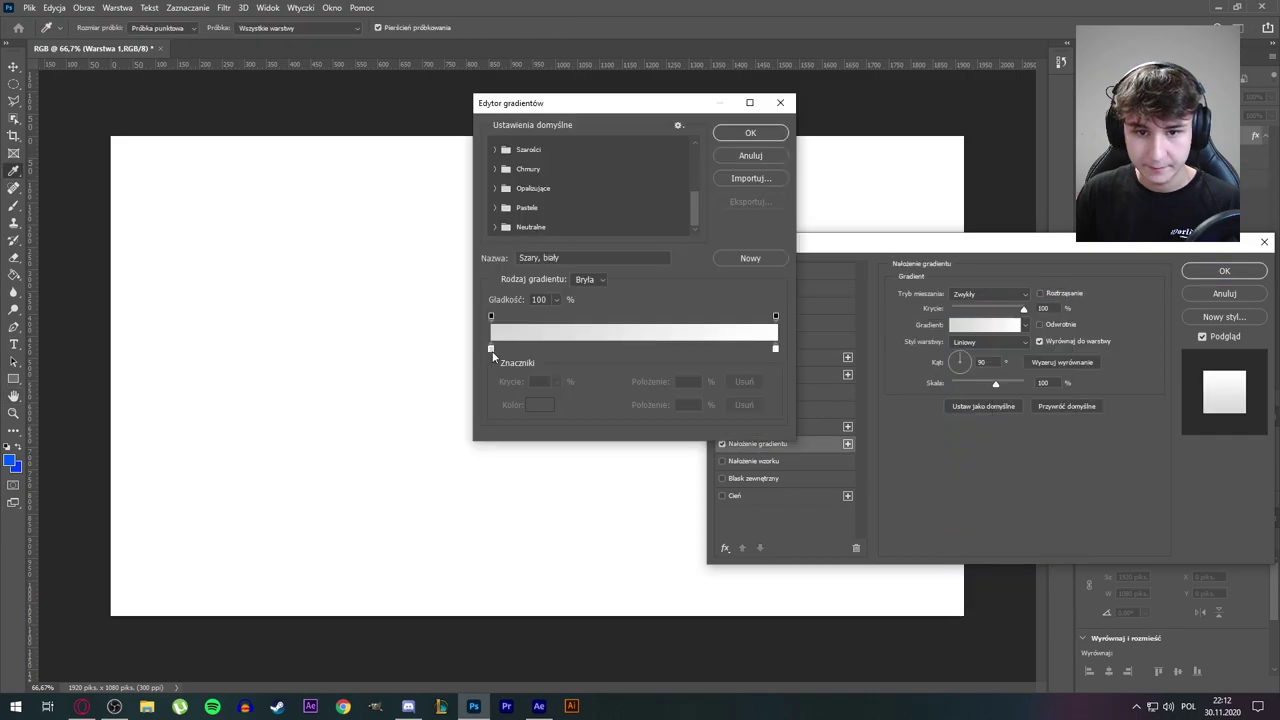
pyautogui.doubleClick(491, 350)
pyautogui.moveTo(822, 359); pyautogui.dragTo(1040, 220)
pyautogui.click(1003, 292)
pyautogui.doubleClick(577, 348)
pyautogui.doubleClick(577, 348)
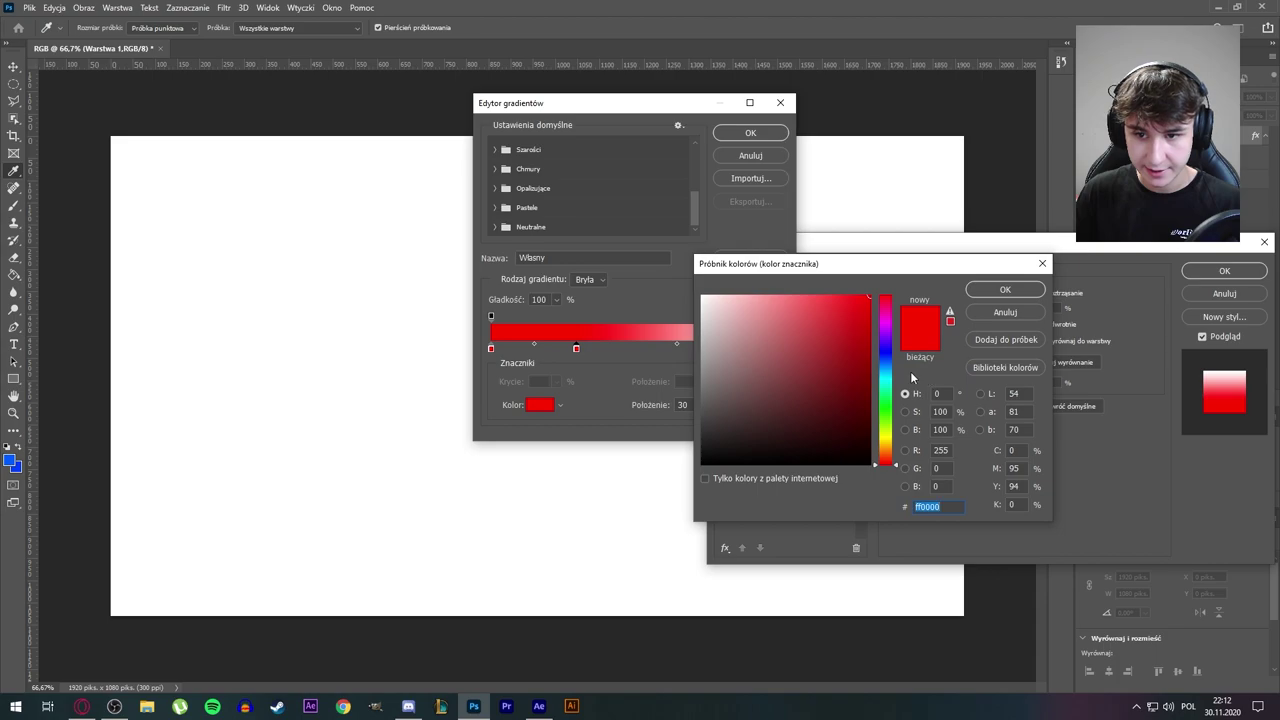
# Recolour the gradient to run from blue through yellow and deep blue to violet, and apply the overlay
pyautogui.click(886, 366)
pyautogui.click(1005, 289)
pyautogui.doubleClick(576, 348)
pyautogui.click(886, 430)
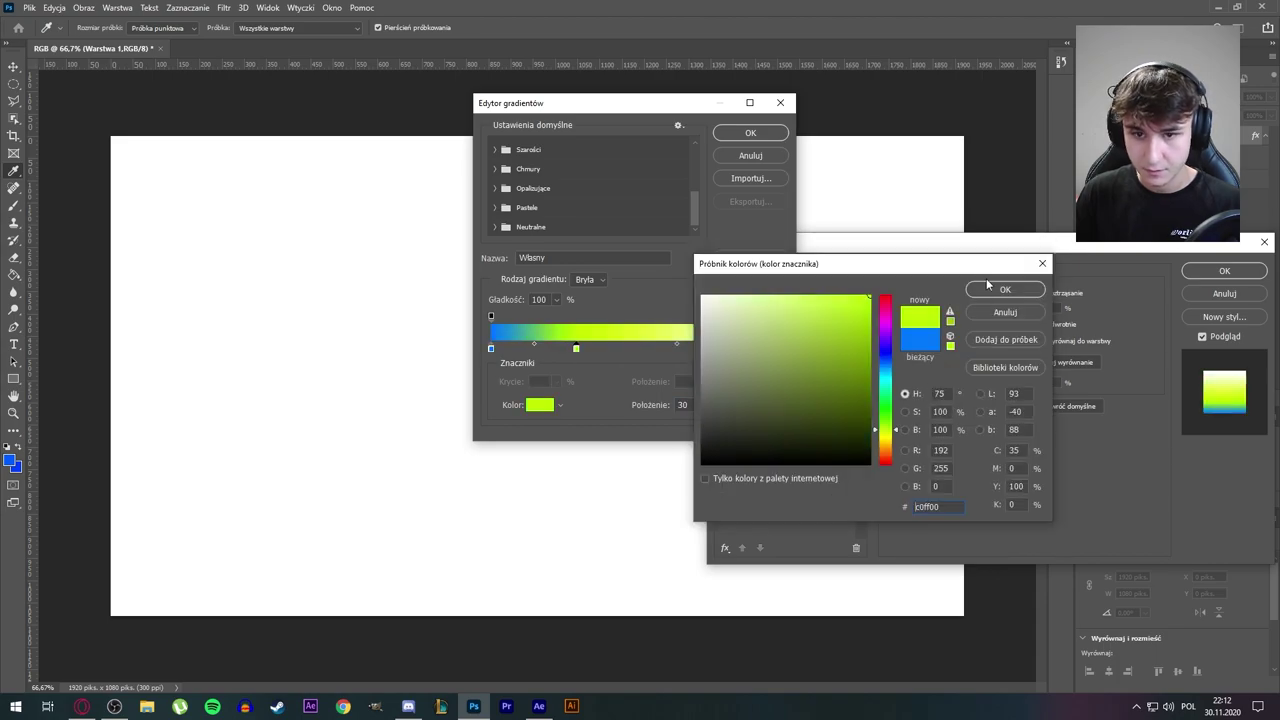
pyautogui.click(1005, 289)
pyautogui.doubleClick(663, 348)
pyautogui.click(886, 343)
pyautogui.click(1005, 289)
pyautogui.doubleClick(775, 348)
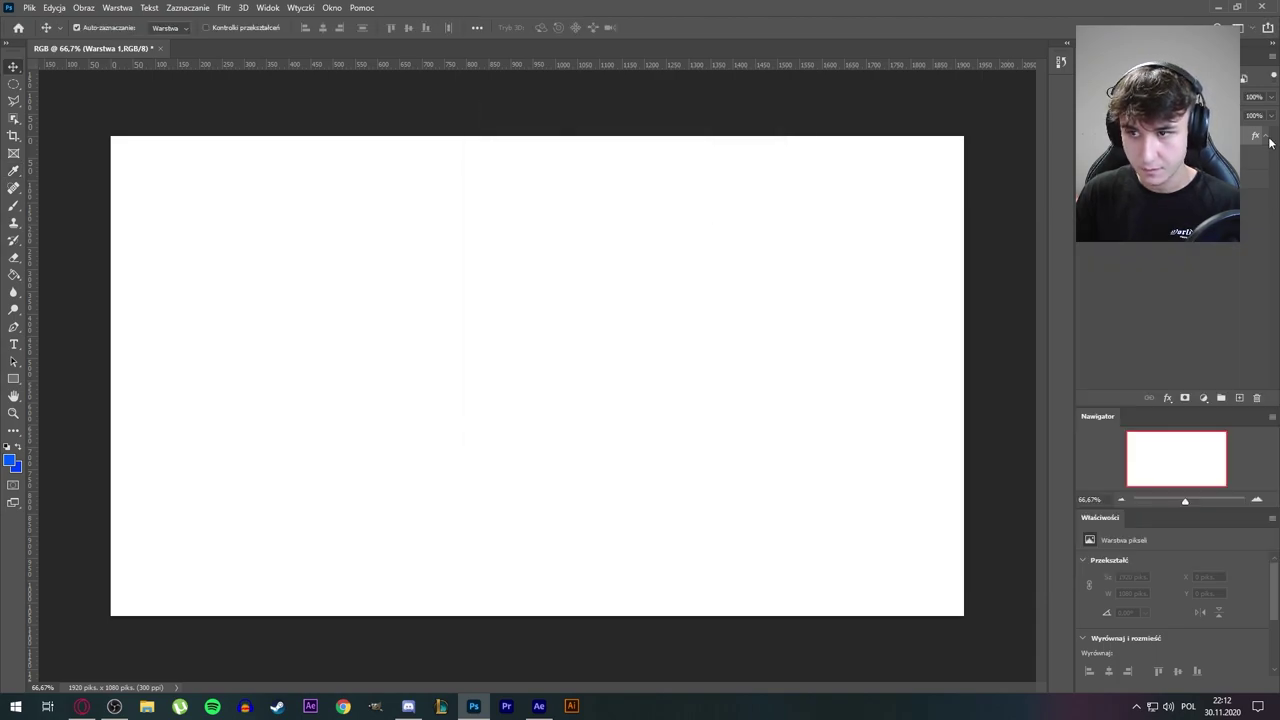
# Apply the same gradient overlay to the original white layer and remove the empty layer above it
pyautogui.doubleClick(1255, 153)
pyautogui.click(778, 442)
pyautogui.click(1224, 271)
pyautogui.click(1180, 134)
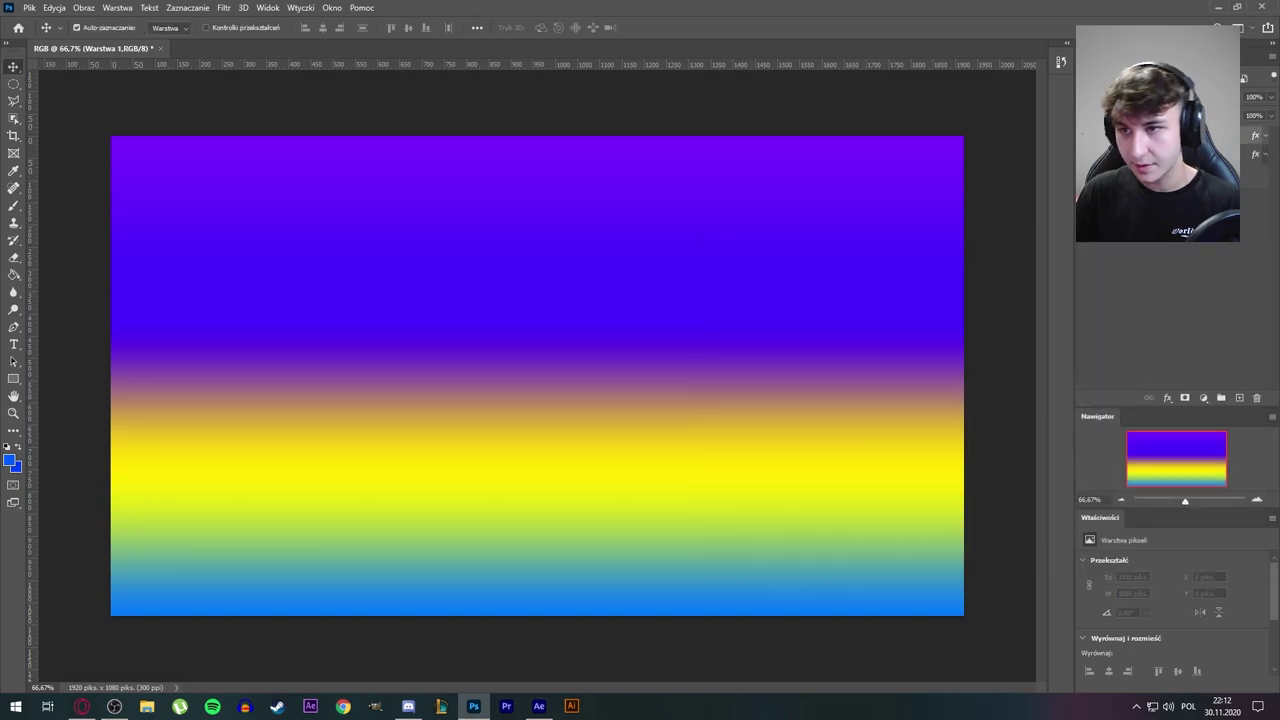
pyautogui.hotkey('ctrl', 'z')
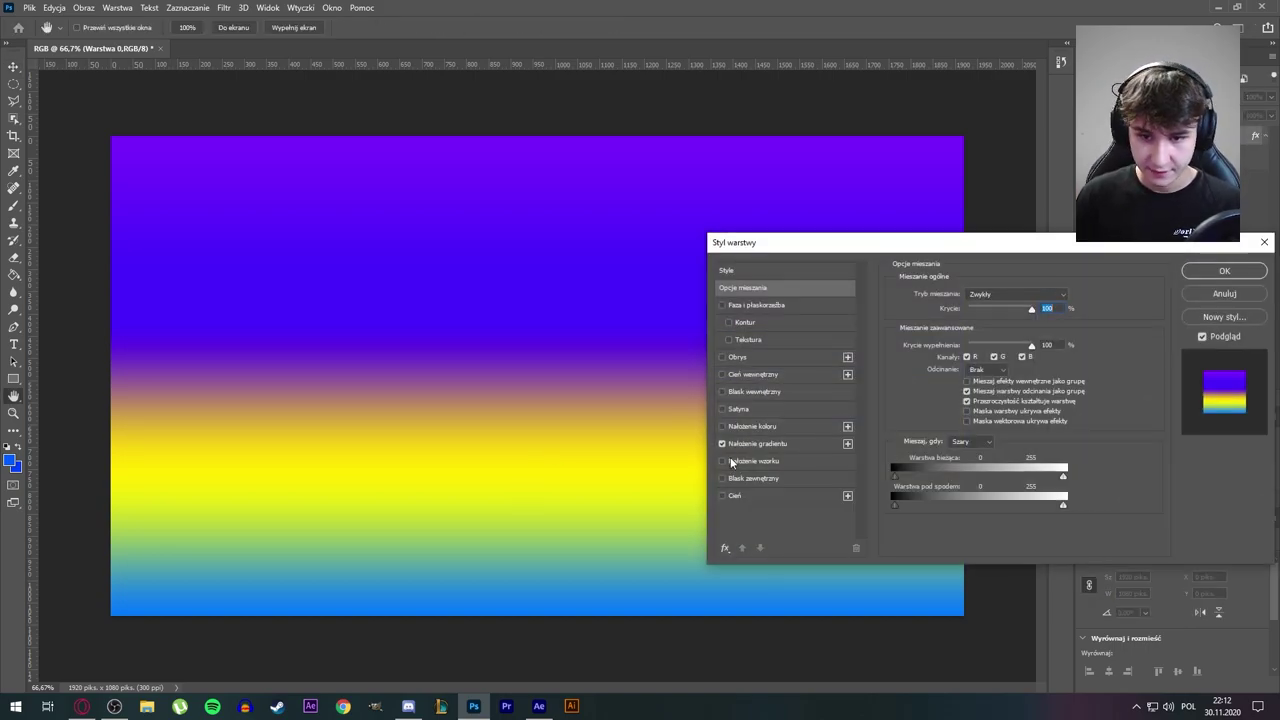
# Set the gradient overlay's angle to -45° and its scale to 150%
pyautogui.click(744, 446)
pyautogui.moveTo(866, 243); pyautogui.dragTo(813, 249)
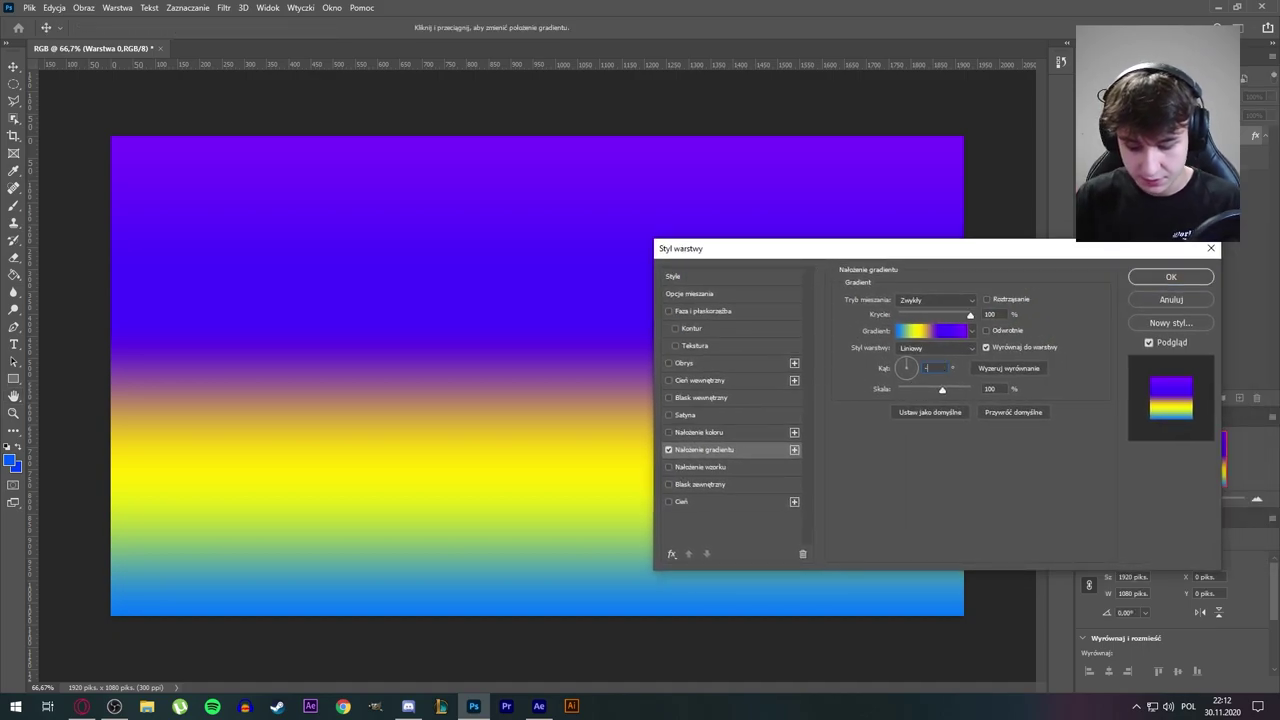
pyautogui.write('45')
pyautogui.moveTo(944, 393); pyautogui.dragTo(996, 394)
pyautogui.moveTo(903, 250); pyautogui.dragTo(808, 242)
# Recolour the overlay gradient to run from yellow through green (00ff7e) and violet to blue, and apply the layer style
pyautogui.click(988, 320)
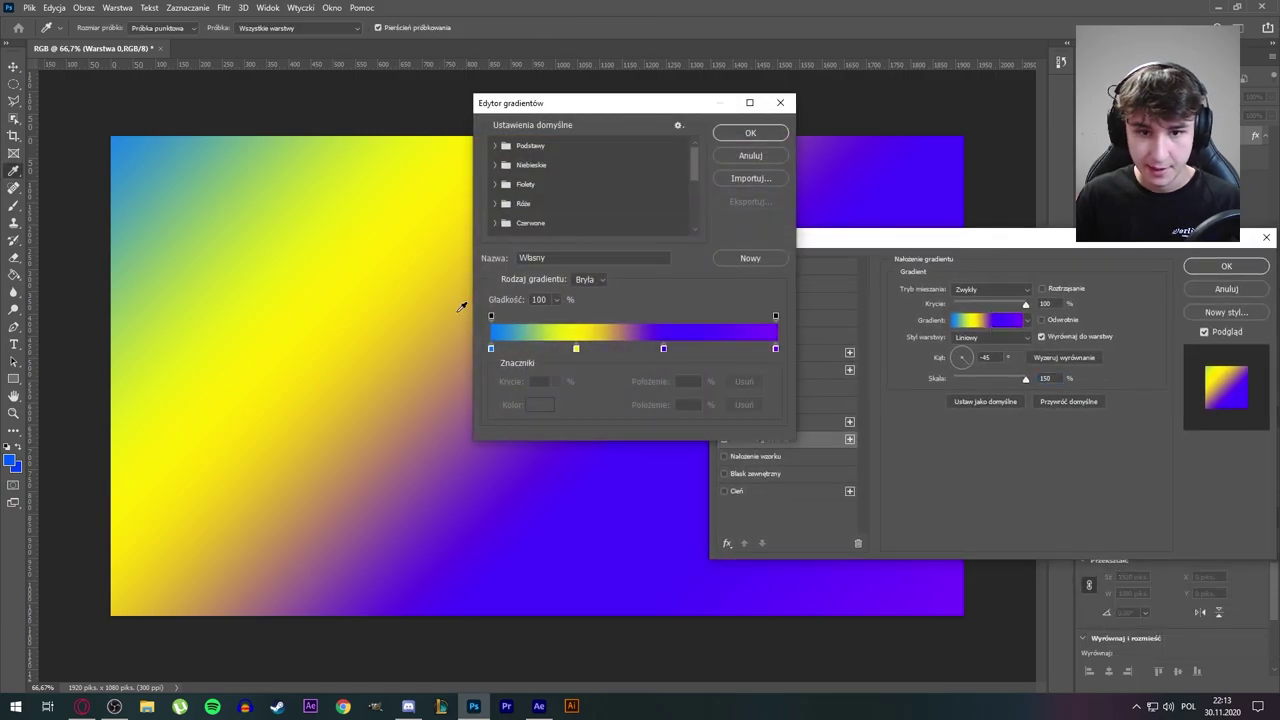
pyautogui.doubleClick(491, 348)
pyautogui.moveTo(887, 410); pyautogui.dragTo(890, 274)
pyautogui.moveTo(884, 395); pyautogui.dragTo(886, 340)
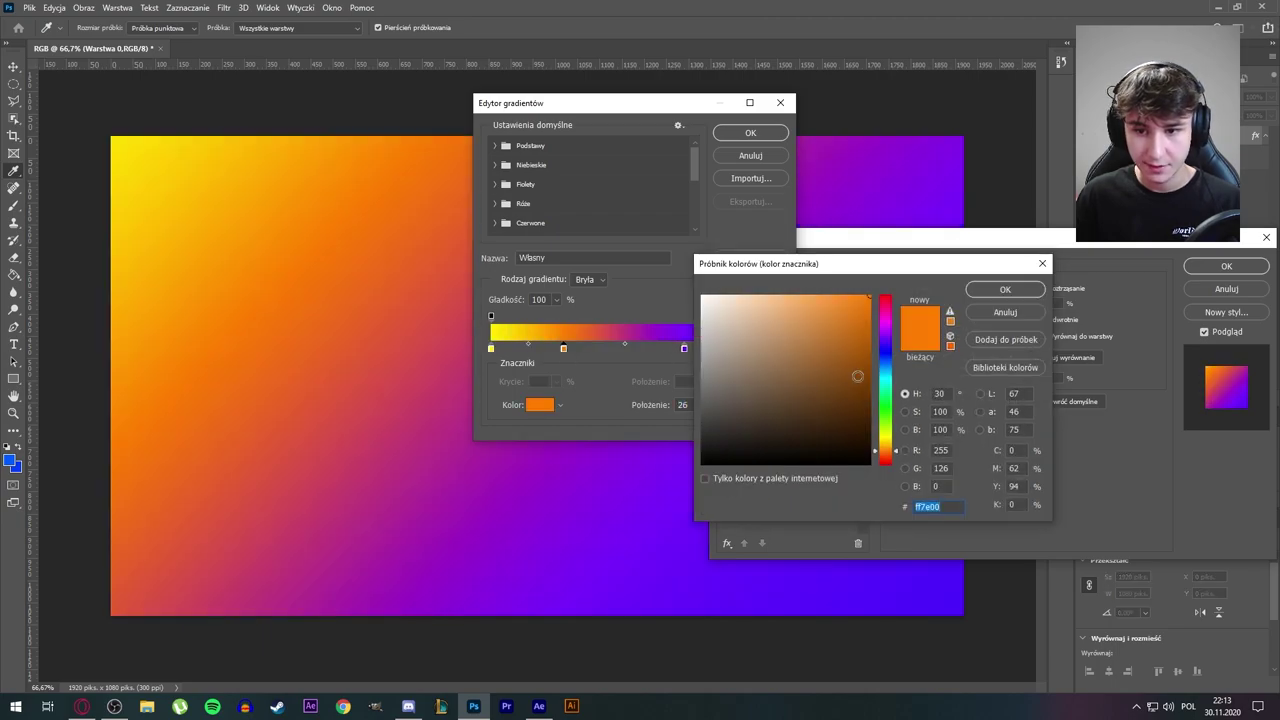
pyautogui.click(888, 395)
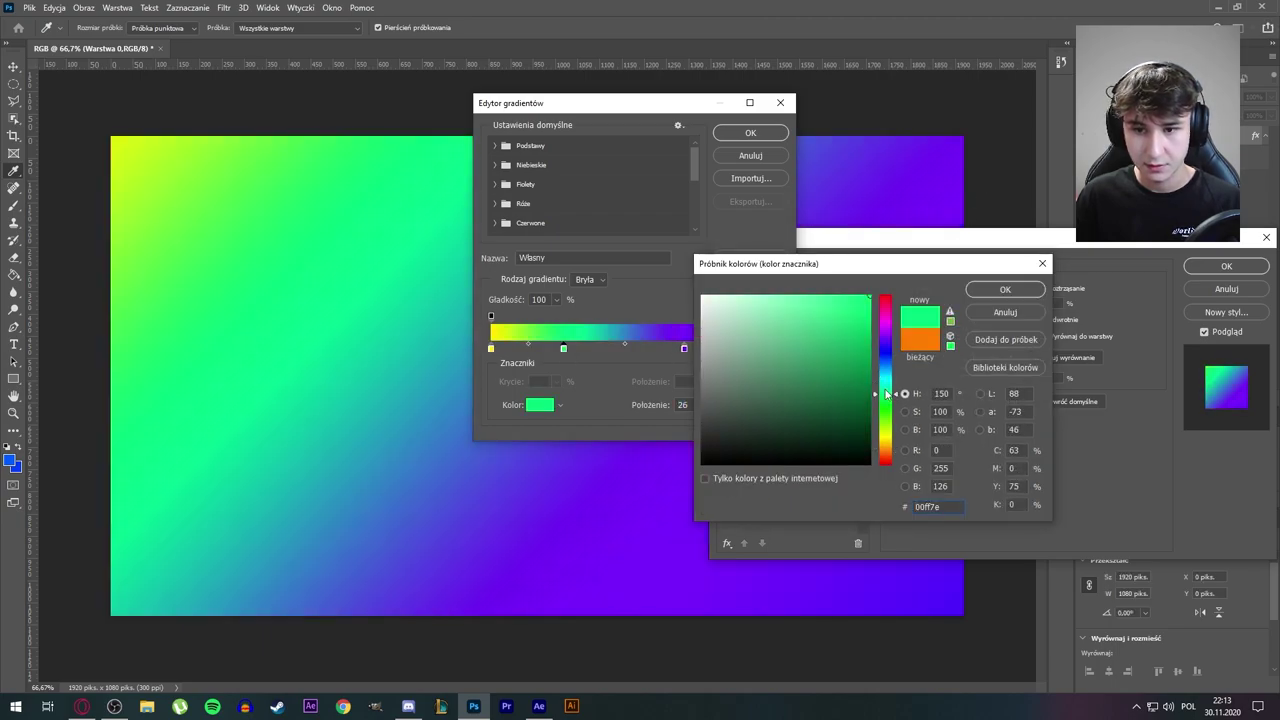
pyautogui.click(1005, 289)
pyautogui.click(750, 133)
pyautogui.moveTo(1103, 249); pyautogui.dragTo(756, 150)
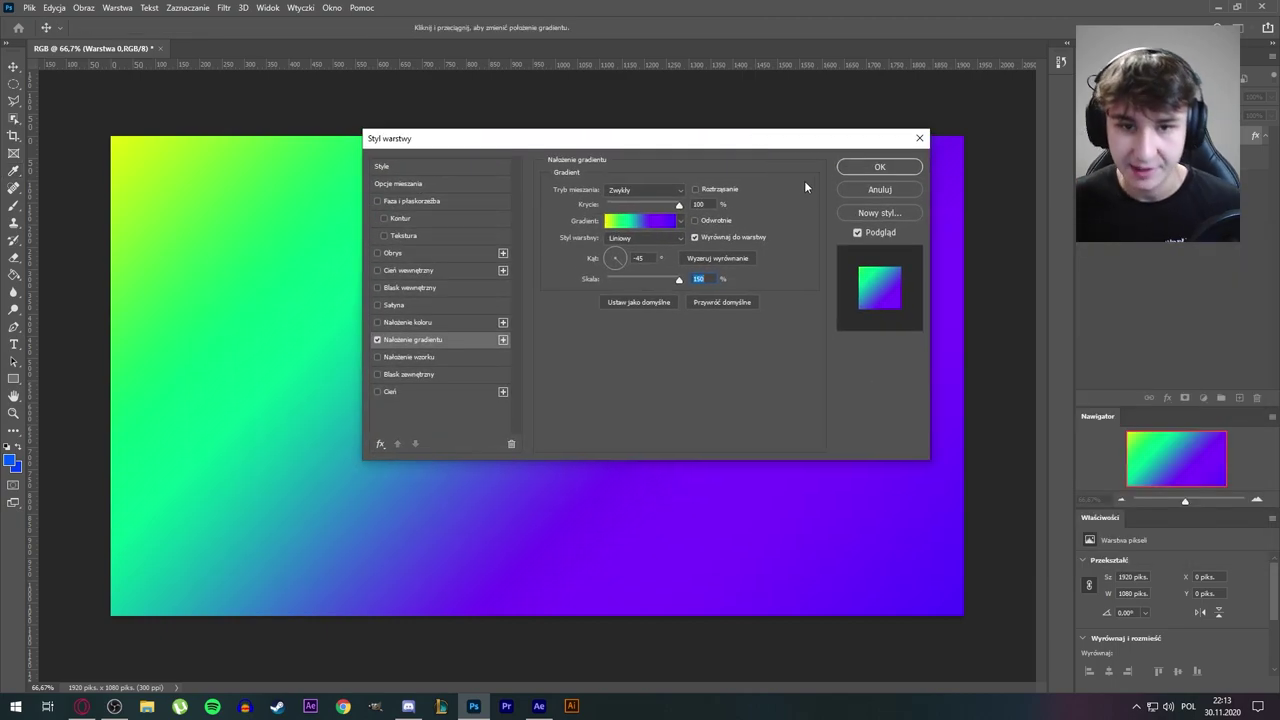
pyautogui.click(879, 166)
pyautogui.hotkey('ctrl', '-')
pyautogui.hotkey('ctrl', '-')
pyautogui.hotkey('ctrl', '0')
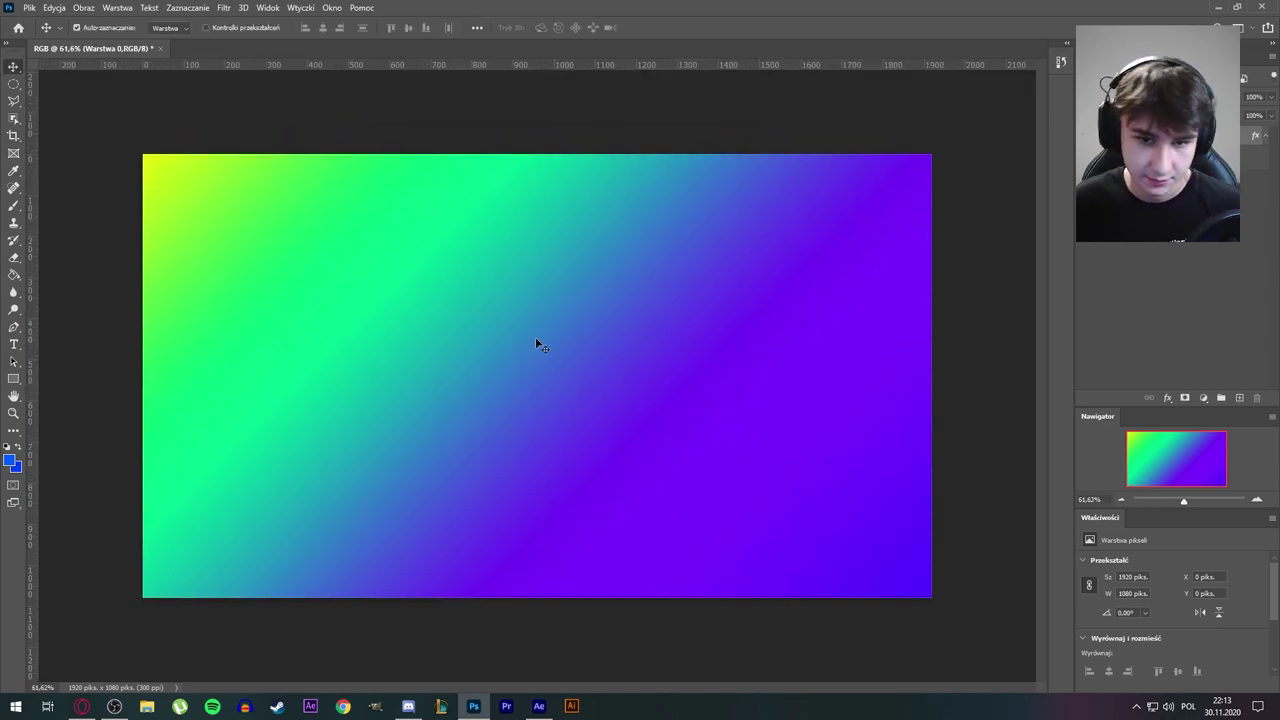
# Export the gradient image as a PNG named RGB to the desktop
pyautogui.click(29, 7)
pyautogui.moveTo(60, 201)
pyautogui.click(290, 216)
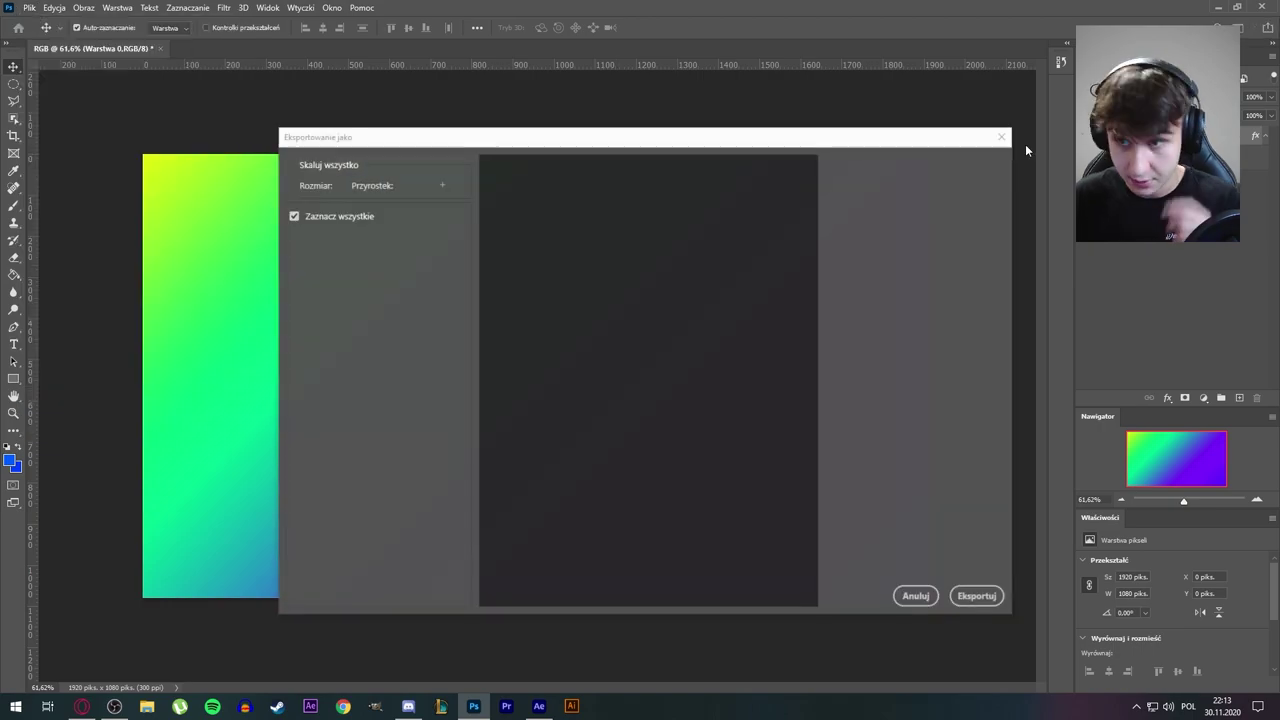
pyautogui.click(948, 188)
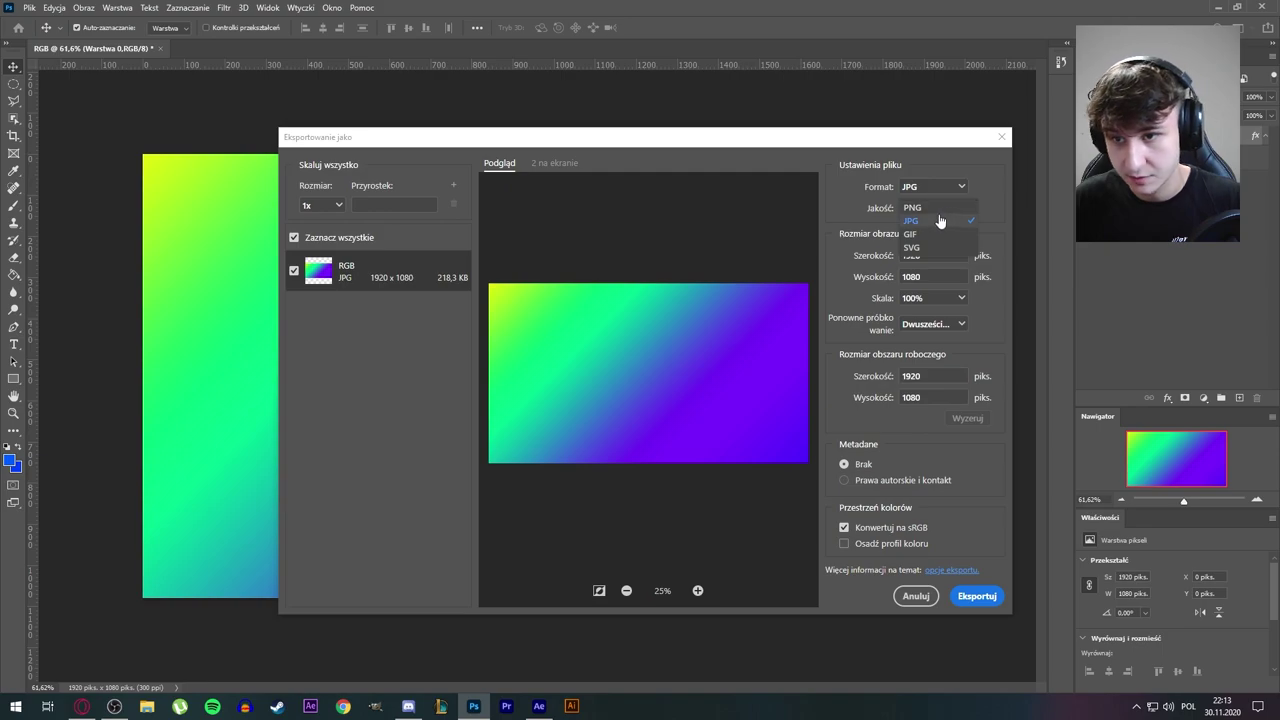
pyautogui.click(913, 207)
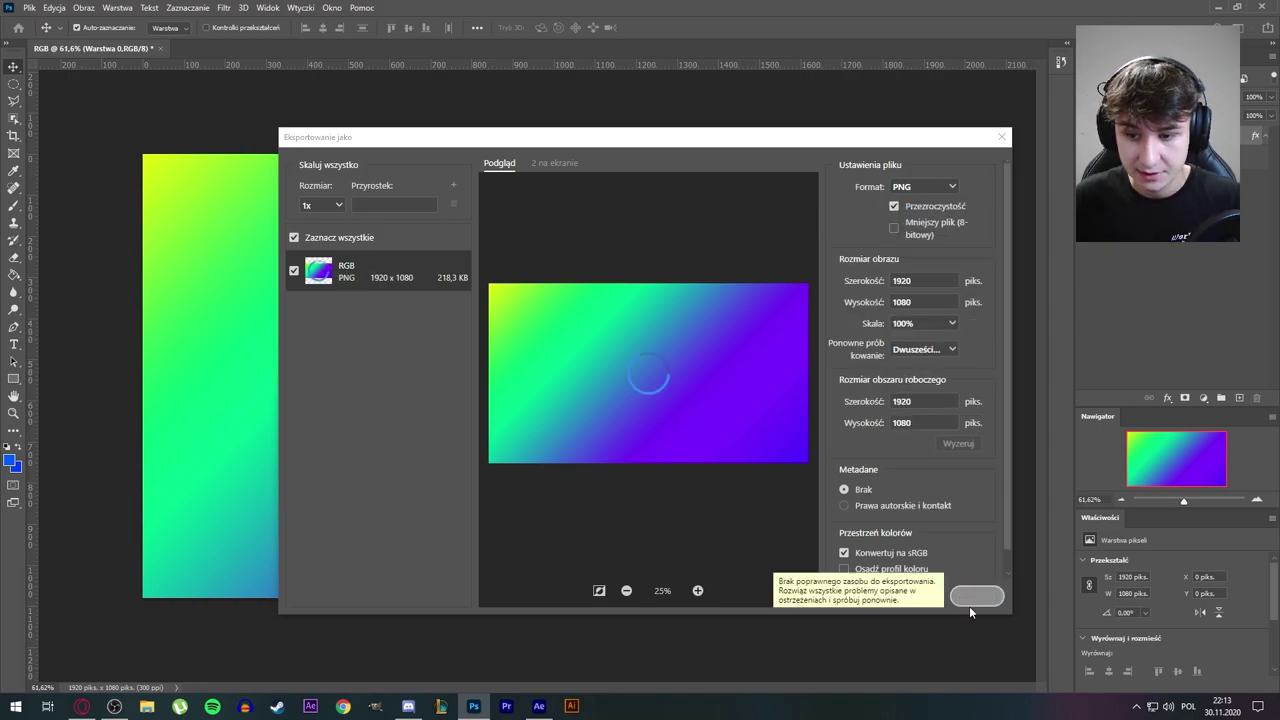
pyautogui.click(977, 596)
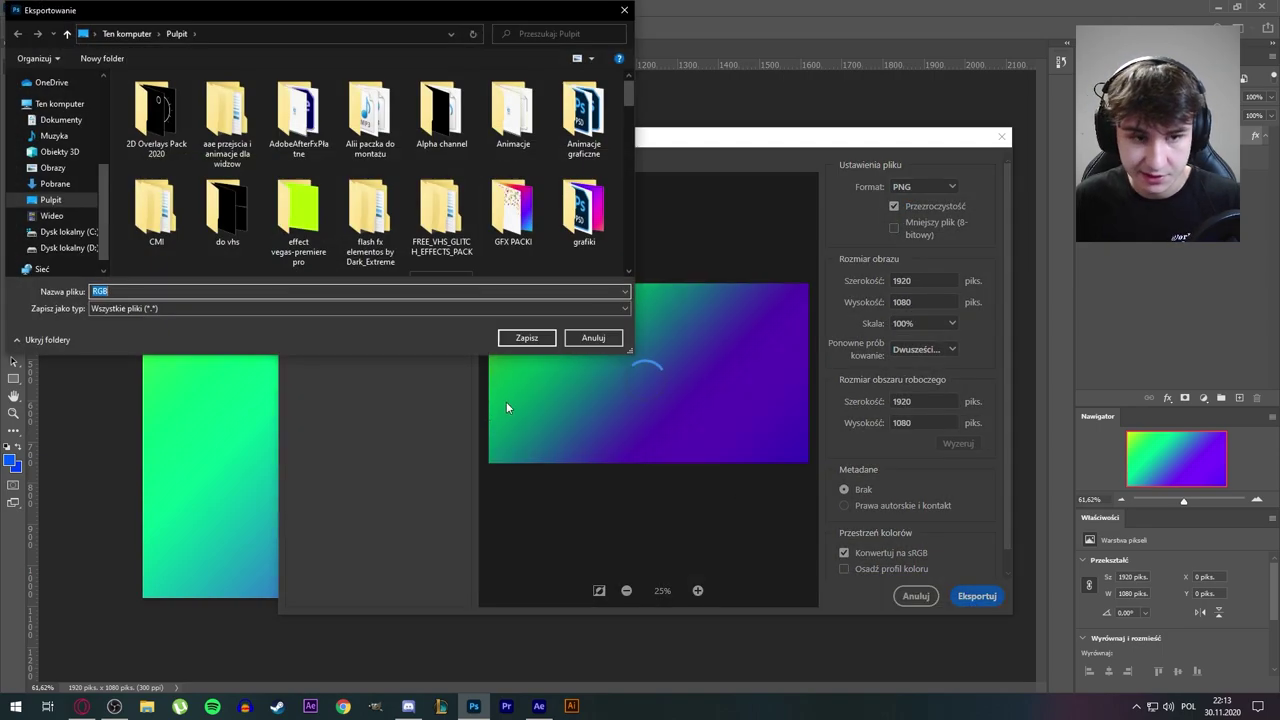
pyautogui.click(526, 338)
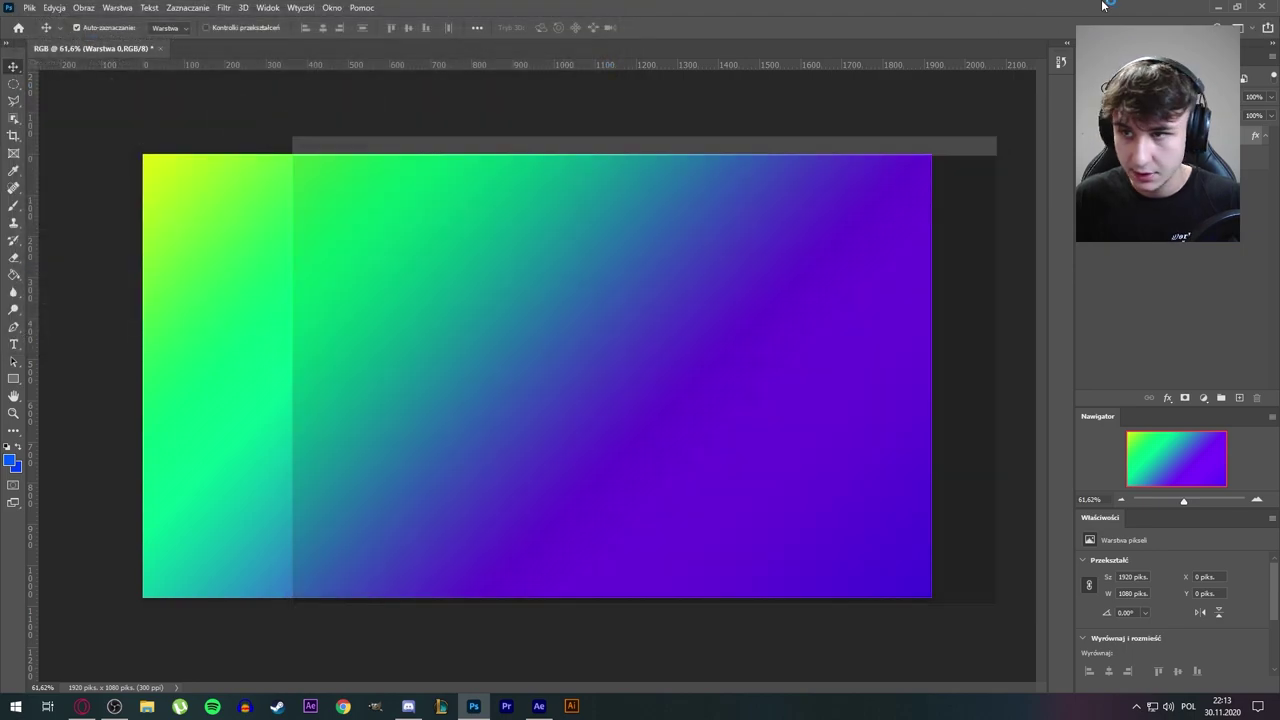
# Switch to After Effects and play the transition from the start of the composition
pyautogui.click(1219, 7)
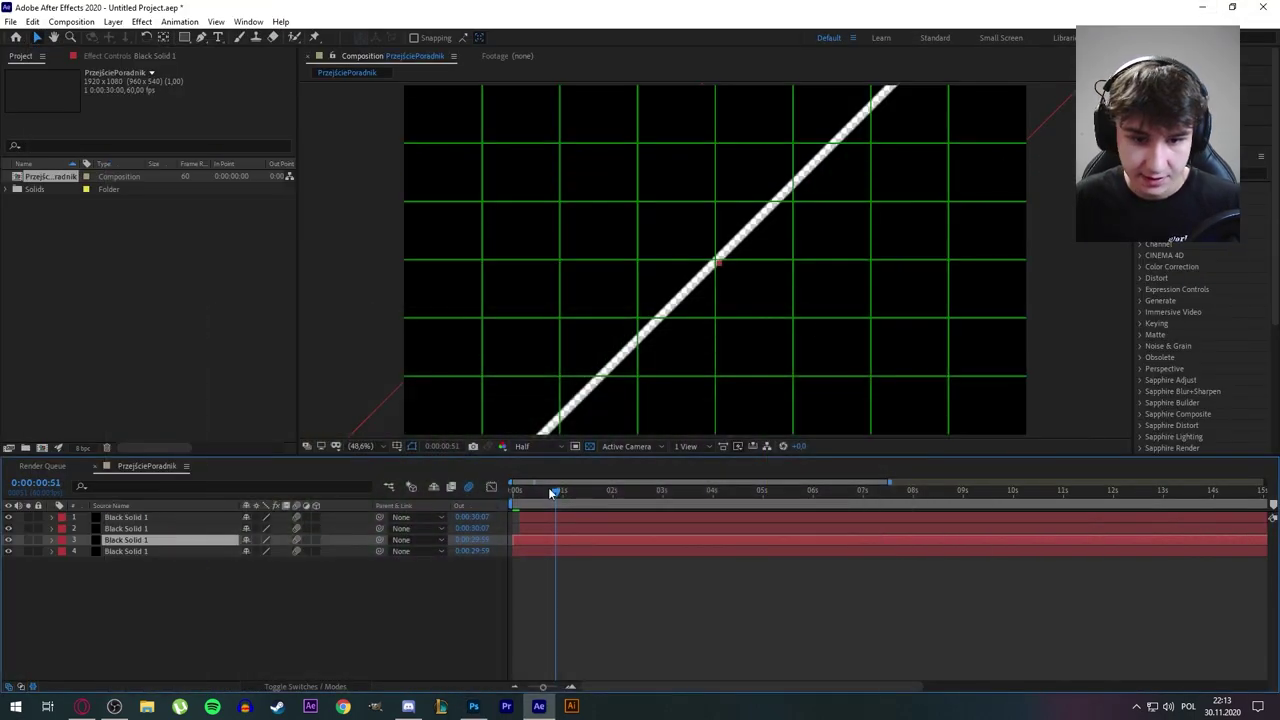
pyautogui.moveTo(549, 492); pyautogui.dragTo(511, 496)
pyautogui.press('space')
pyautogui.press('space')
pyautogui.press('v')
# Turn the second layer from the top into a new white solid, leaving the other solids black
pyautogui.click(140, 531)
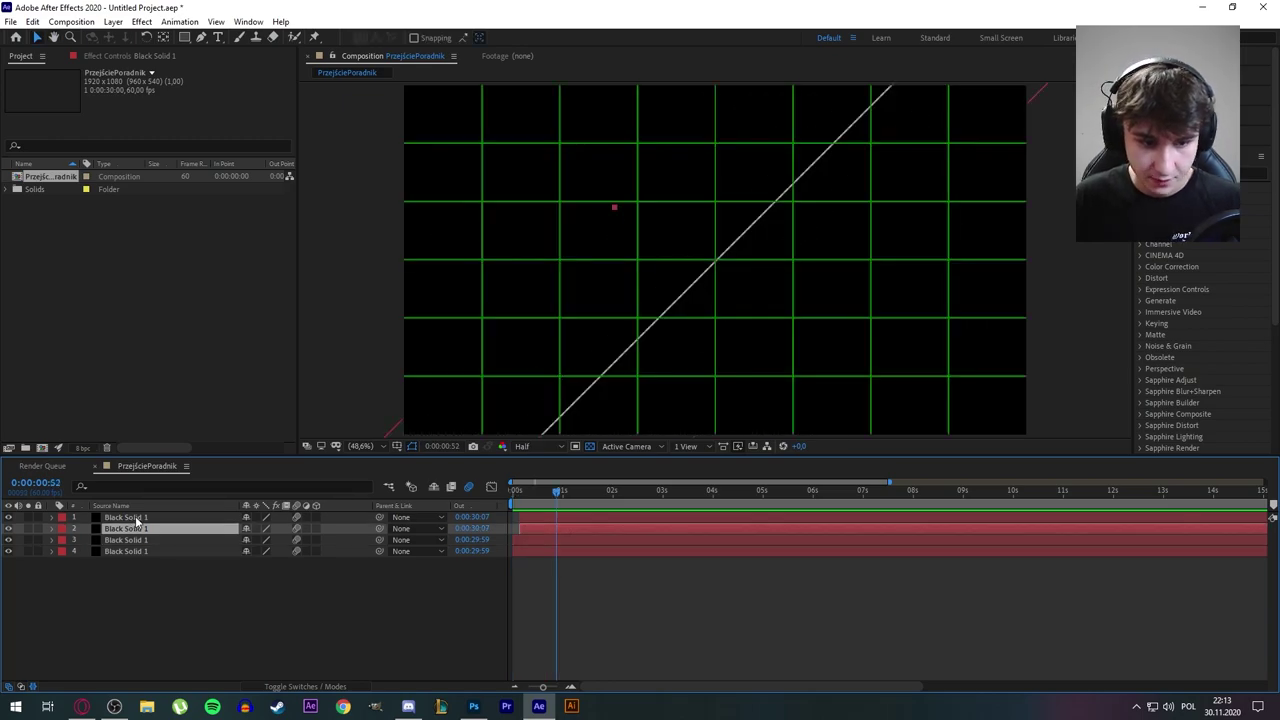
pyautogui.hotkey('ctrl', 'shift', 'y')
pyautogui.click(622, 421)
pyautogui.moveTo(900, 310); pyautogui.dragTo(717, 191)
pyautogui.click(1152, 278)
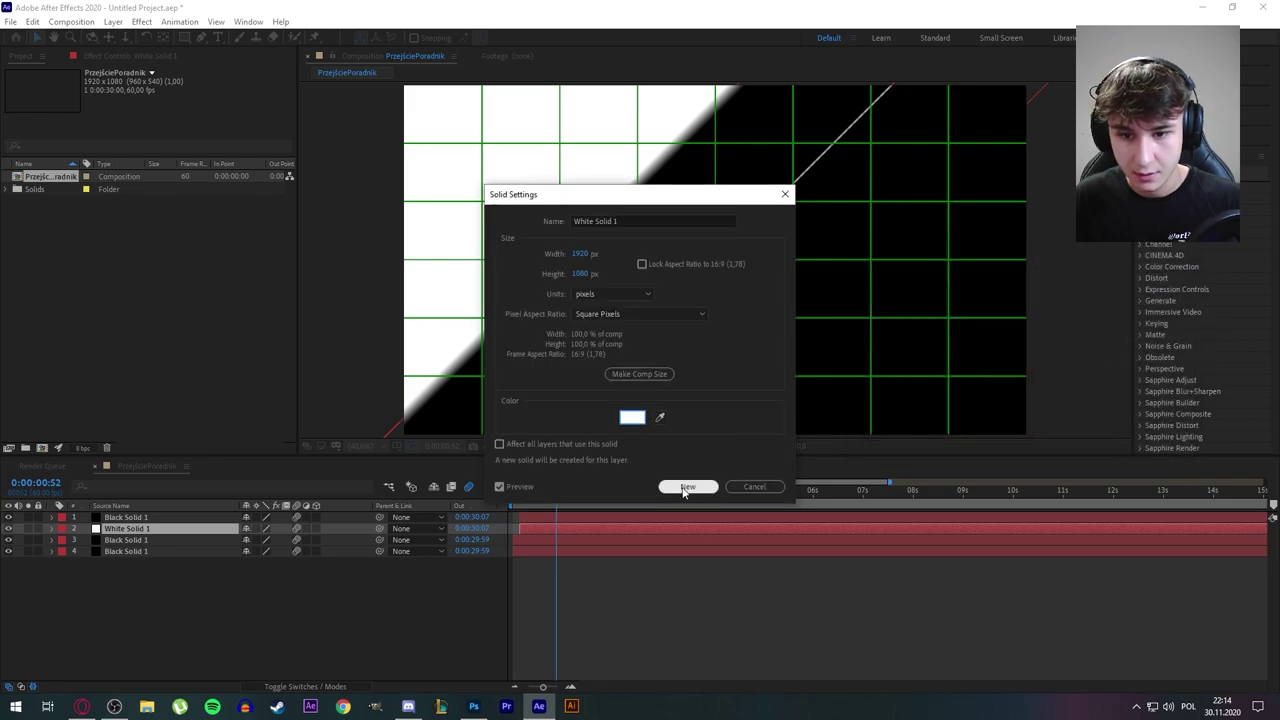
pyautogui.click(687, 486)
# Turn the topmost layer into a new white solid by sampling the white already visible in the composition
pyautogui.click(193, 522)
pyautogui.hotkey('ctrl', 'shift', 'y')
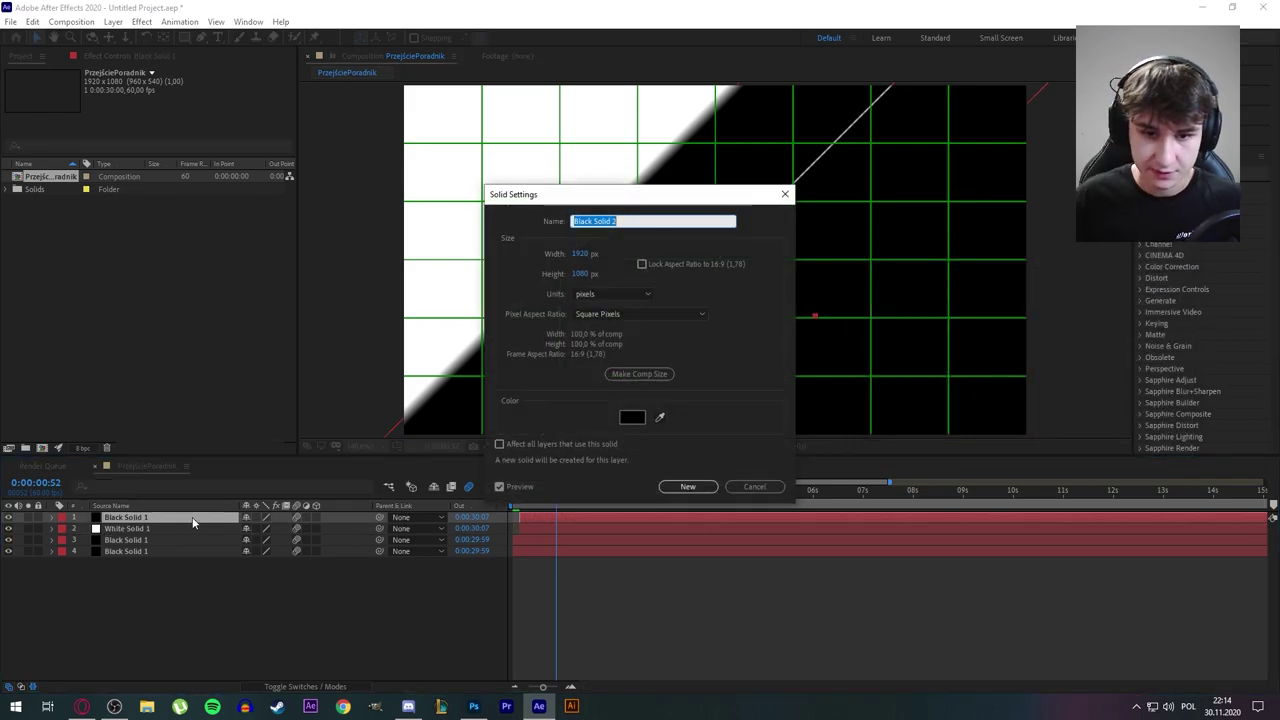
pyautogui.click(660, 417)
pyautogui.click(546, 157)
pyautogui.click(687, 486)
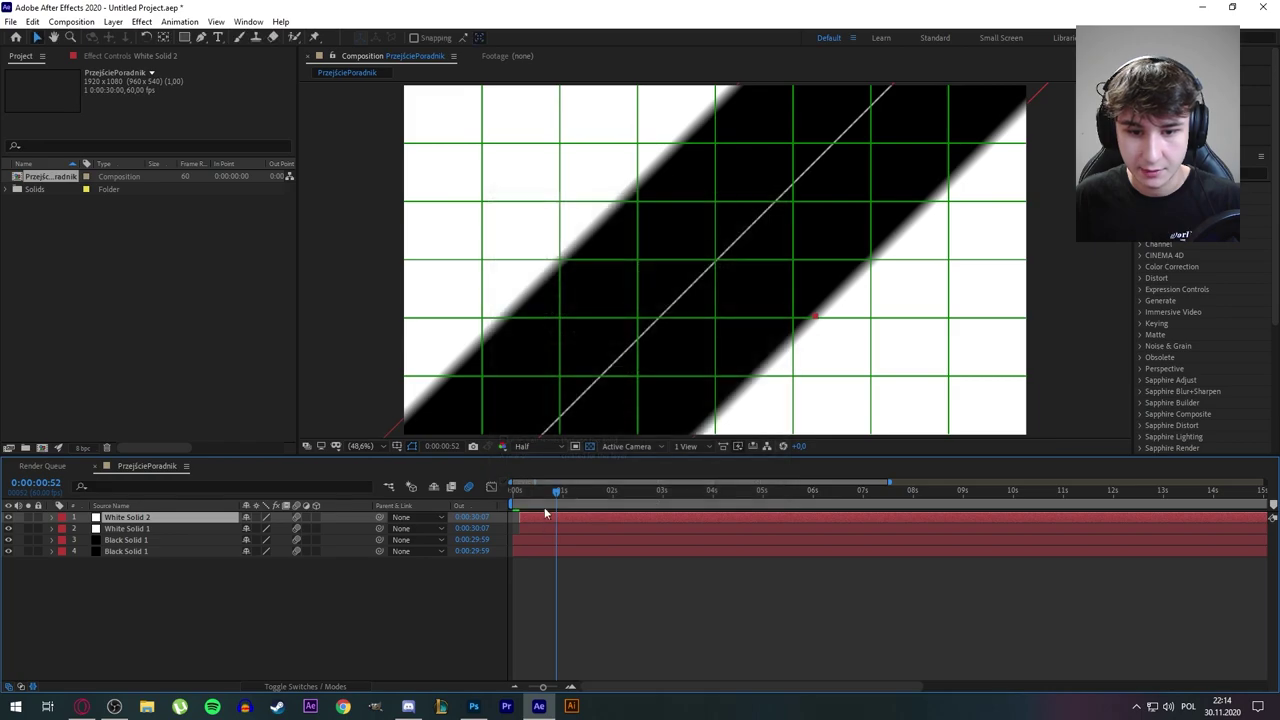
# Play the transition from the first frame to check the white bands following the black ones
pyautogui.press('Home')
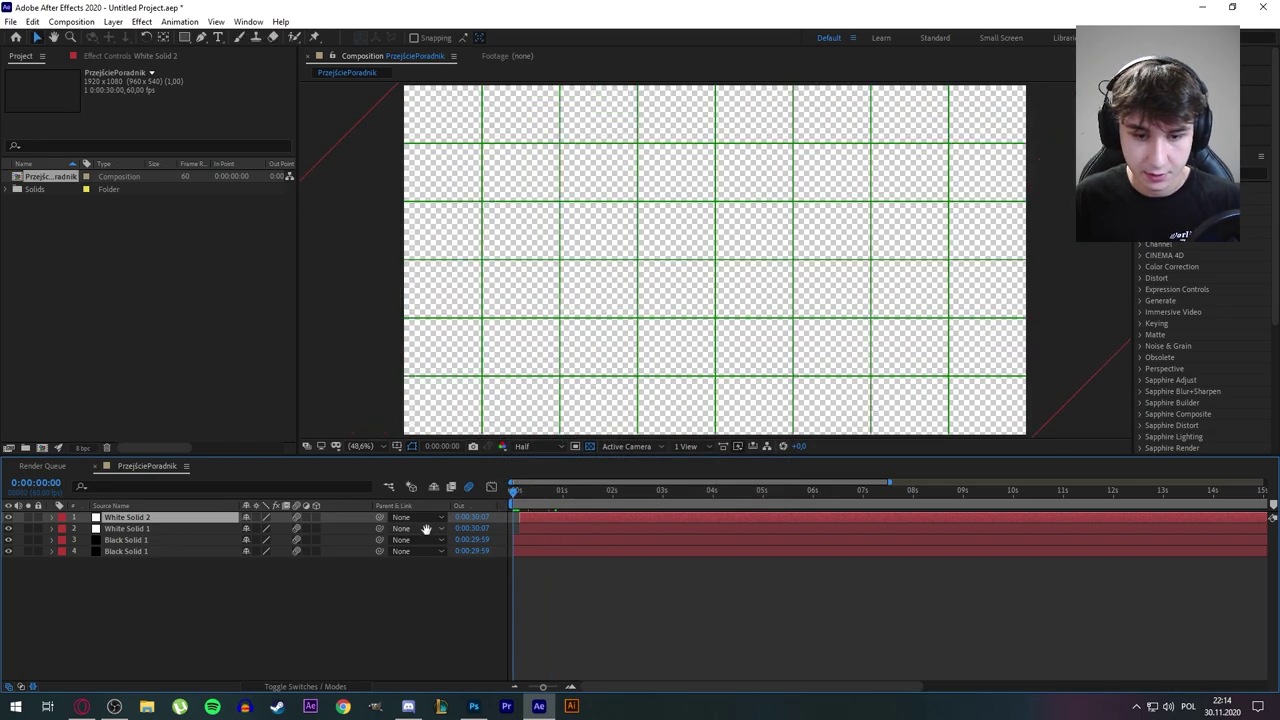
pyautogui.press('space')
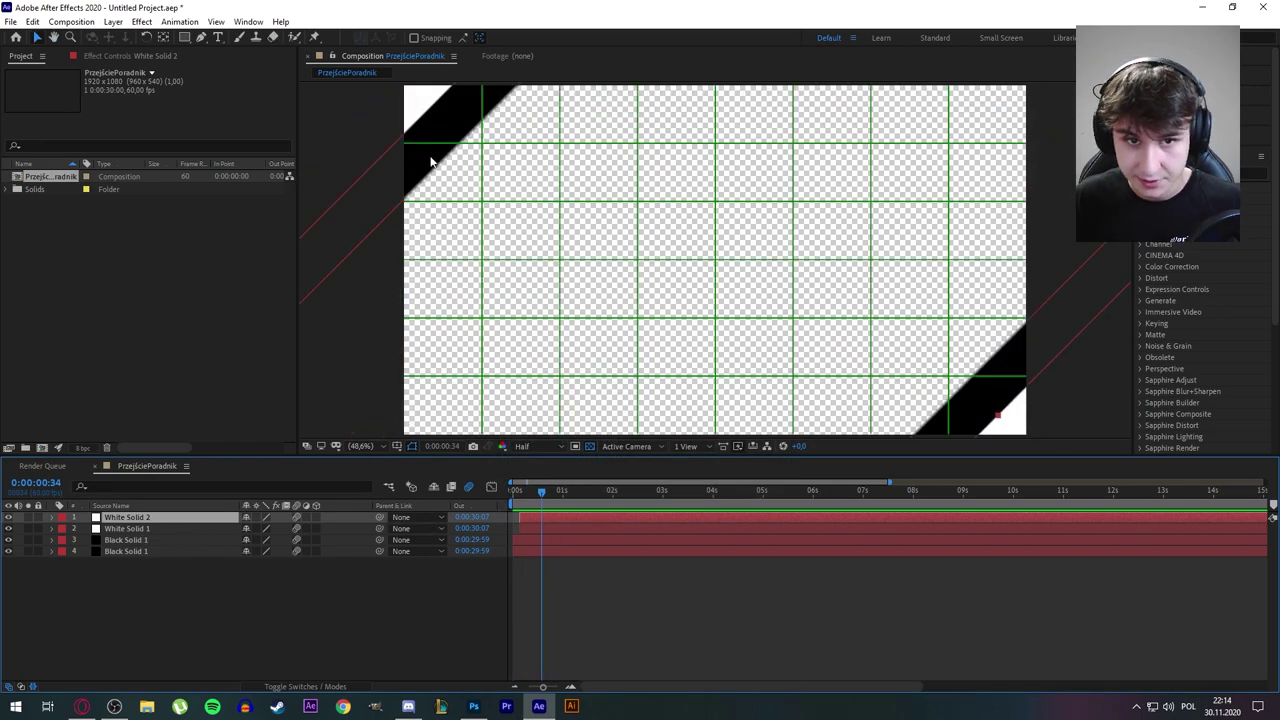
pyautogui.moveTo(540, 491); pyautogui.dragTo(509, 491)
pyautogui.press('space')
pyautogui.press('space')
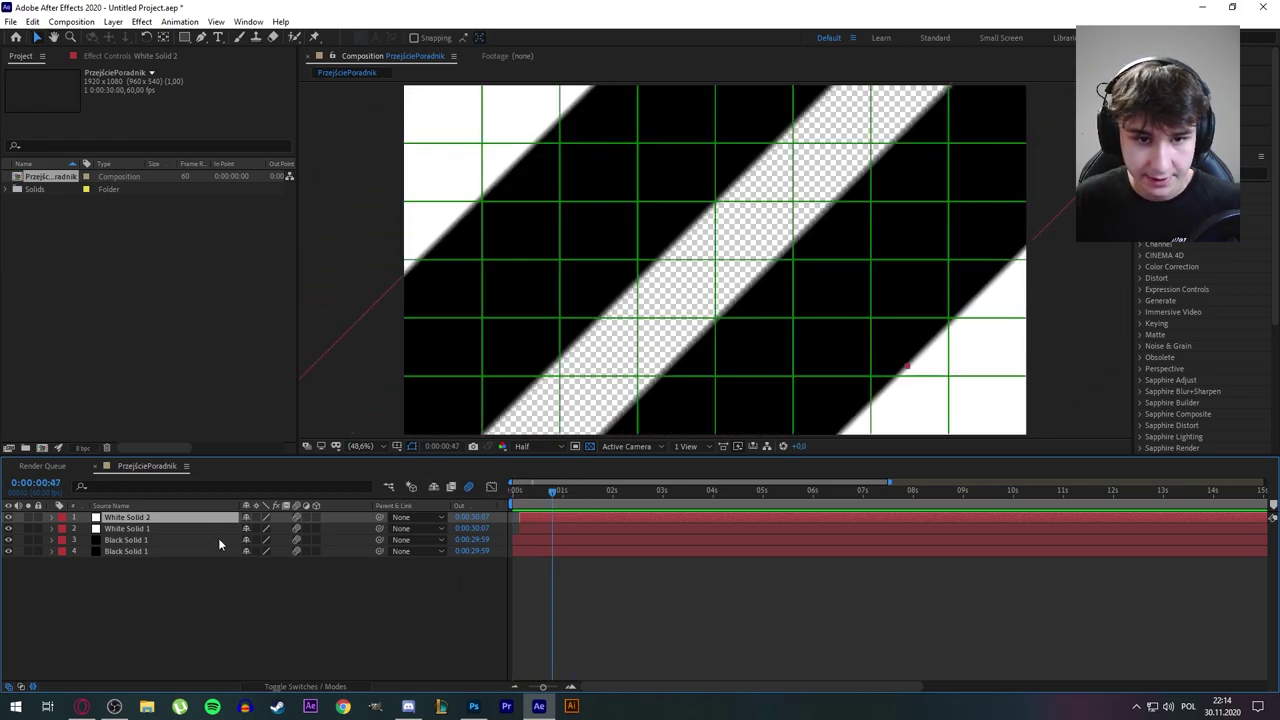
# Duplicate both white solids, stack the copies above the originals and shift them about 6 frames later in time
pyautogui.keyDown('ctrl'); pyautogui.click(153, 530); pyautogui.keyUp('ctrl')
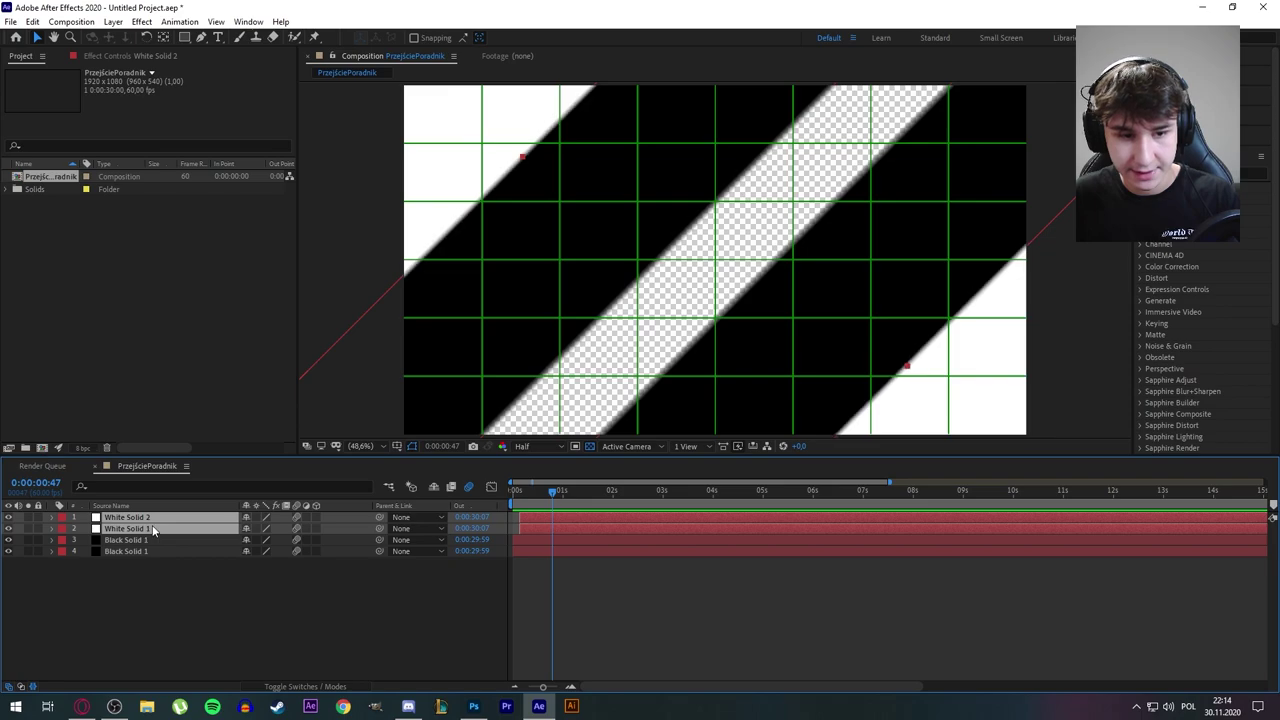
pyautogui.hotkey('ctrl', 'd')
pyautogui.moveTo(149, 539); pyautogui.dragTo(154, 520)
pyautogui.moveTo(530, 522); pyautogui.dragTo(536, 522)
pyautogui.click(168, 594)
pyautogui.click(158, 527)
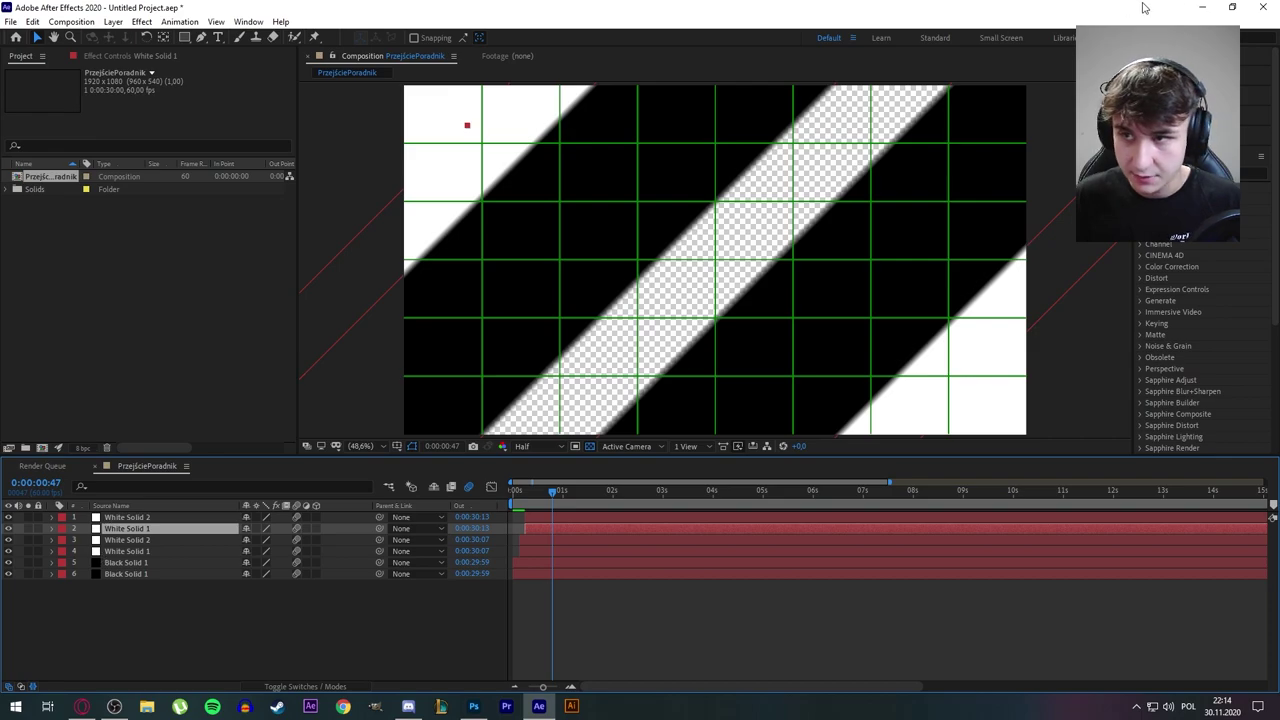
# Import RGB.png from the desktop and place it between the two pairs of white solids
pyautogui.click(1202, 7)
pyautogui.moveTo(410, 25); pyautogui.dragTo(370, 605)
pyautogui.moveTo(206, 520); pyautogui.dragTo(119, 540)
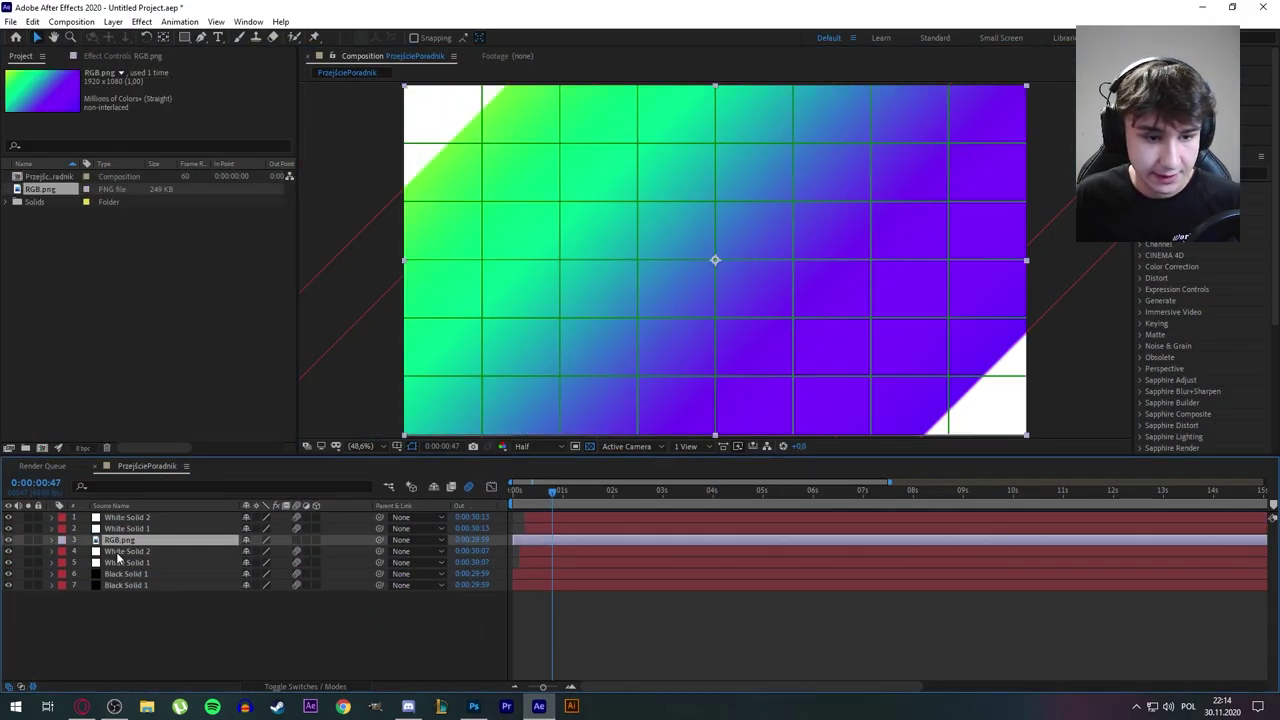
# Pre-compose the two white solids directly below RGB.png as Pre-comp 1
pyautogui.click(117, 552)
pyautogui.keyDown('shift'); pyautogui.click(121, 563); pyautogui.keyUp('shift')
pyautogui.hotkey('ctrl', 'shift', 'c')
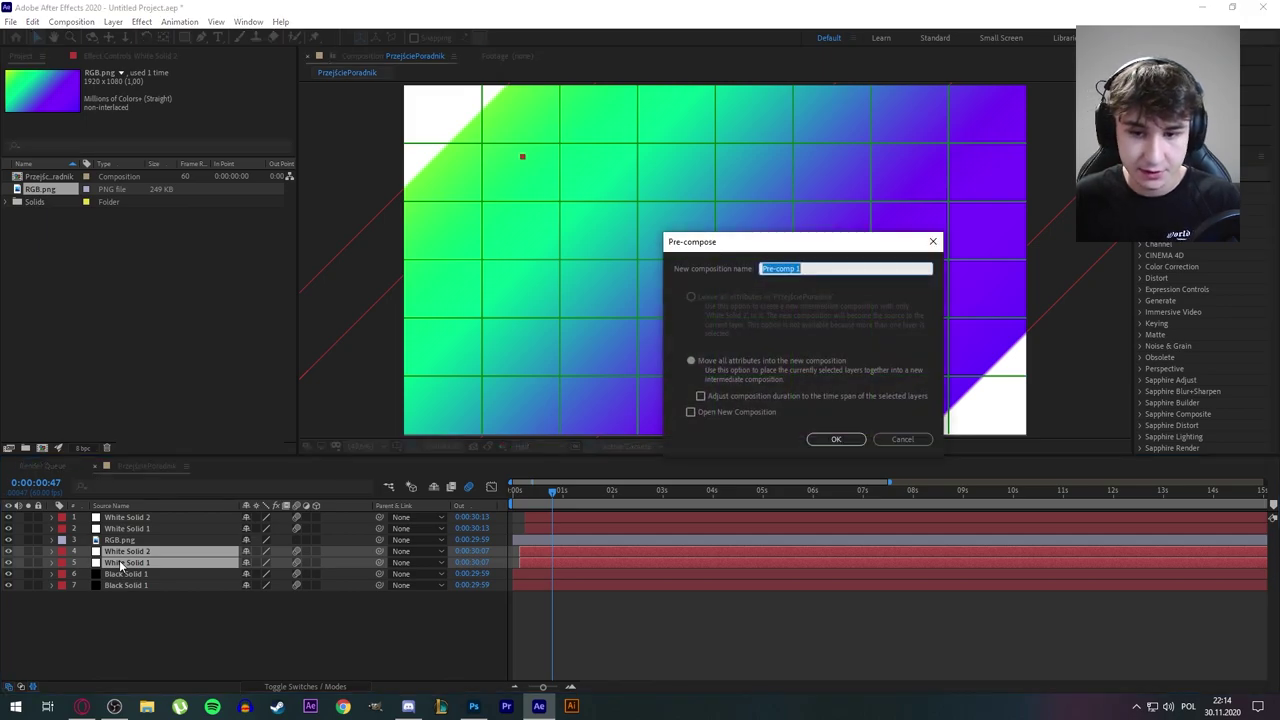
pyautogui.press('Return')
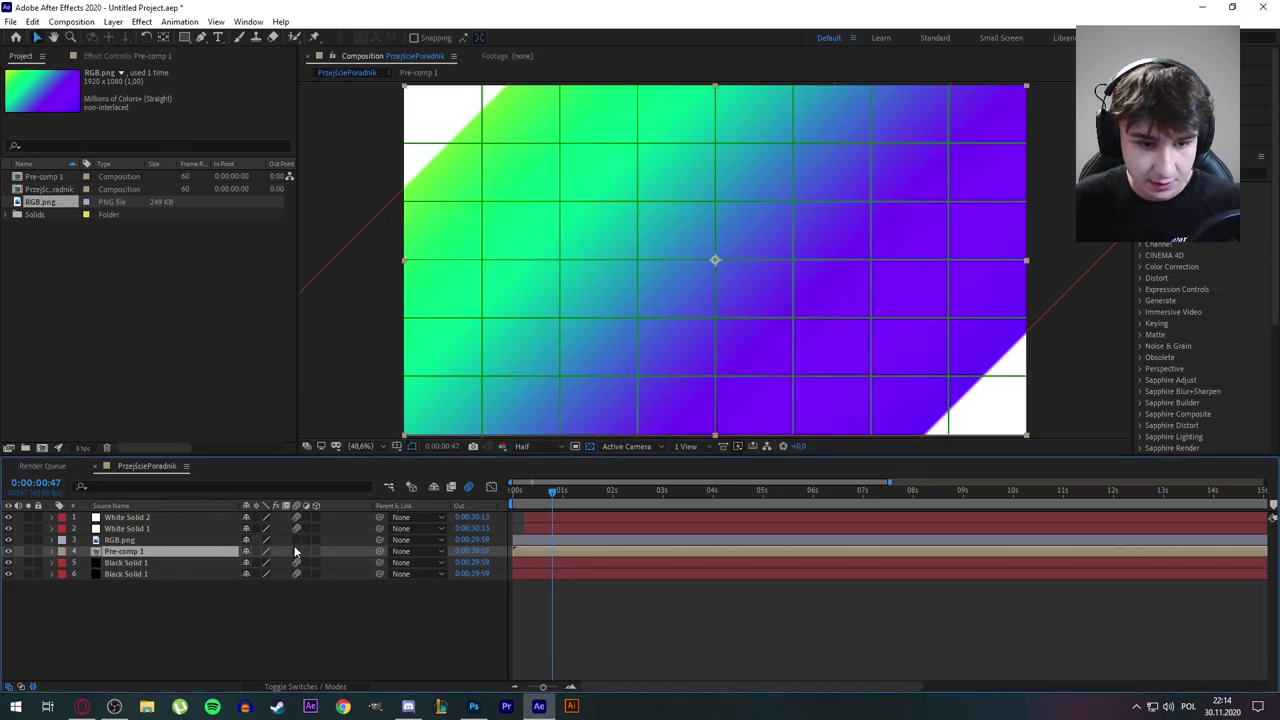
# Try RGB.png as an alpha inverted matte for Pre-comp 1 and preview the transition from the start
pyautogui.moveTo(108, 545); pyautogui.dragTo(110, 552)
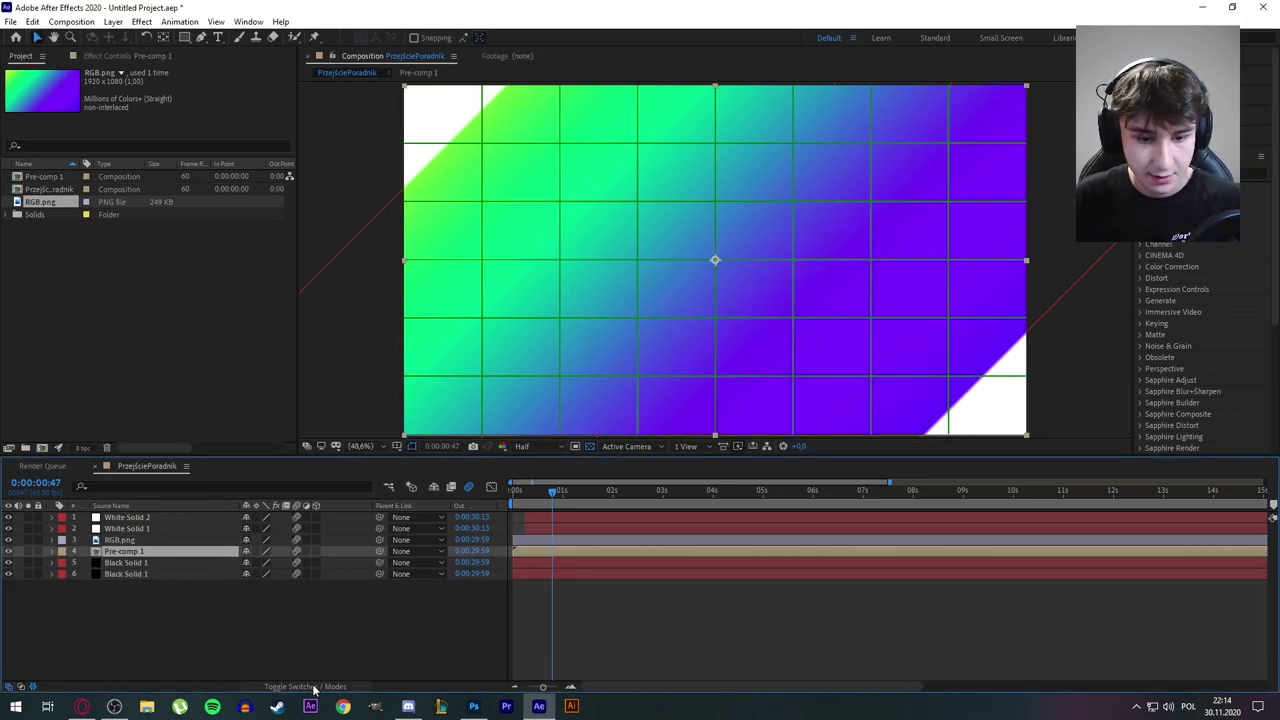
pyautogui.click(305, 686)
pyautogui.click(312, 551)
pyautogui.click(372, 599)
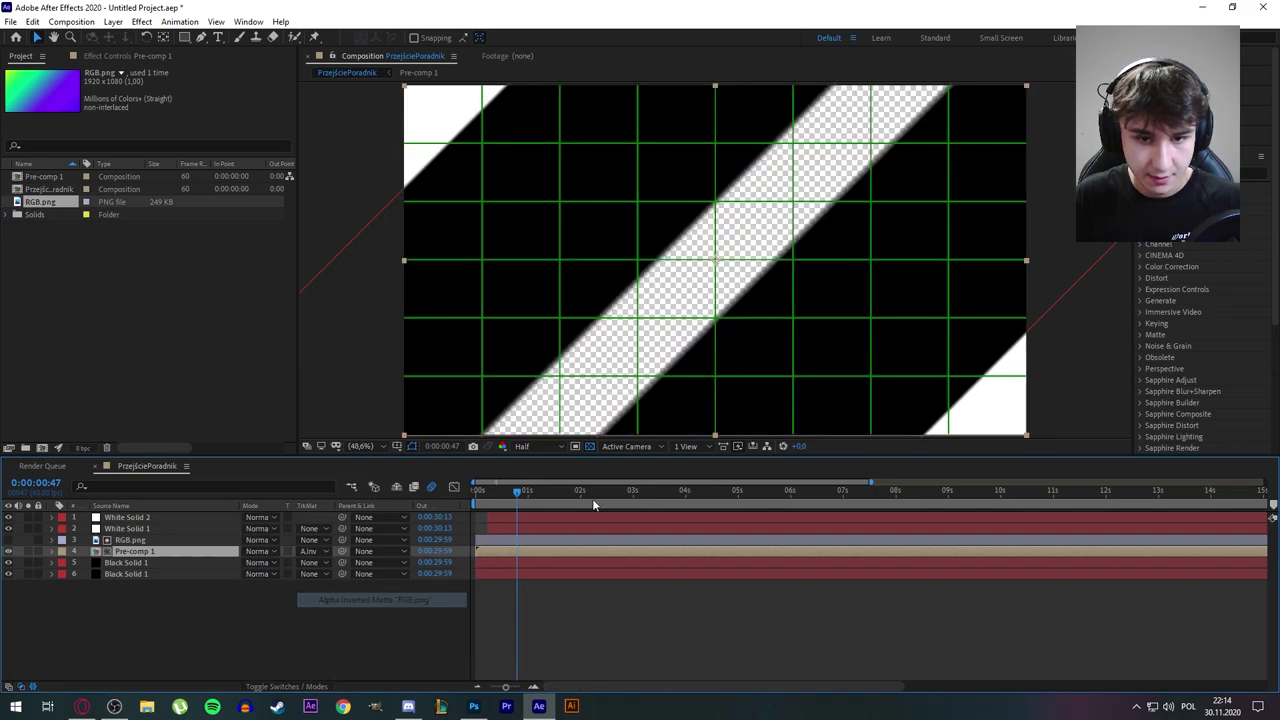
pyautogui.moveTo(517, 492); pyautogui.dragTo(485, 508)
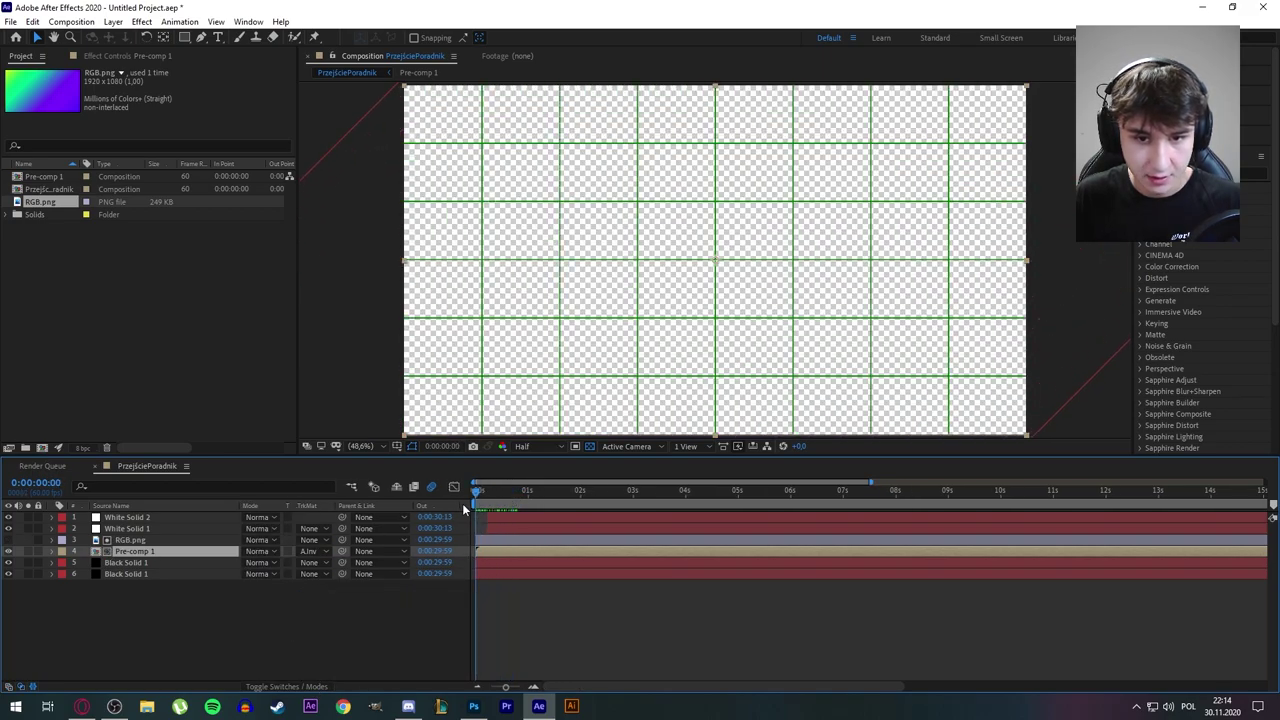
pyautogui.press('space')
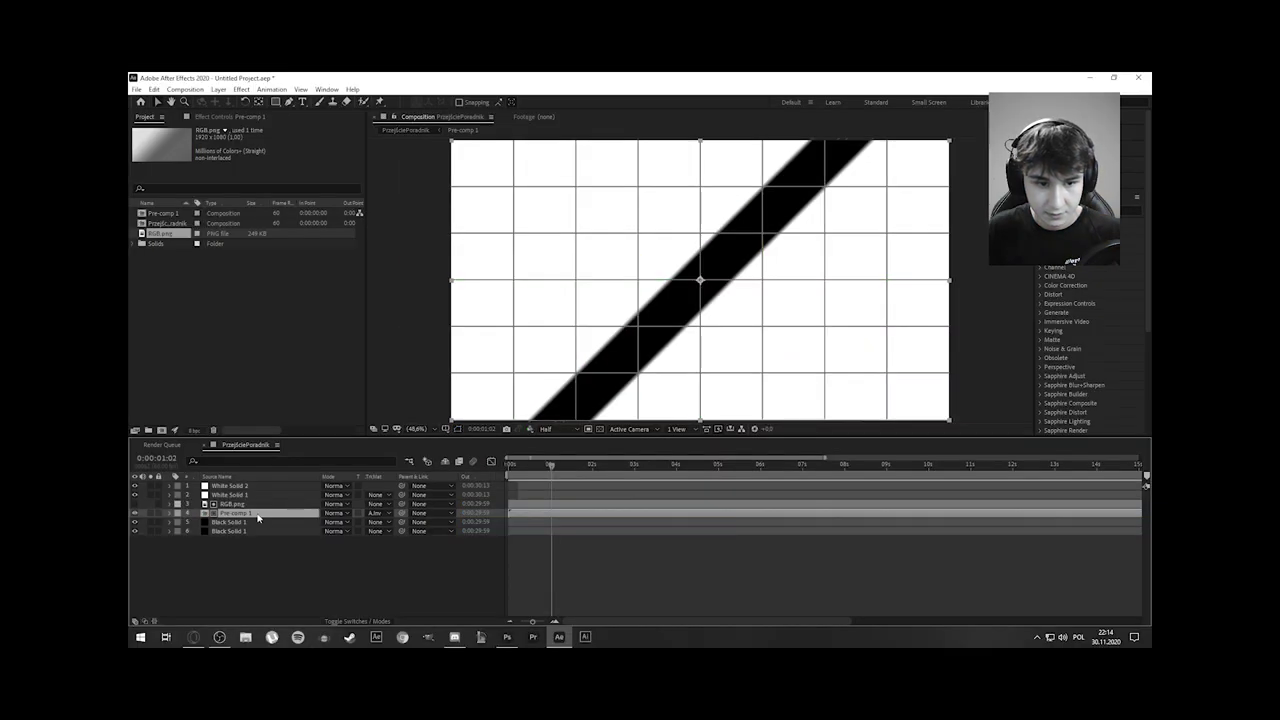
# Try RGB.png as a regular alpha matte for Pre-comp 1 and check it at 0:00:00:47
pyautogui.click(377, 512)
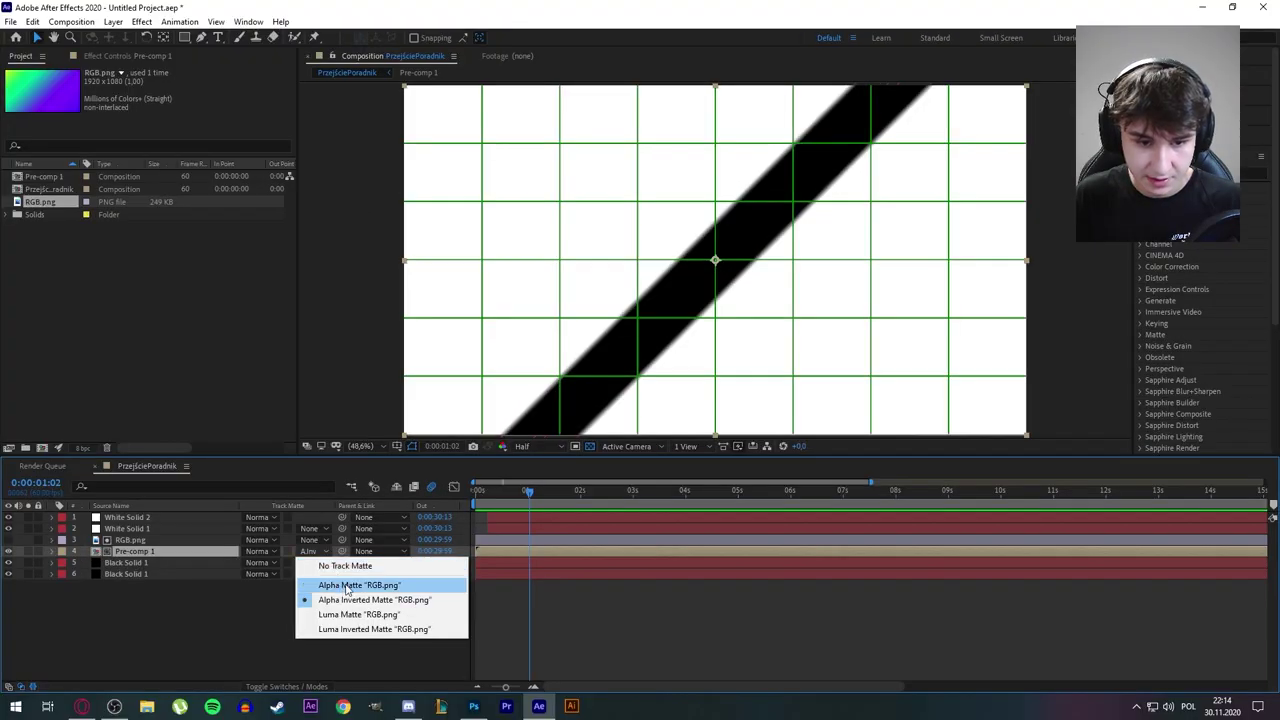
pyautogui.click(347, 585)
pyautogui.moveTo(526, 511); pyautogui.dragTo(540, 487)
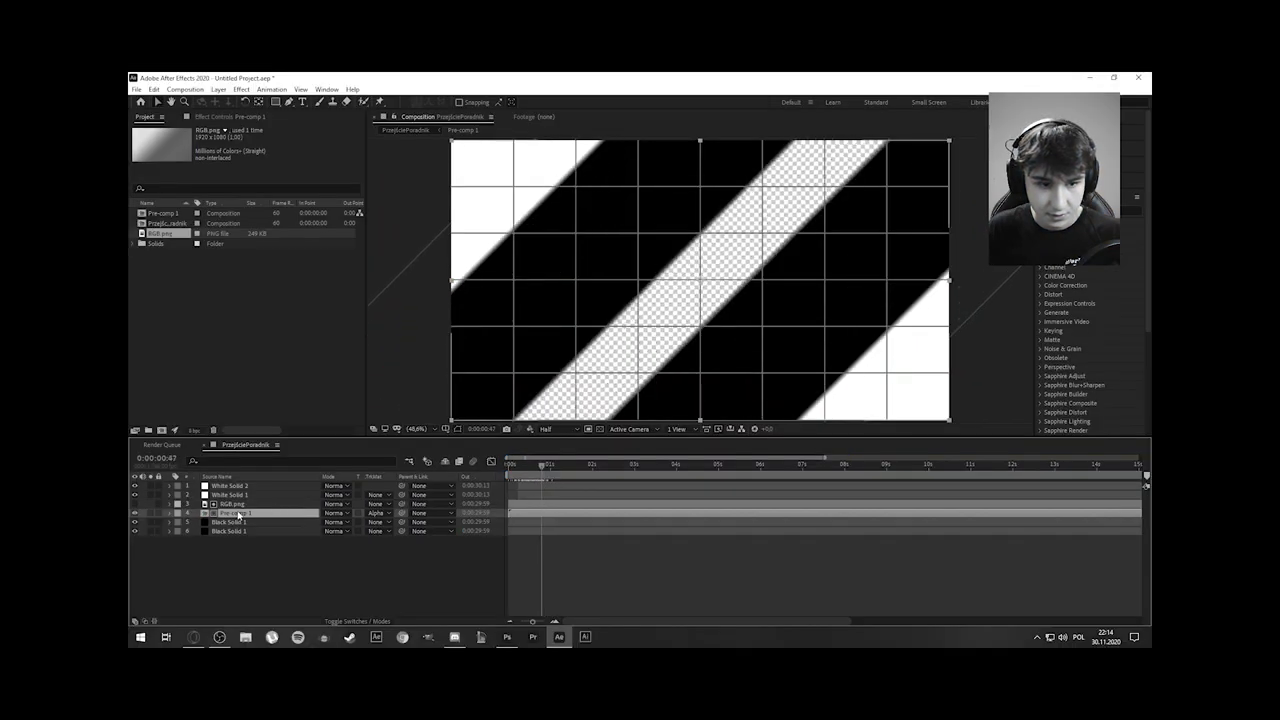
# Move RGB.png below Pre-comp 1 and set the pre-comp to no track matte
pyautogui.moveTo(237, 504); pyautogui.dragTo(249, 514)
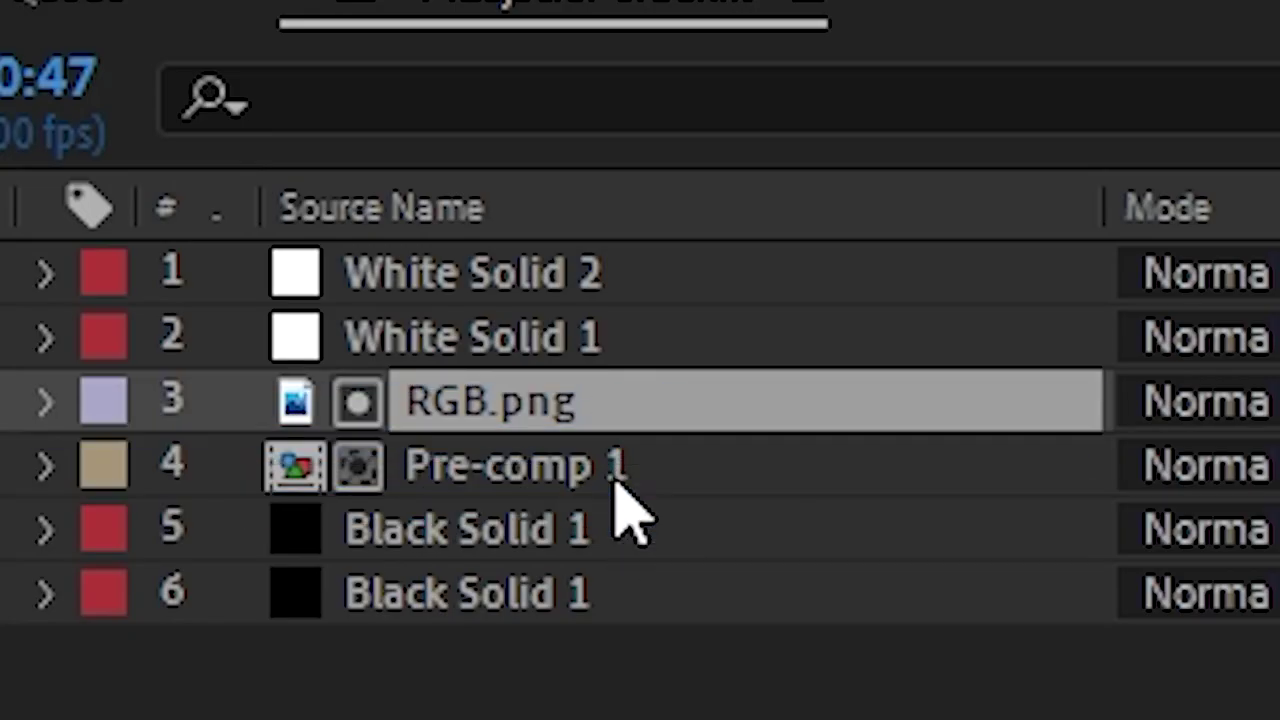
pyautogui.moveTo(616, 482); pyautogui.dragTo(528, 425)
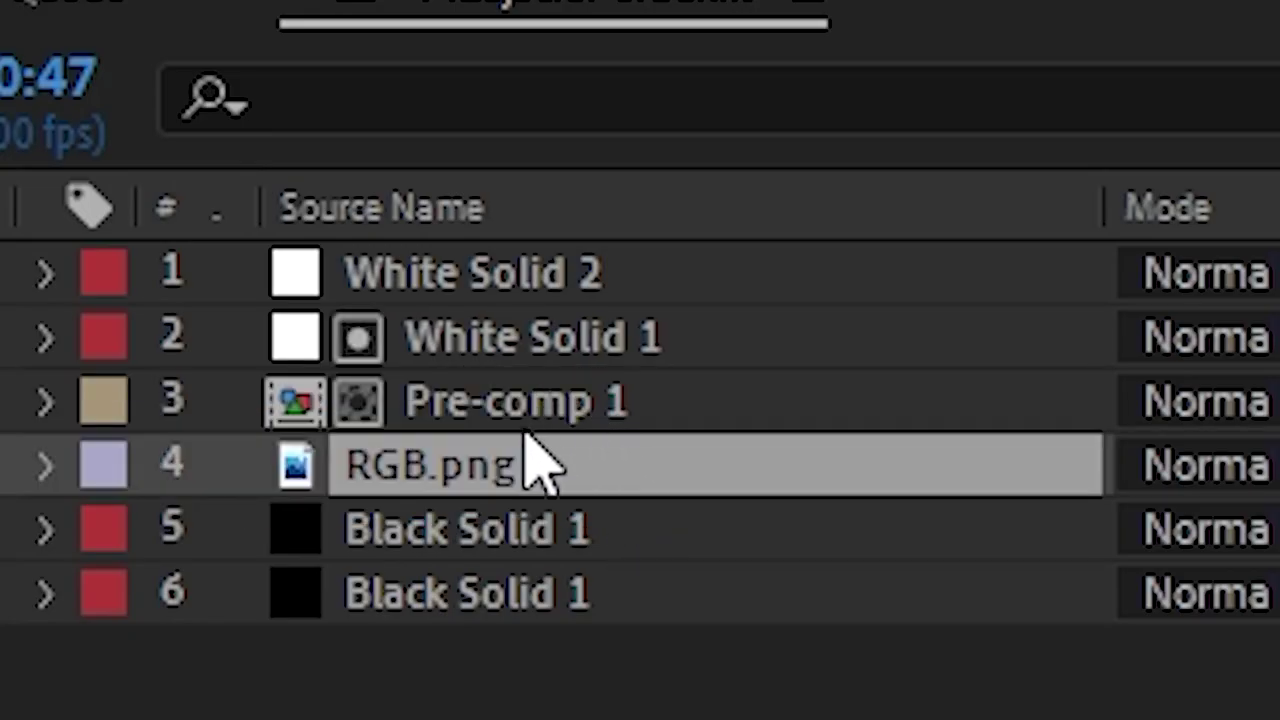
pyautogui.click(557, 420)
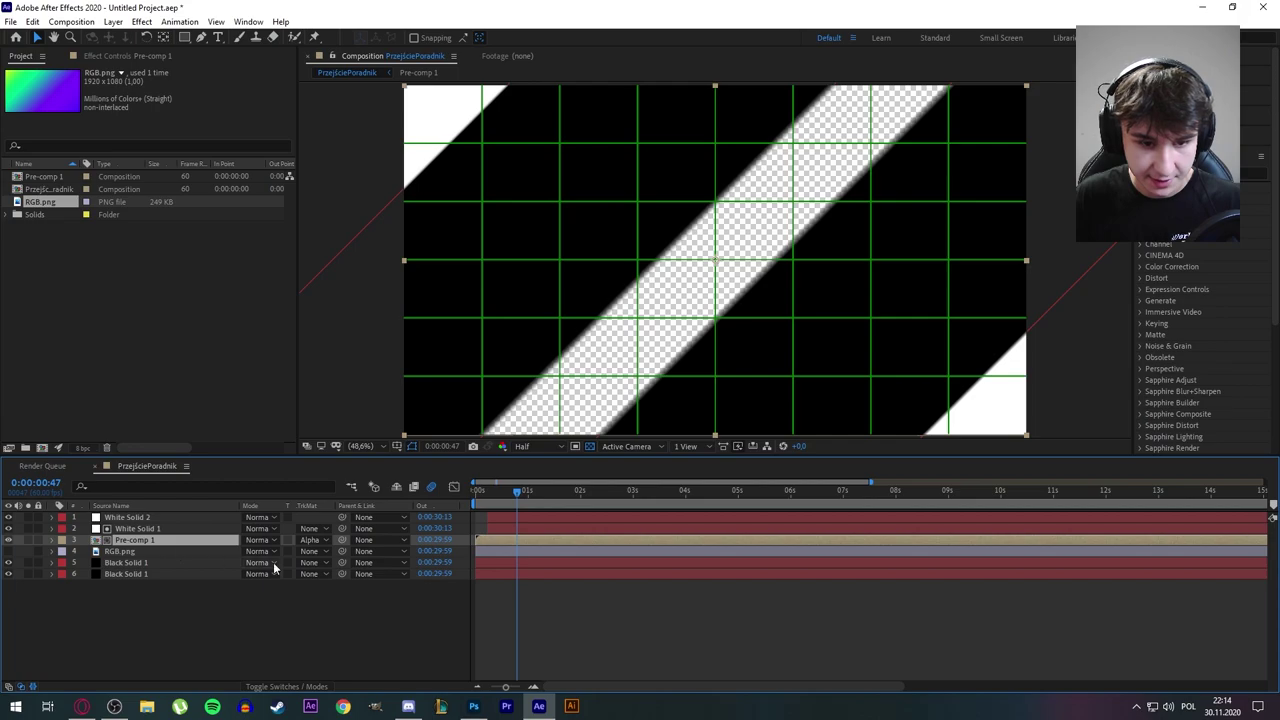
pyautogui.click(312, 540)
pyautogui.click(315, 553)
pyautogui.click(225, 540)
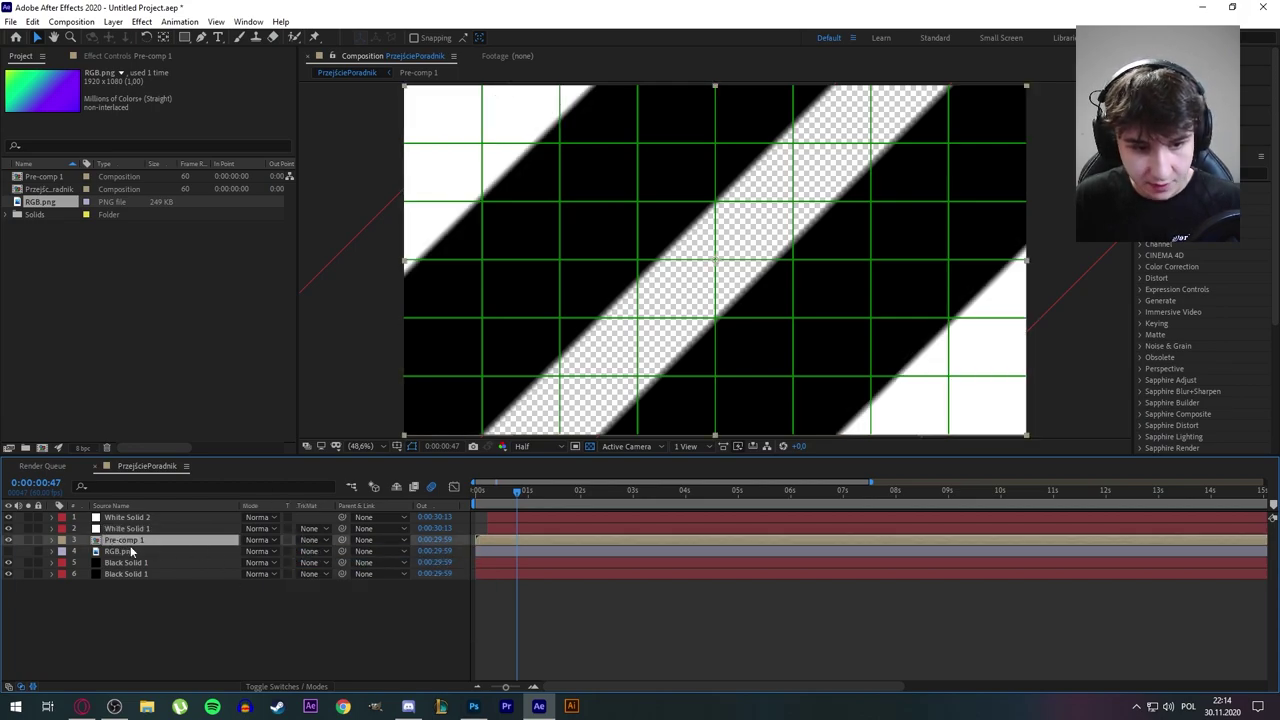
# Set RGB.png to use Pre-comp 1 as its alpha matte and preview the transition from the start
pyautogui.click(128, 551)
pyautogui.click(315, 552)
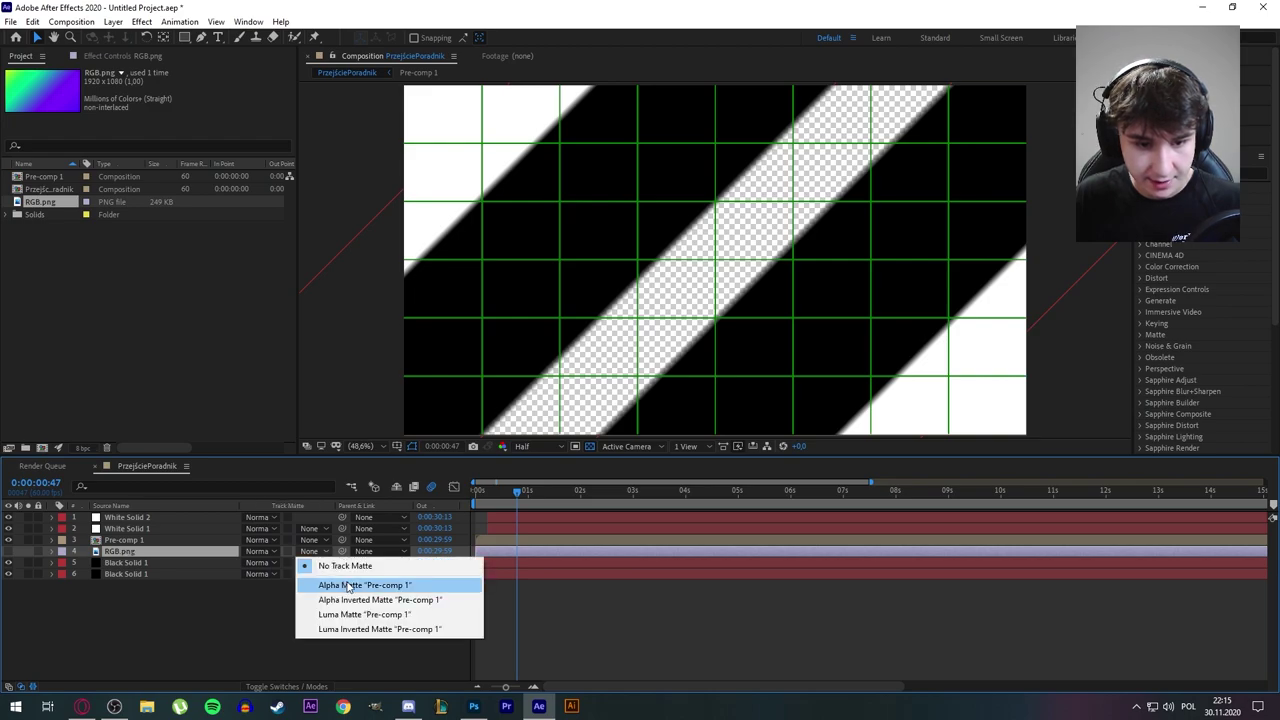
pyautogui.click(348, 585)
pyautogui.click(313, 552)
pyautogui.moveTo(519, 496); pyautogui.dragTo(475, 496)
pyautogui.press('space')
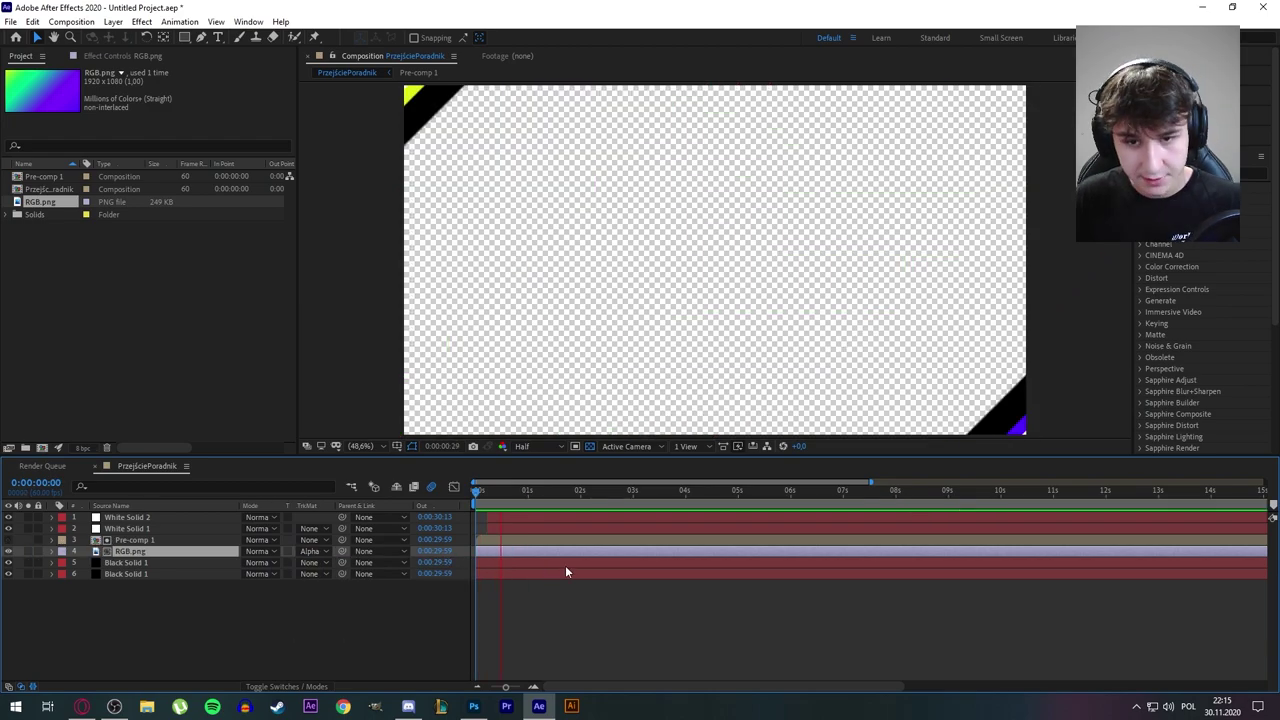
# Try to shift Pre-comp 1 and RGB.png together a few frames later in the timeline
pyautogui.press('space')
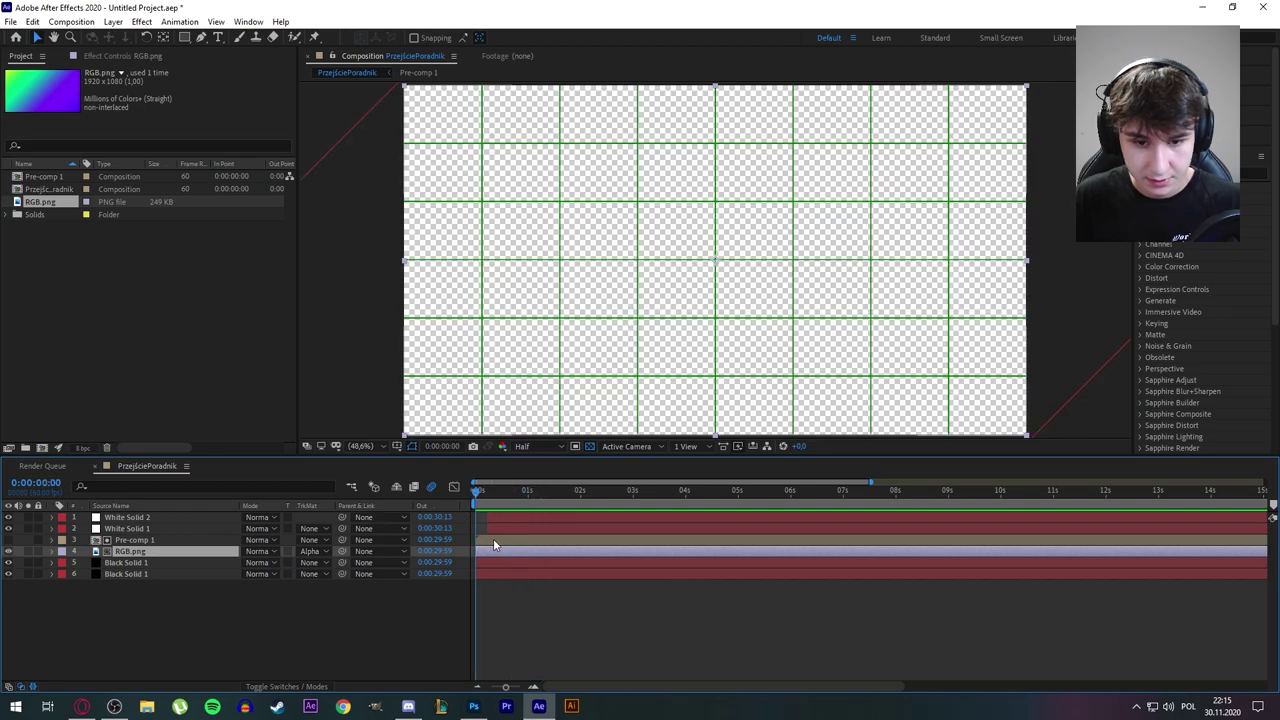
pyautogui.click(490, 541)
pyautogui.keyDown('shift'); pyautogui.click(492, 550); pyautogui.keyUp('shift')
pyautogui.moveTo(489, 542); pyautogui.dragTo(493, 543)
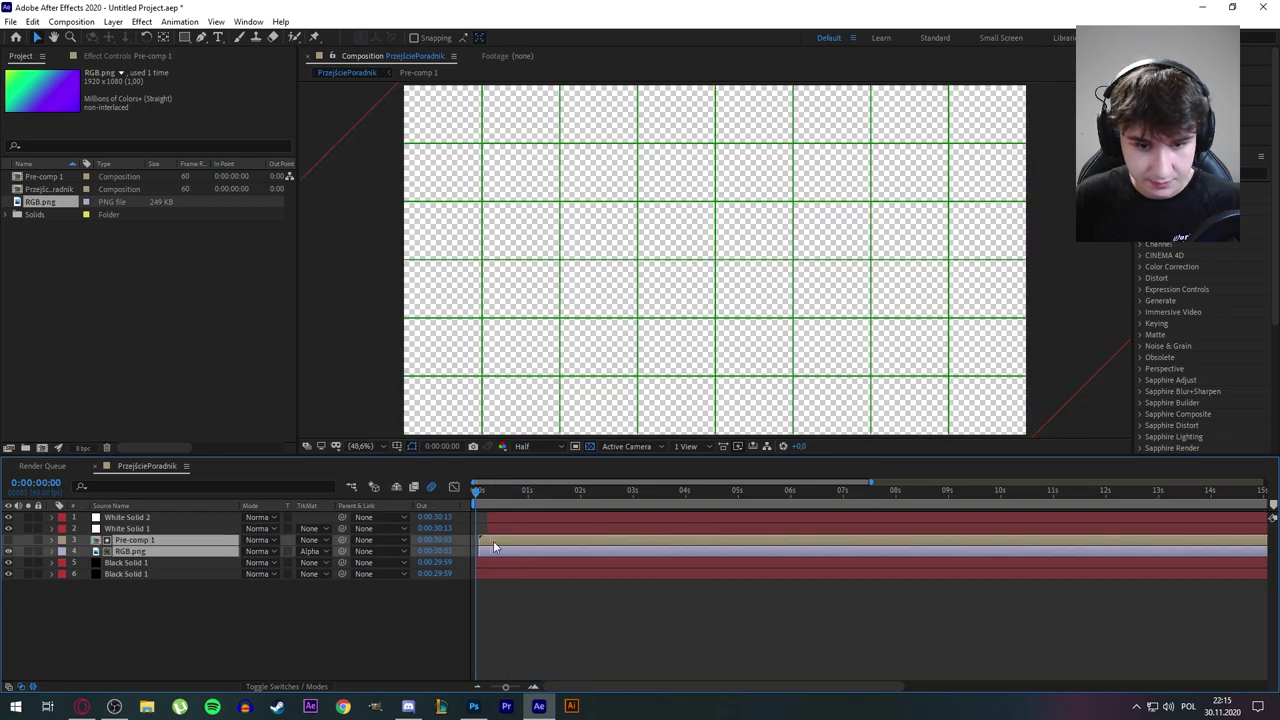
pyautogui.hotkey('ctrl', 'z')
pyautogui.press('space')
pyautogui.press('space')
# Try delaying Pre-comp 1 and RGB.png again from 0:00:00:09, undo that shift, and preview the transition from the start
pyautogui.click(483, 493)
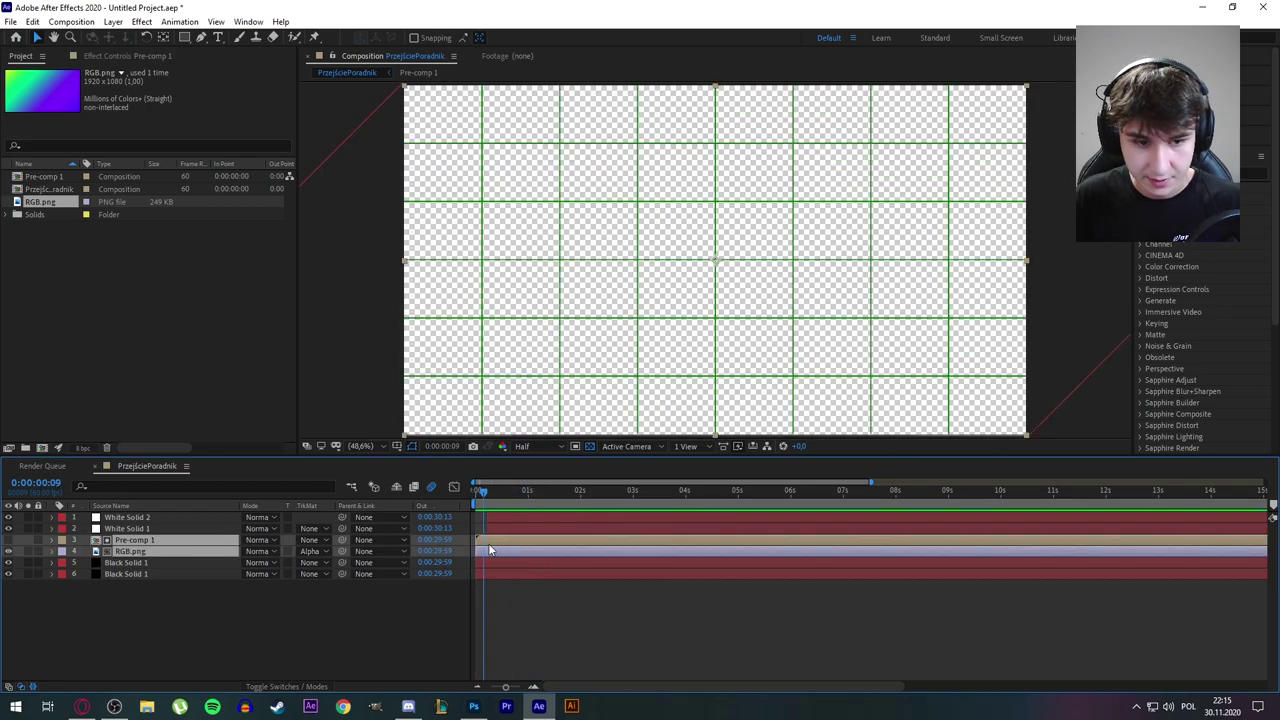
pyautogui.moveTo(490, 547); pyautogui.dragTo(502, 546)
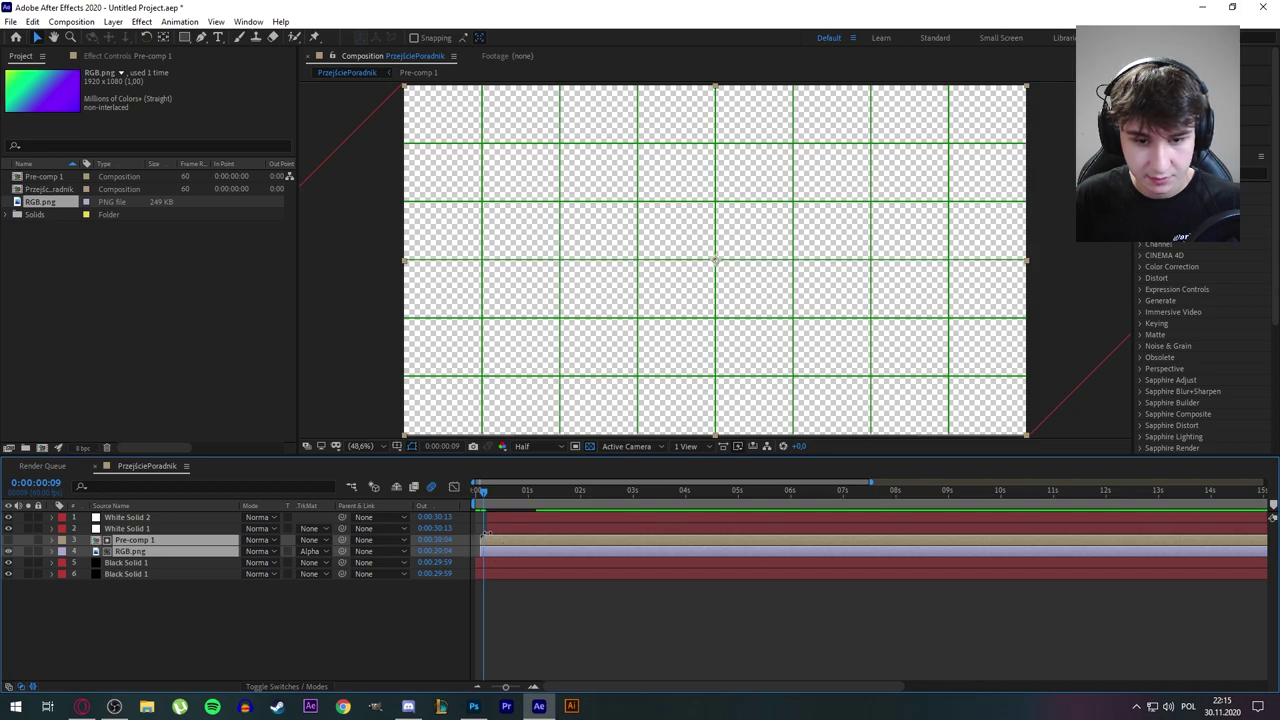
pyautogui.press('space')
pyautogui.hotkey('ctrl', 'z')
pyautogui.moveTo(485, 498); pyautogui.dragTo(446, 497)
pyautogui.press('space')
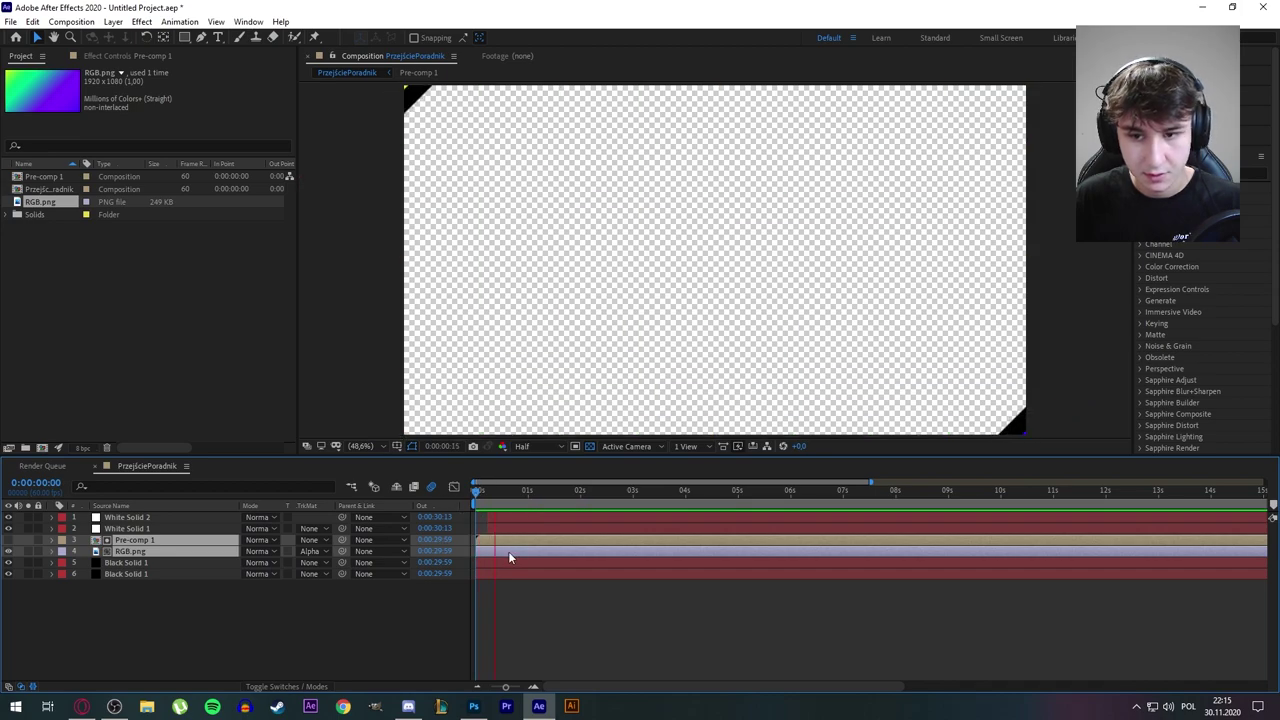
# Add a text layer reading "nick" at 0:00:01:12 and move it to the top of the layer stack
pyautogui.moveTo(552, 490)
pyautogui.mouseDown()
pyautogui.moveTo(501, 491)
pyautogui.moveTo(538, 497)
pyautogui.mouseUp()
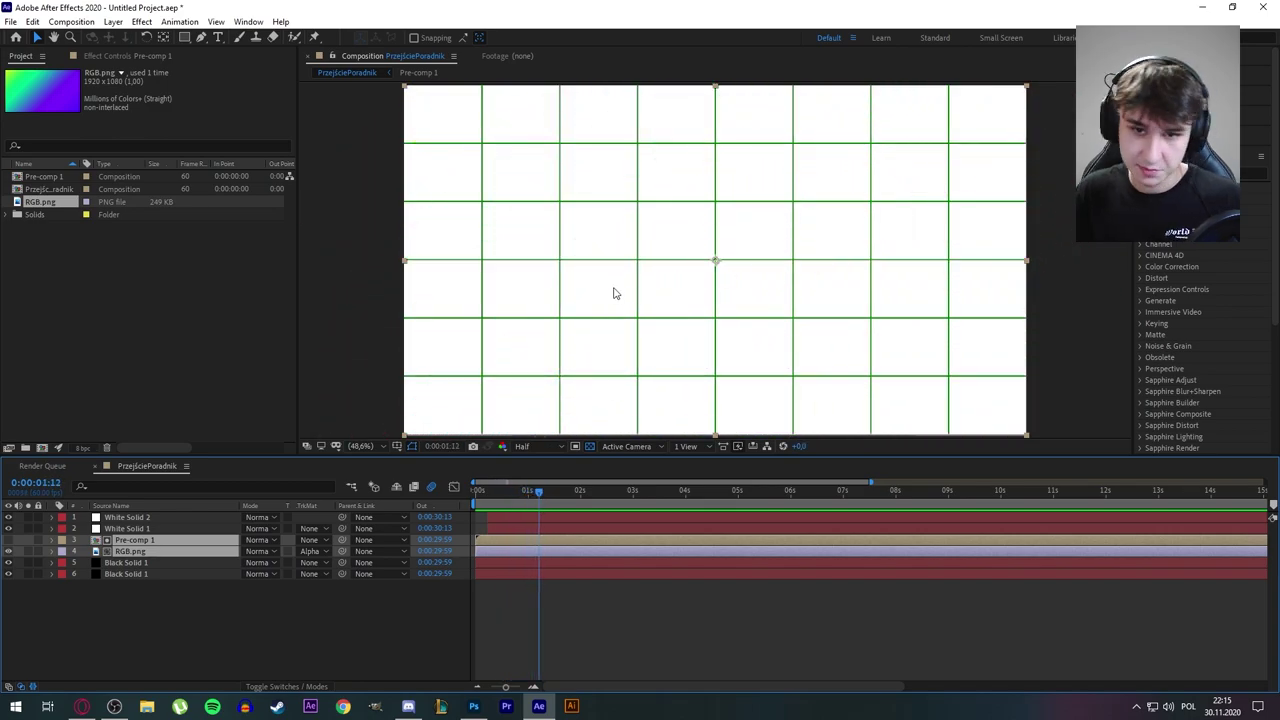
pyautogui.hotkey('ctrl', 't')
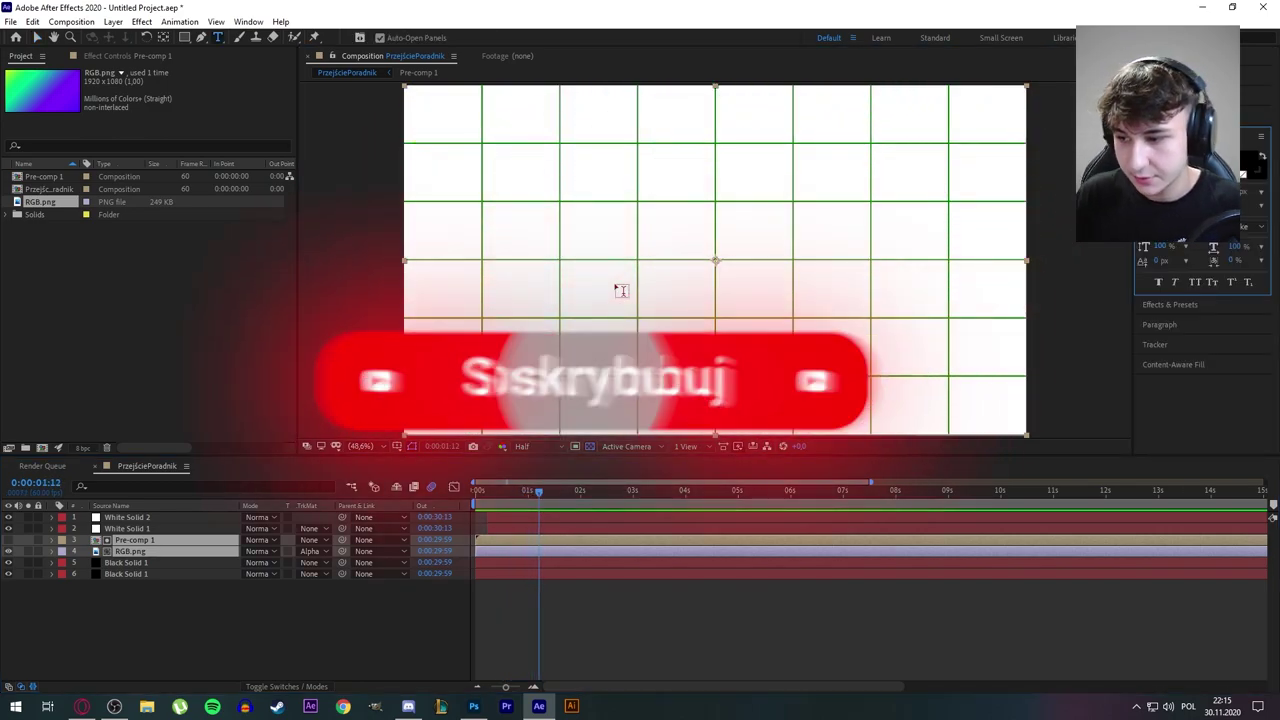
pyautogui.click(614, 283)
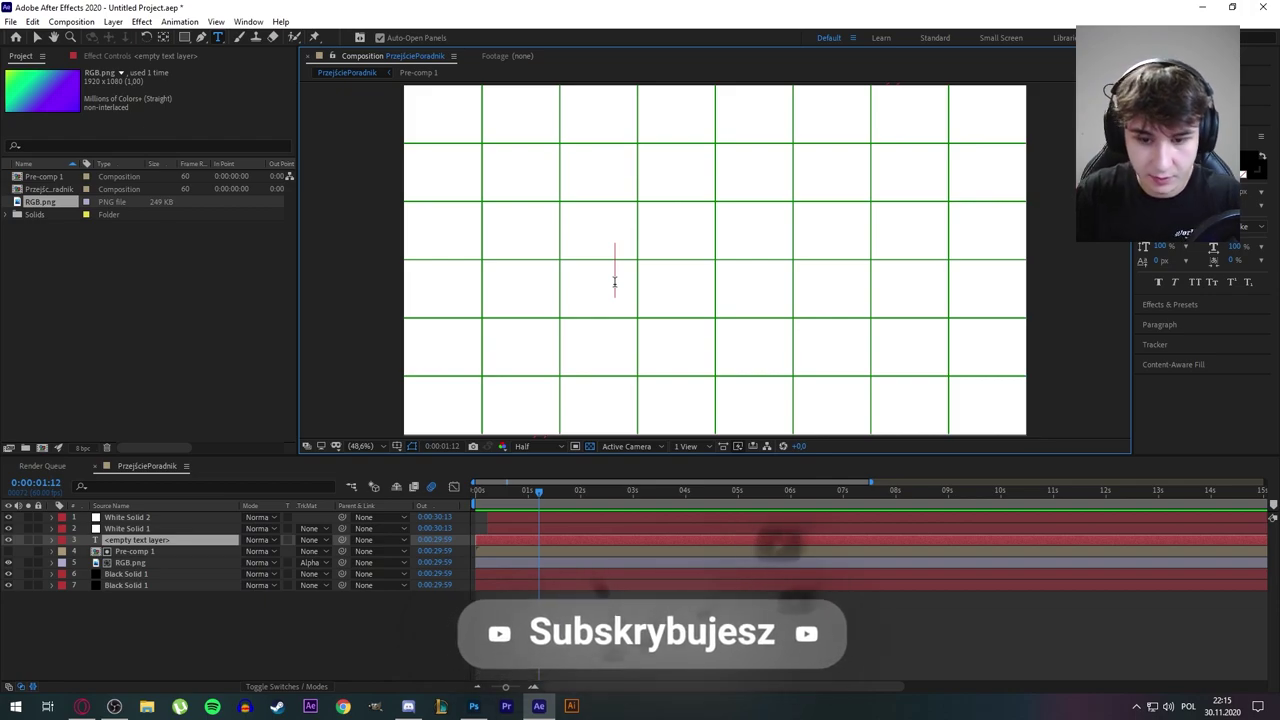
pyautogui.write('nick')
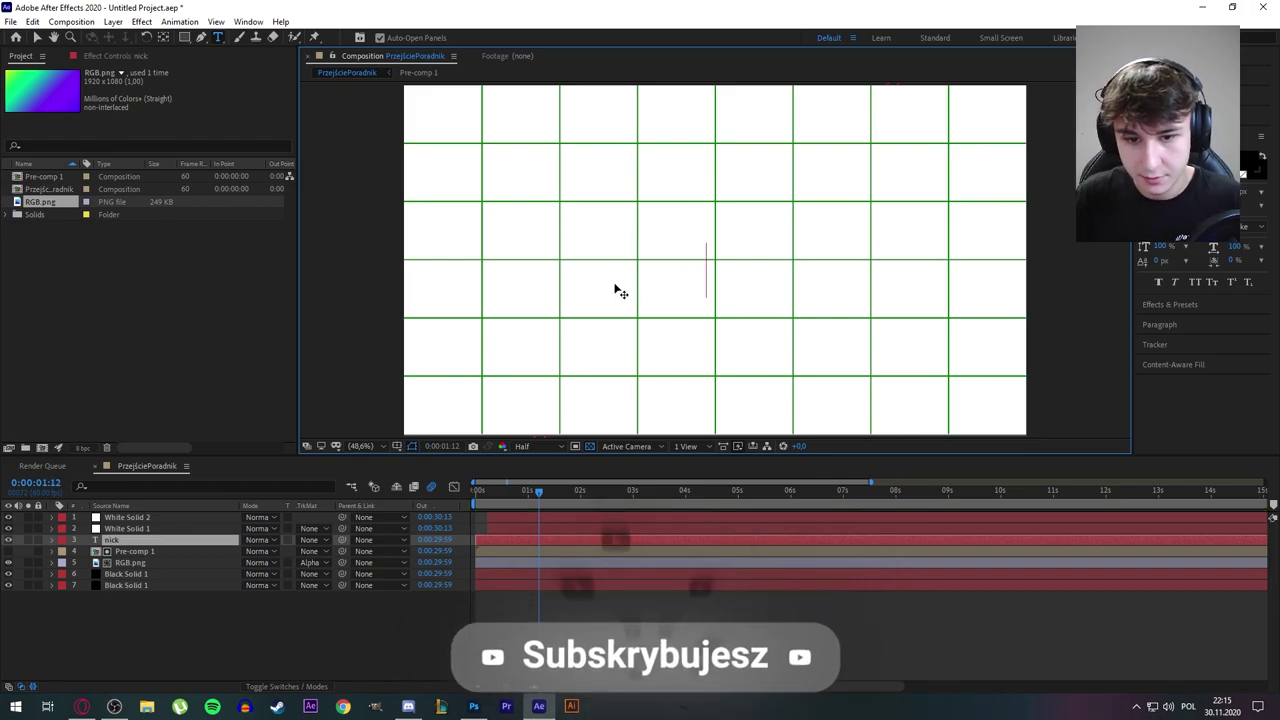
pyautogui.hotkey('ctrl', 'a')
pyautogui.moveTo(168, 539); pyautogui.dragTo(170, 517)
# Centre the nick text horizontally in the composition and place its anchor point at the middle of the text
pyautogui.moveTo(1162, 191); pyautogui.dragTo(1200, 191)
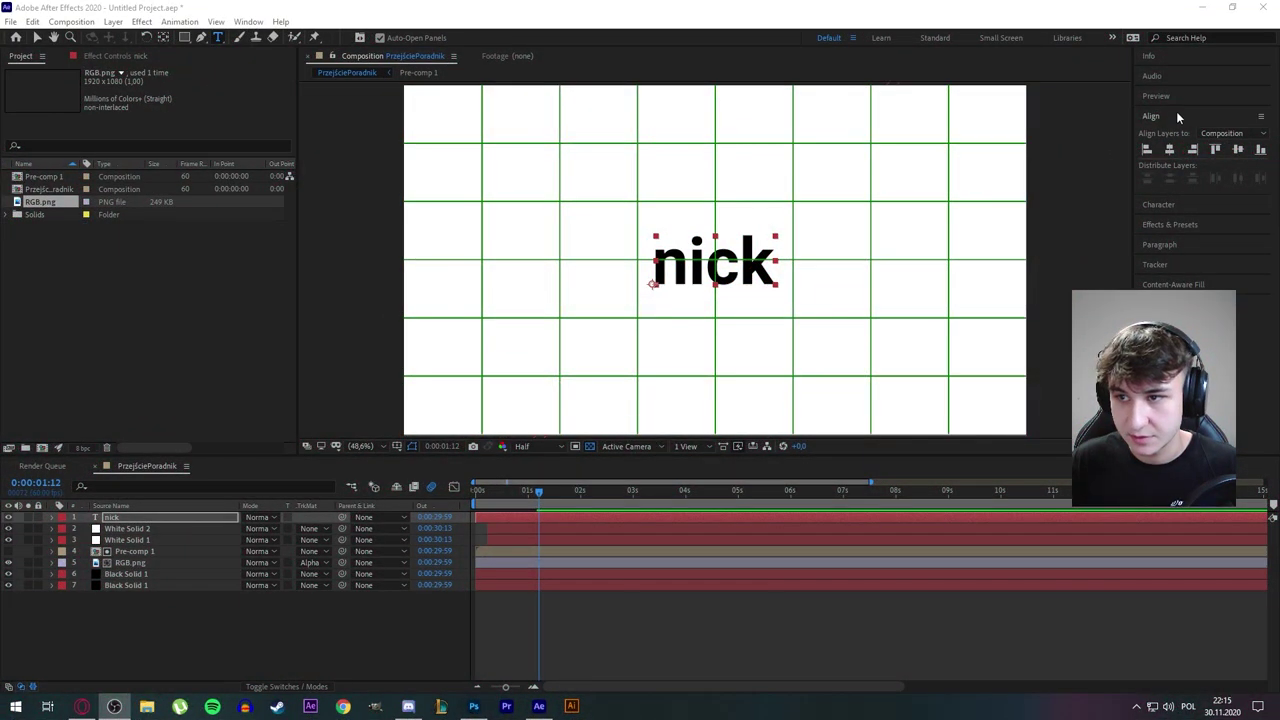
pyautogui.click(1169, 150)
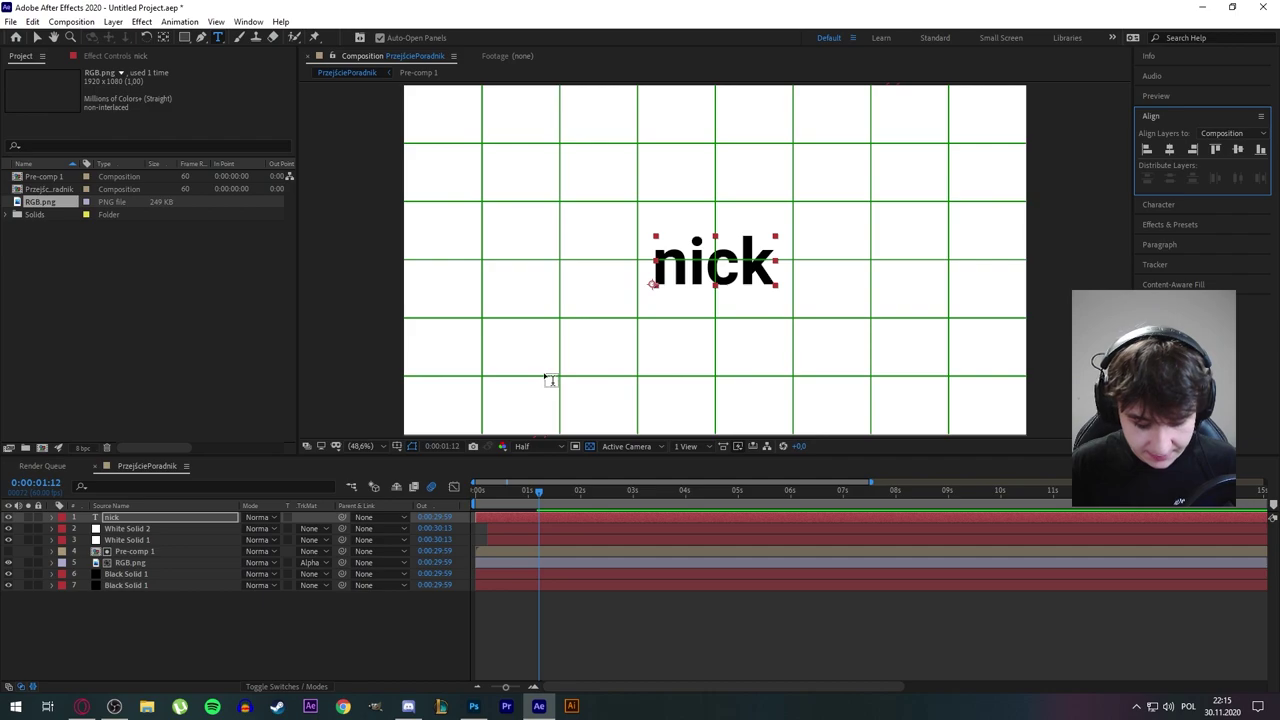
pyautogui.hotkey('ctrl', 'alt', 'Home')
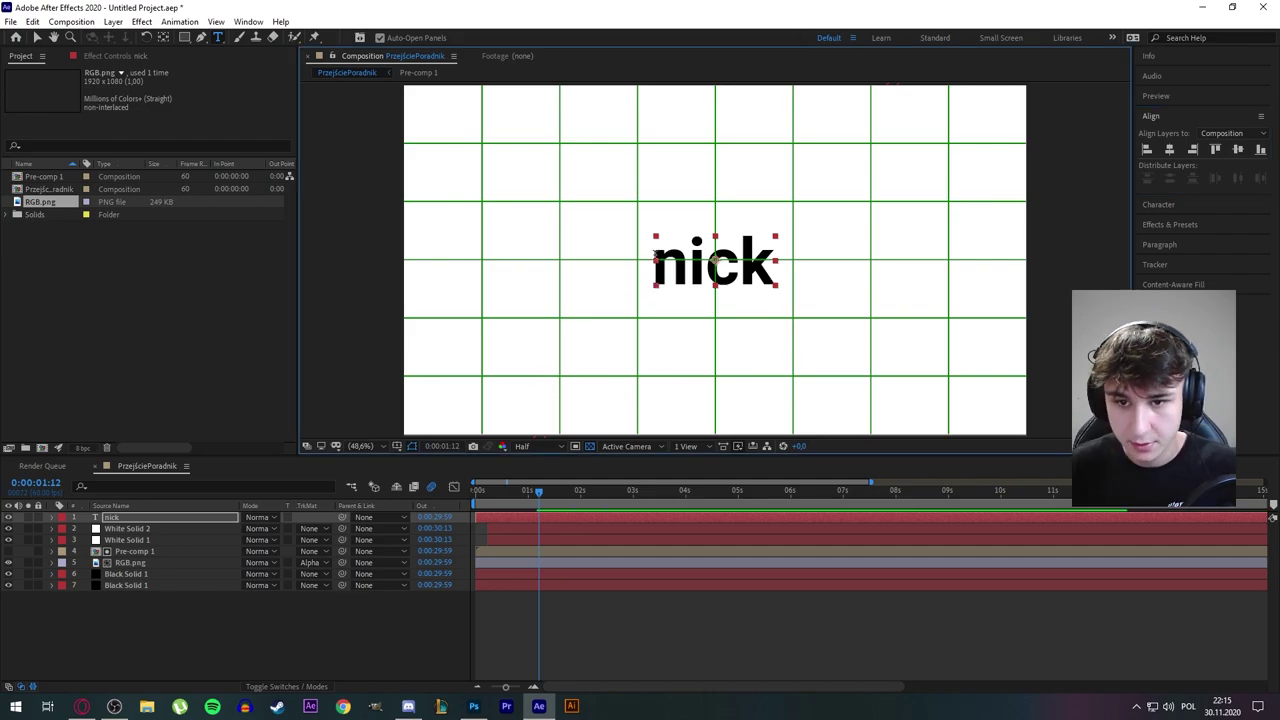
pyautogui.scroll(5, 717, 272)
pyautogui.scroll(-2, 662, 282)
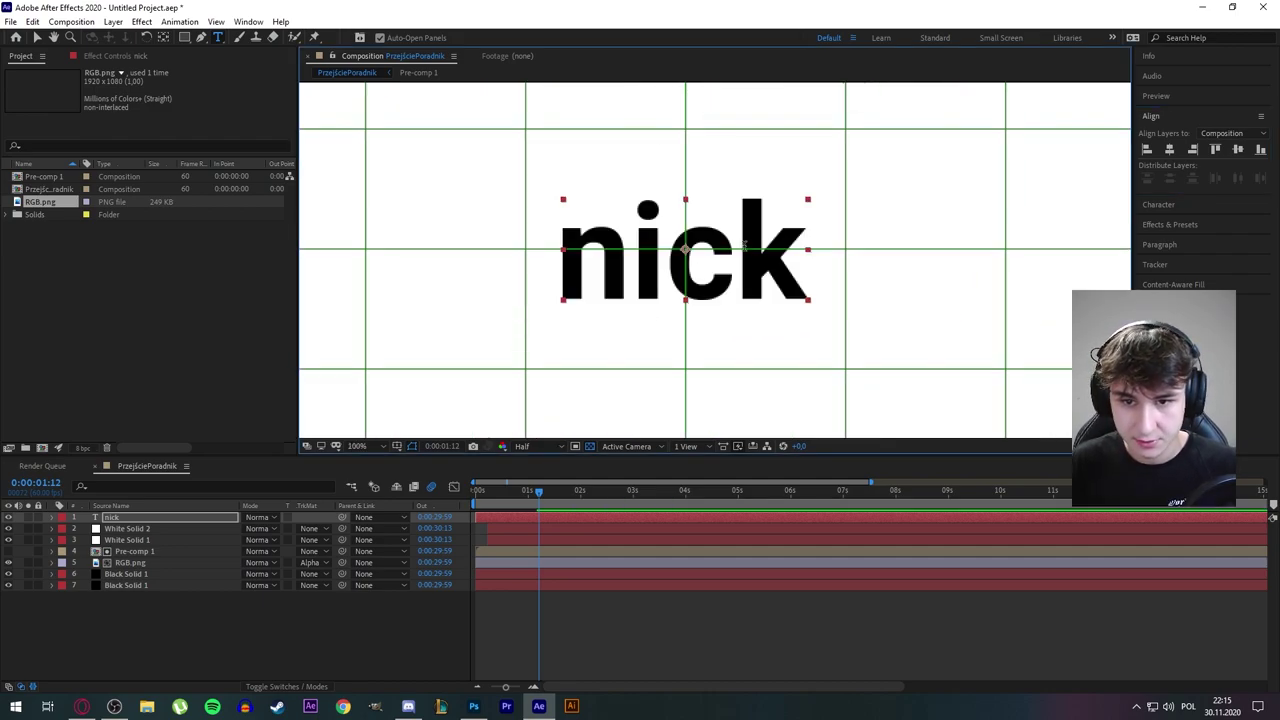
pyautogui.scroll(-1, 595, 339)
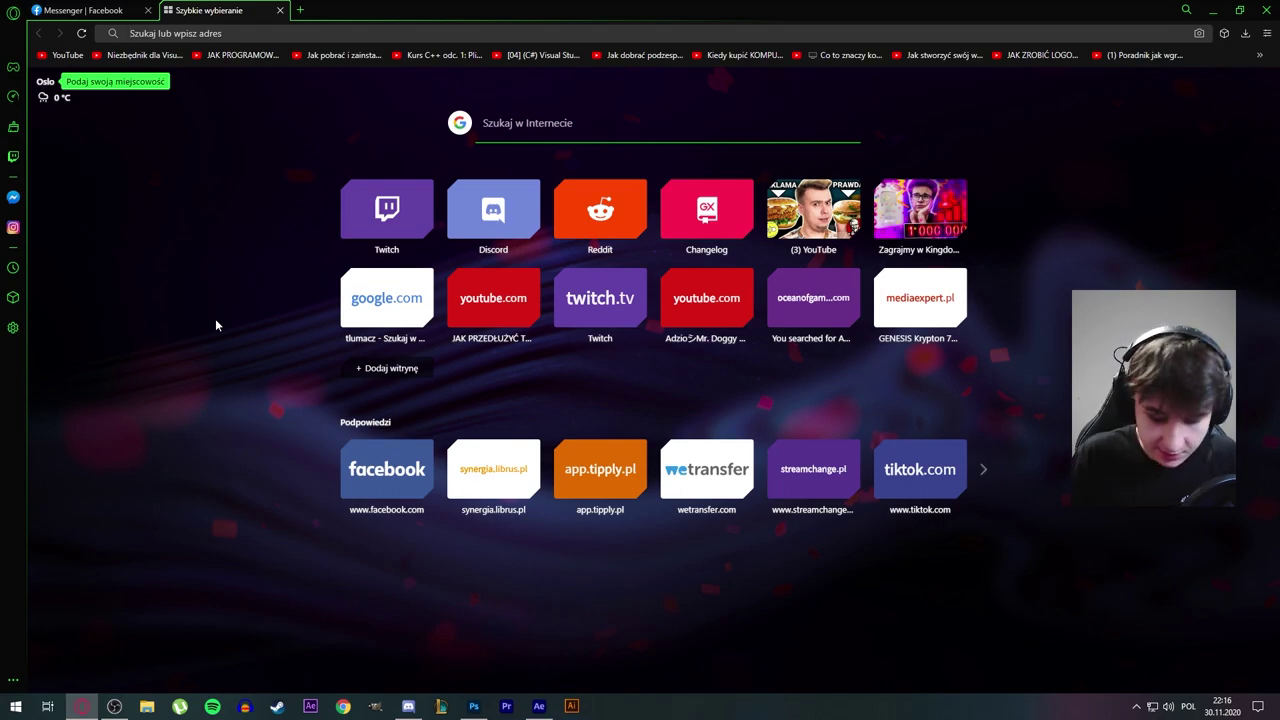
# In the web browser, search for "animation composer 3" and open the plugin's page on the Mister Horse site
pyautogui.hotkey('ctrl', 'l')
pyautogui.write('anima')
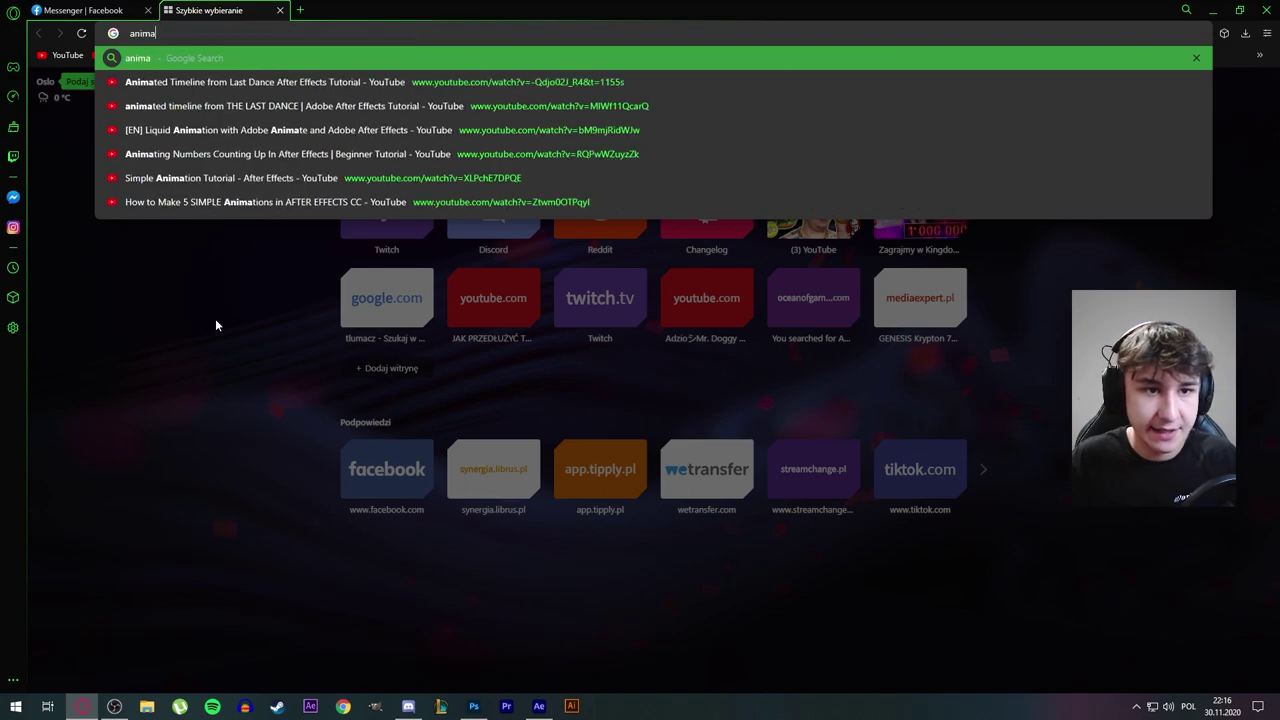
pyautogui.write('tion composer 3')
pyautogui.press('Return')
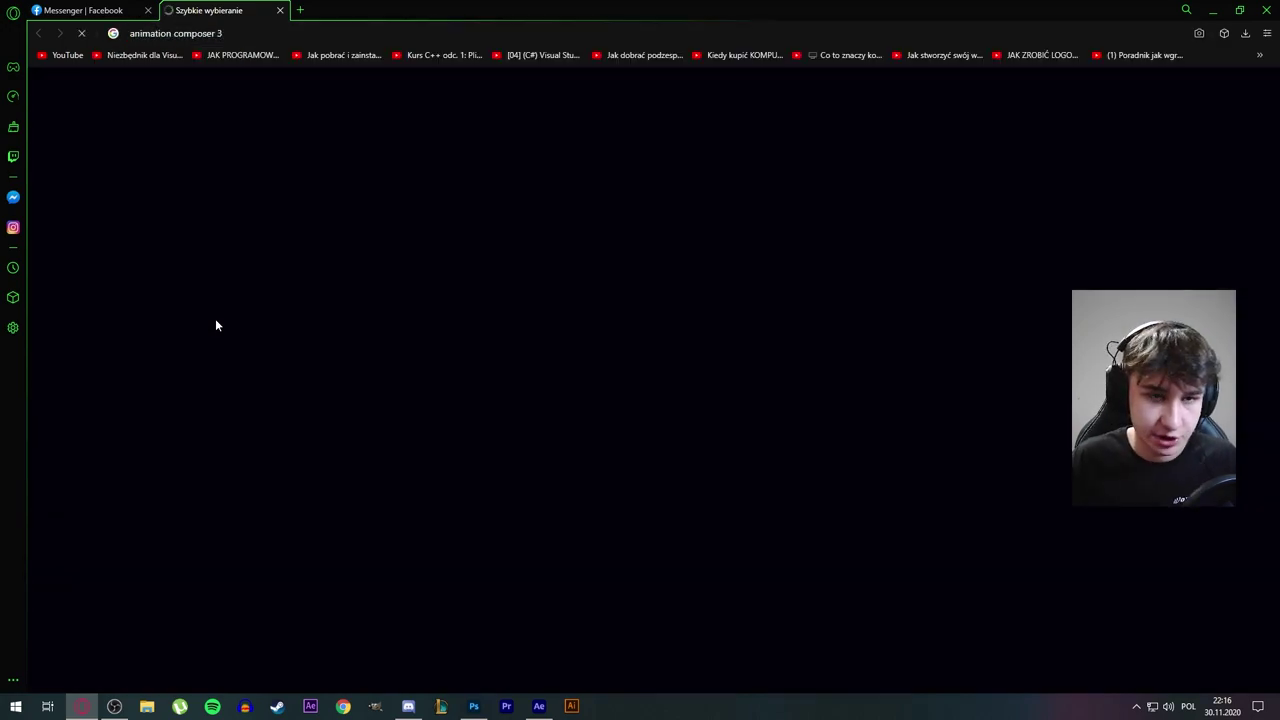
pyautogui.click(177, 207)
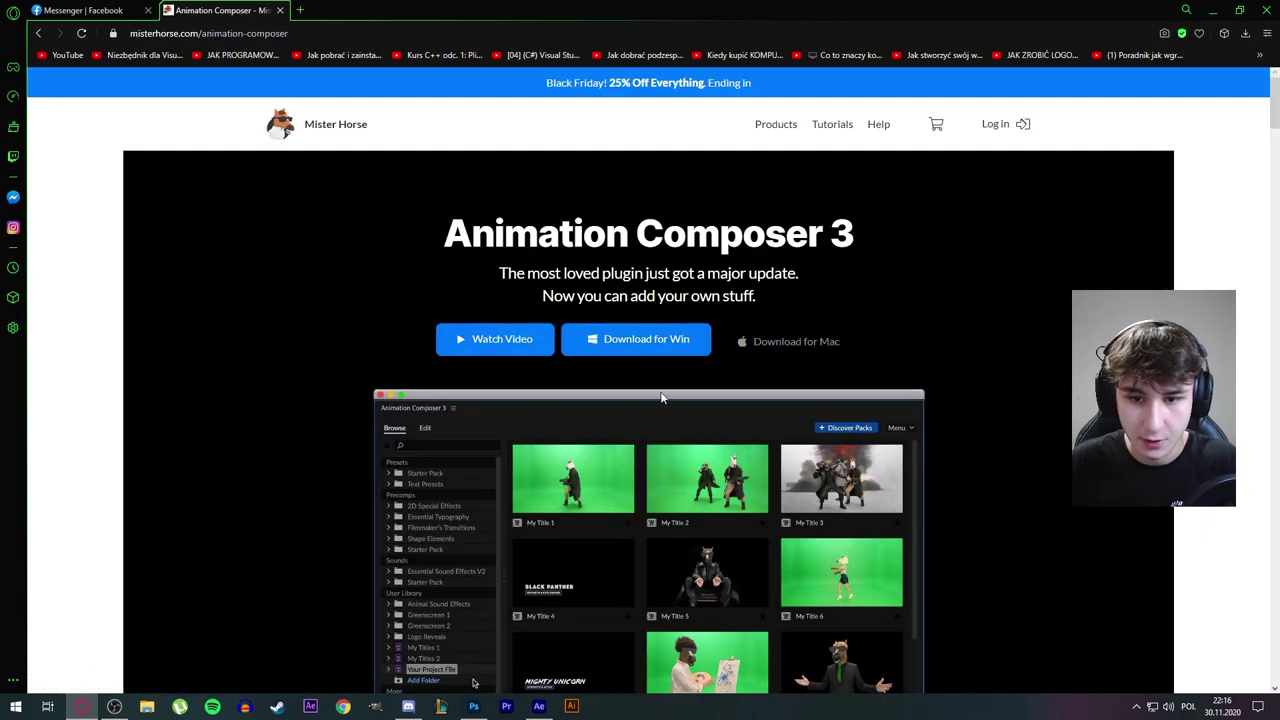
# Examine the Animation Composer 3 page for its presets, transitions, sound effects, social media items and Pro version details
pyautogui.scroll(-10, 631, 410)
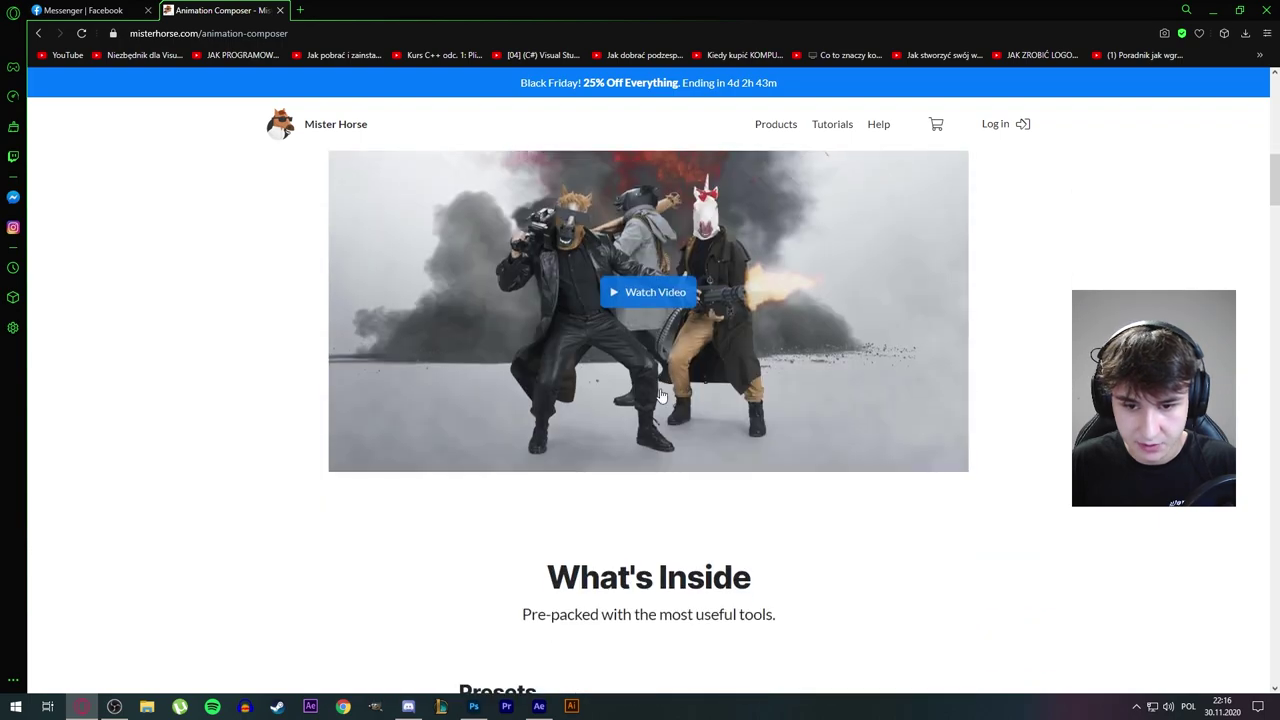
pyautogui.scroll(-8, 660, 396)
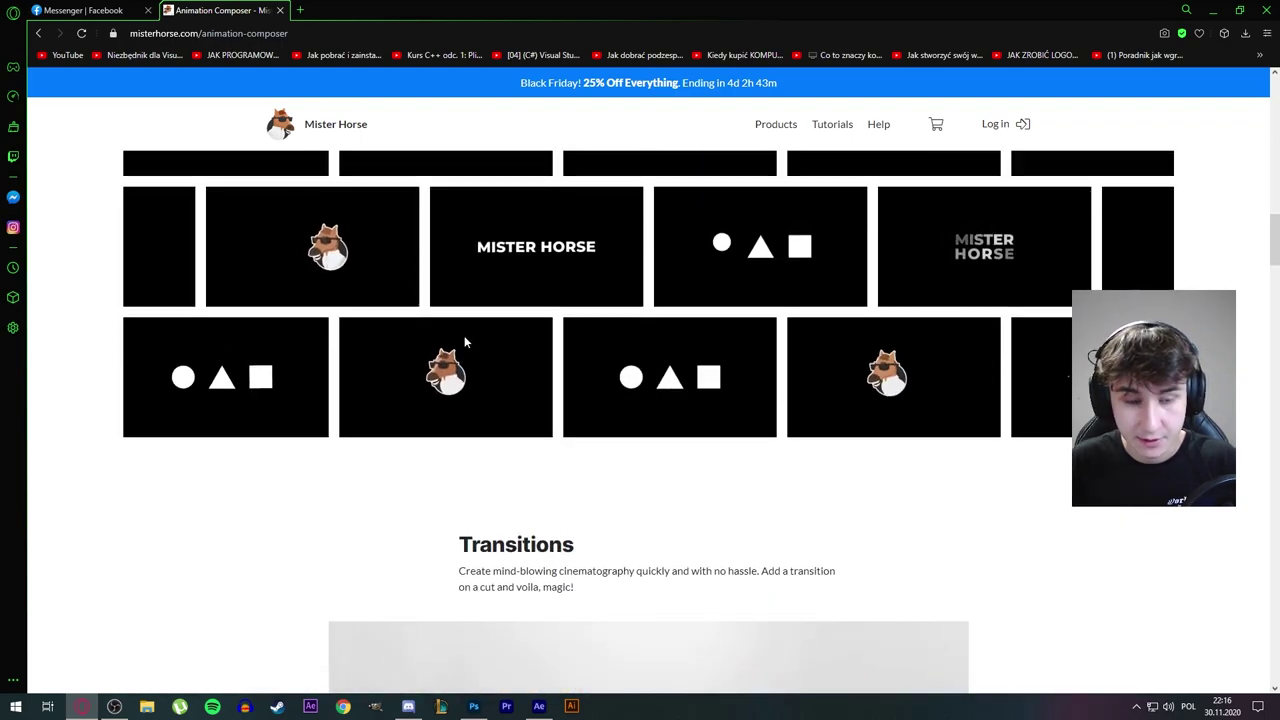
pyautogui.scroll(-3, 466, 336)
pyautogui.scroll(-3, 470, 325)
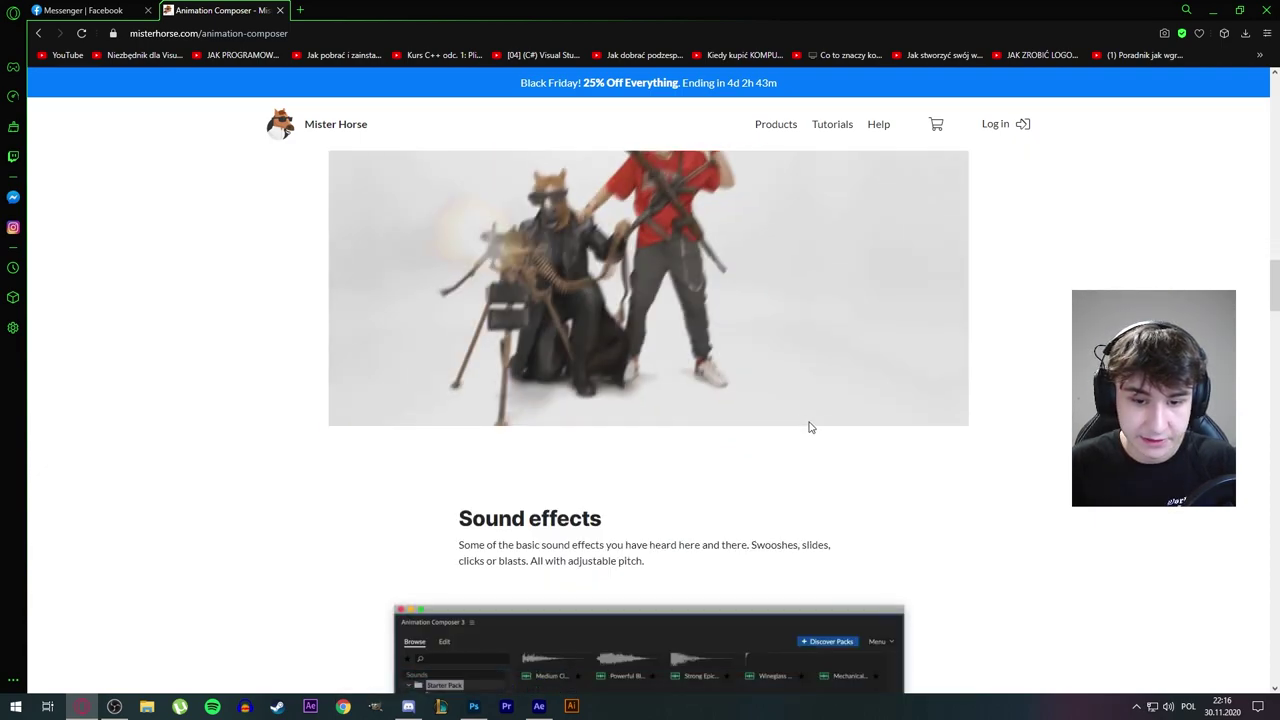
pyautogui.scroll(-3, 477, 339)
pyautogui.scroll(-9, 634, 382)
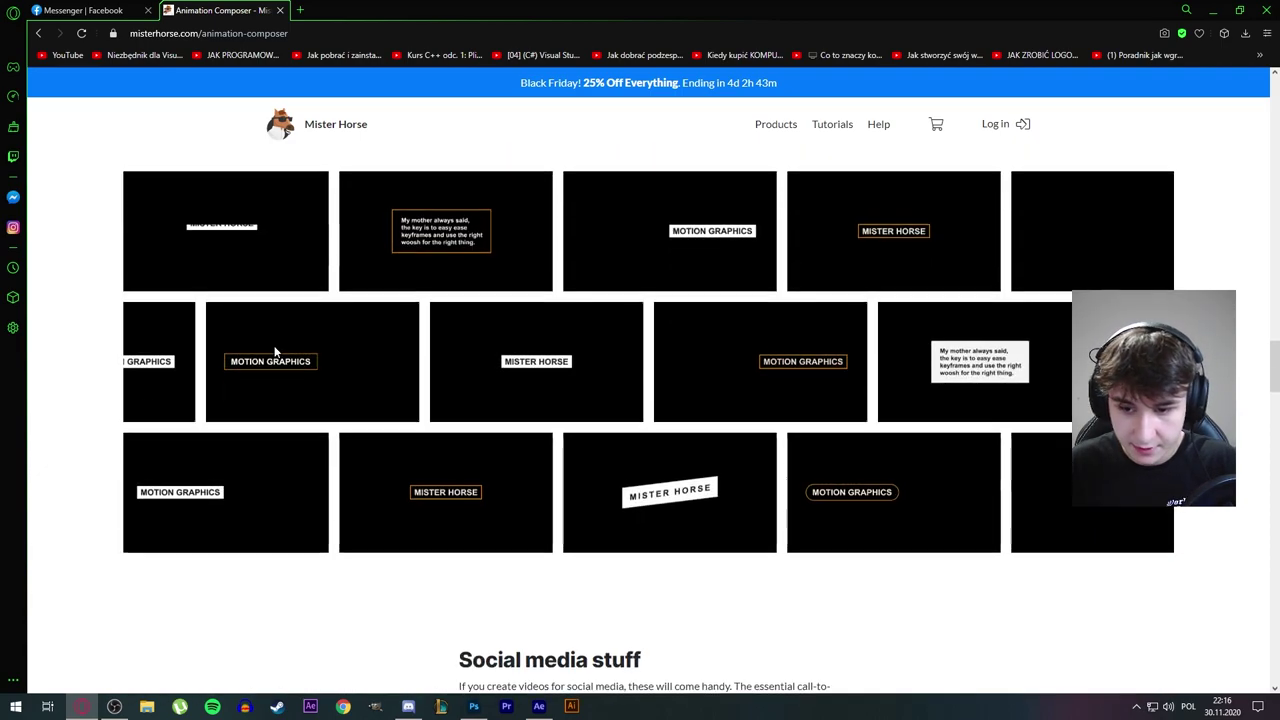
pyautogui.scroll(-5, 741, 434)
pyautogui.scroll(-10, 374, 355)
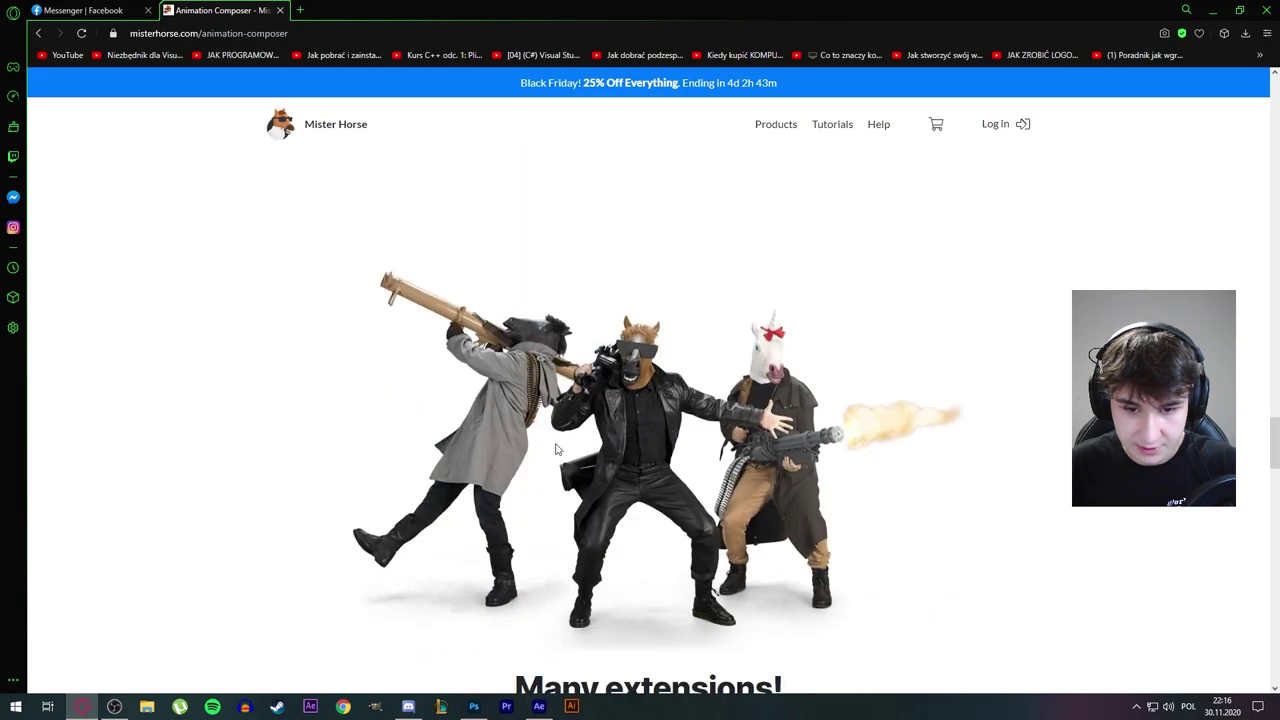
pyautogui.scroll(-10, 550, 460)
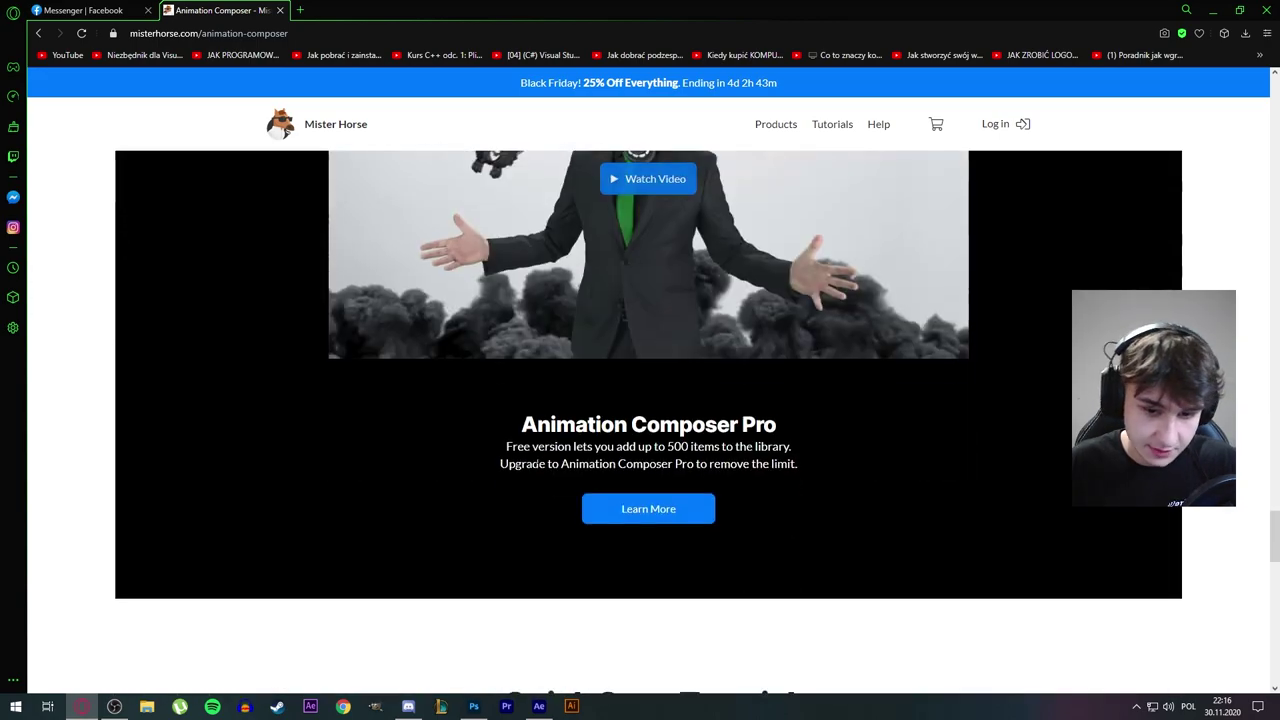
pyautogui.scroll(12, 475, 395)
pyautogui.scroll(10, 479, 395)
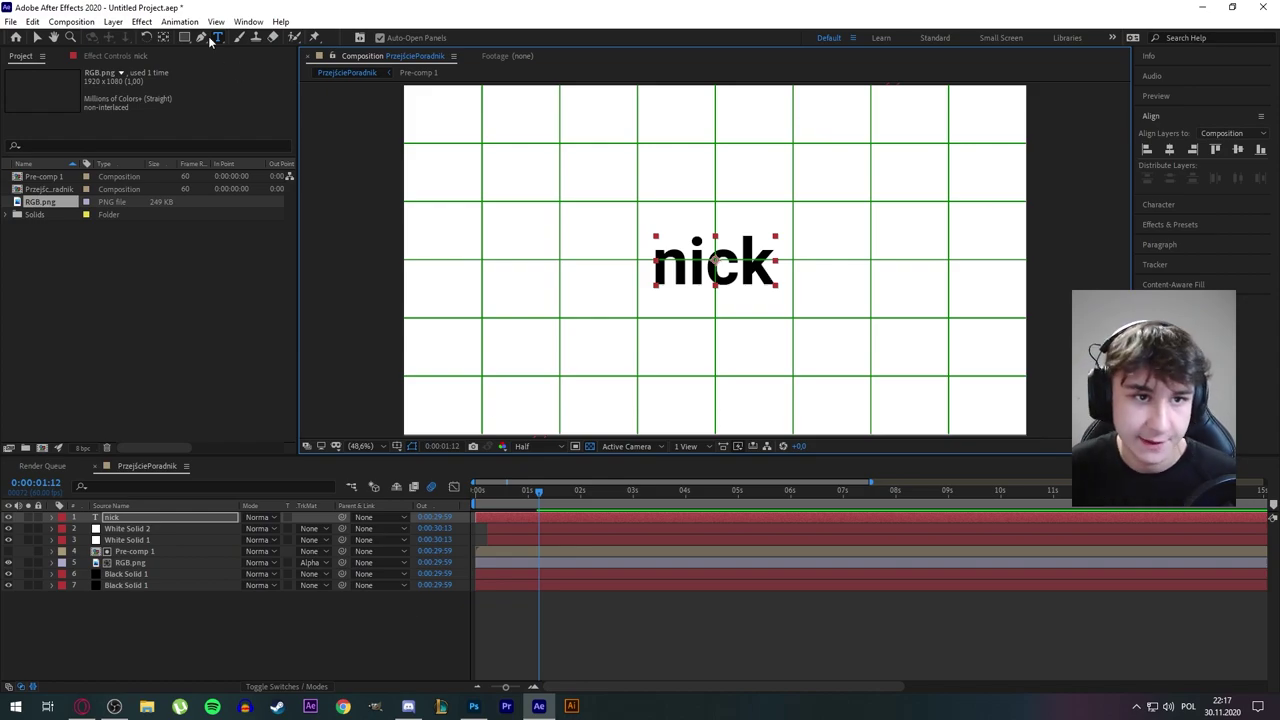
# Back in After Effects, open Animation Composer 3 in view over the composition and start reviewing and installing its updates
pyautogui.click(240, 22)
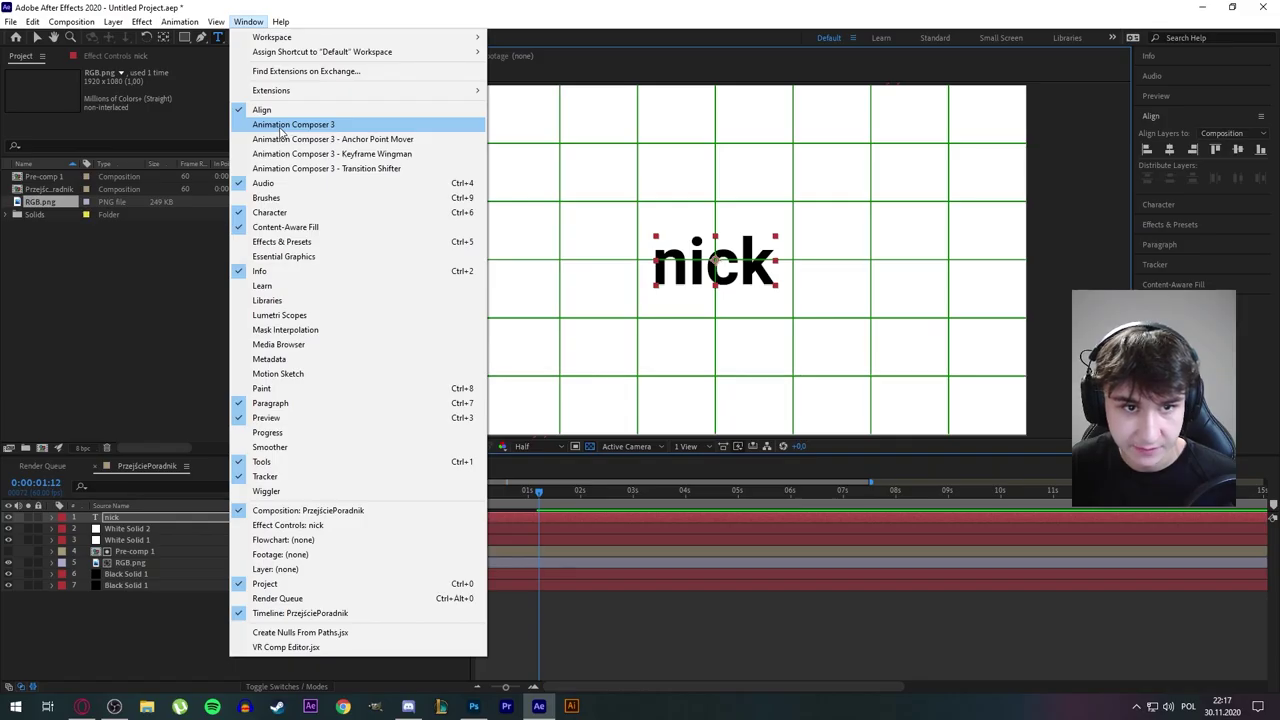
pyautogui.click(283, 126)
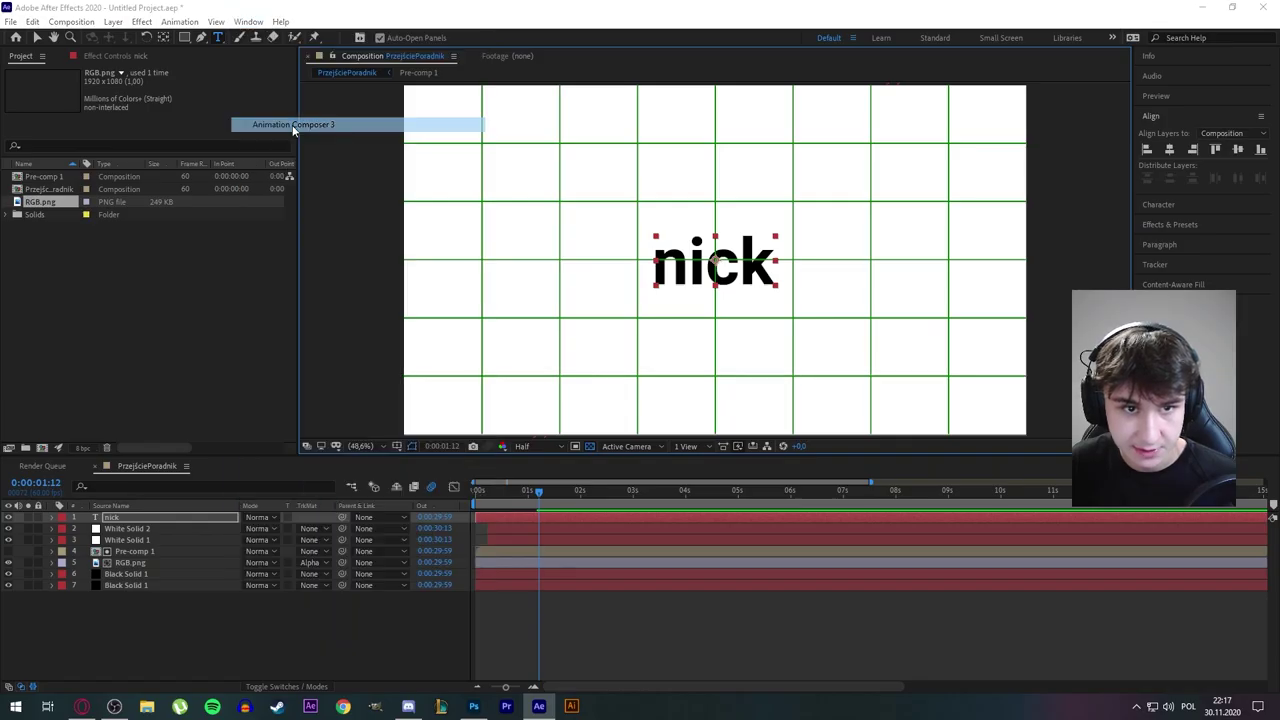
pyautogui.moveTo(1279, 85); pyautogui.dragTo(674, 157)
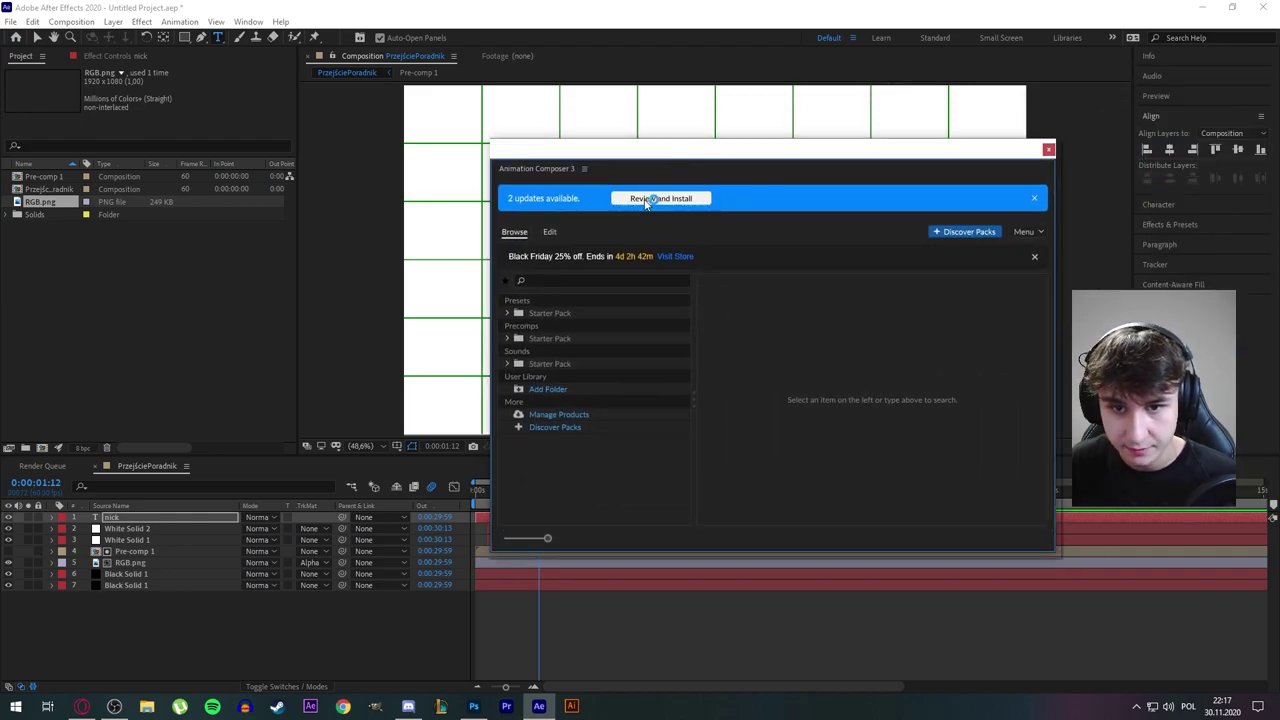
pyautogui.click(647, 199)
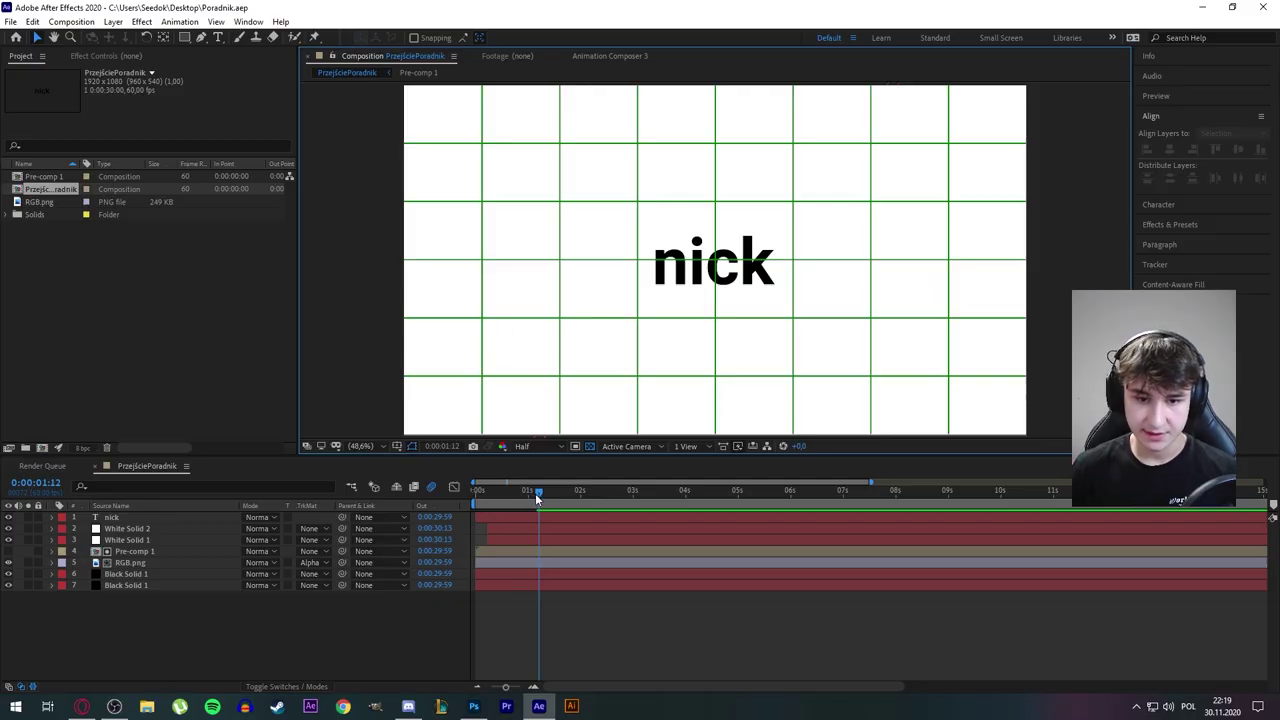
# Preview the transition with the nick text from the start and reopen Animation Composer 3
pyautogui.moveTo(536, 499); pyautogui.dragTo(475, 499)
pyautogui.press('space')
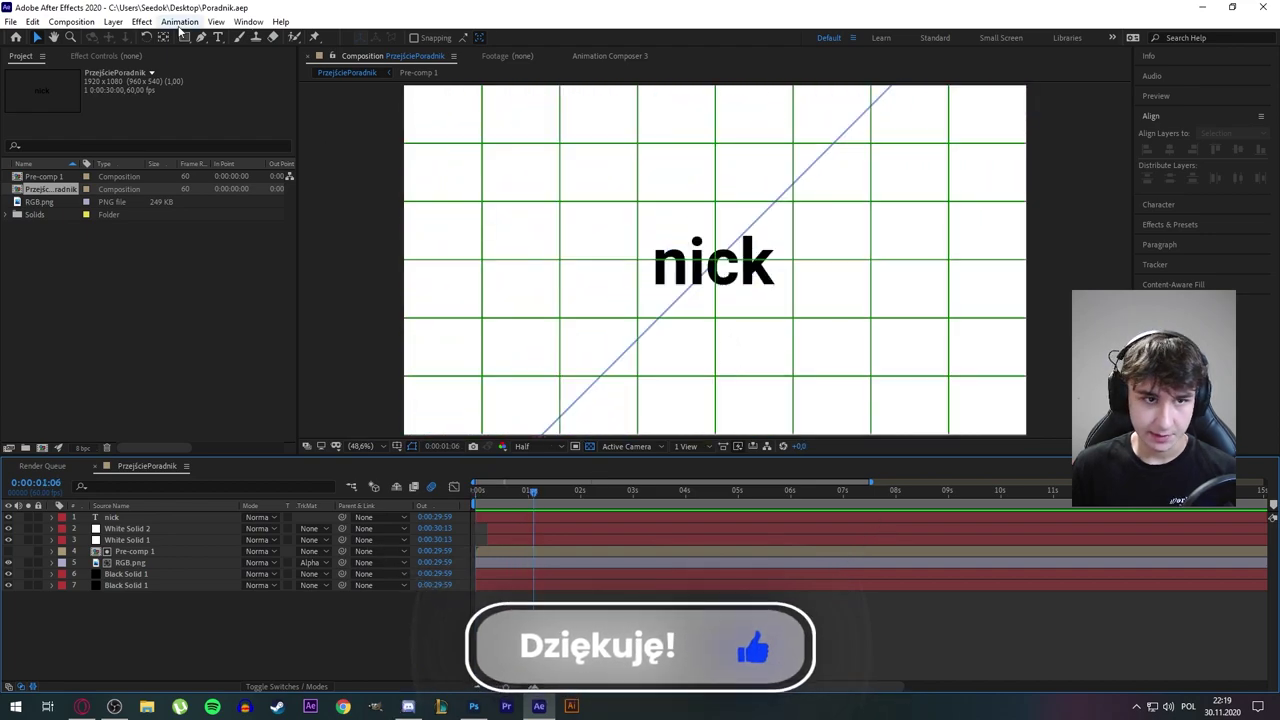
pyautogui.click(248, 21)
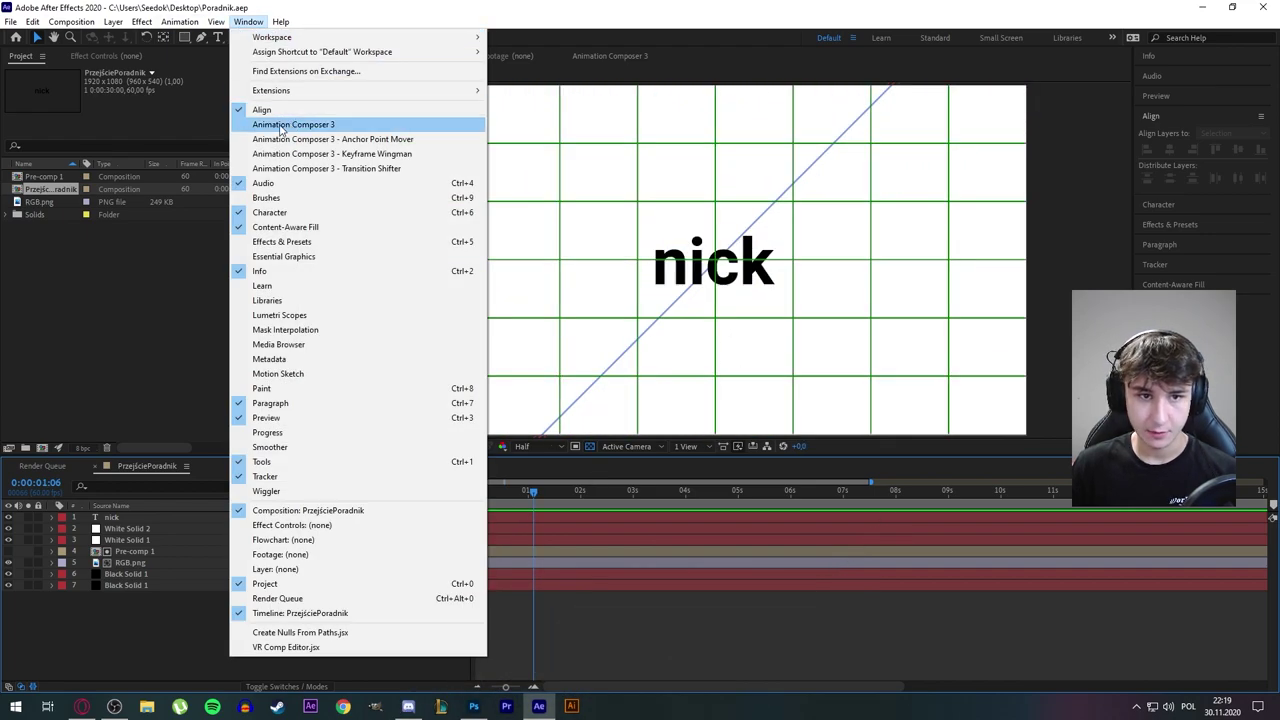
pyautogui.click(292, 125)
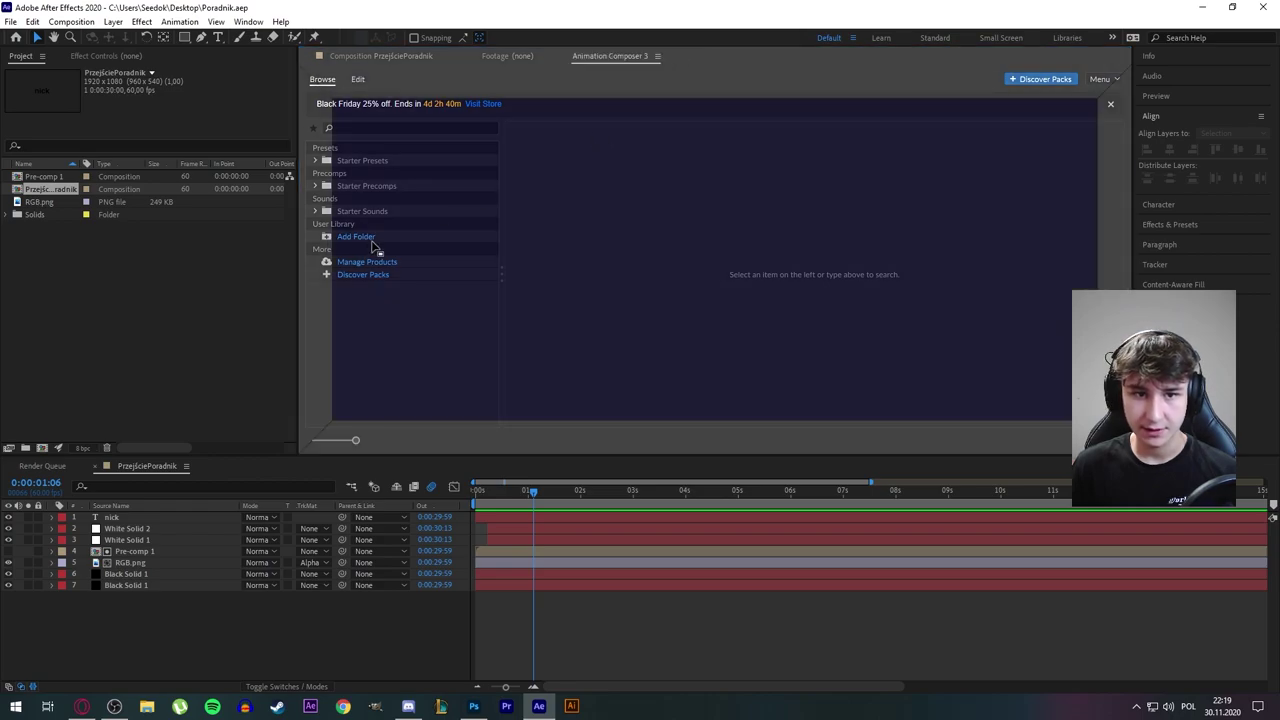
# Undock Animation Composer 3 as a floating window, show its Starter Presets for browsing, and enlarge the window
pyautogui.moveTo(372, 242); pyautogui.dragTo(1279, 563)
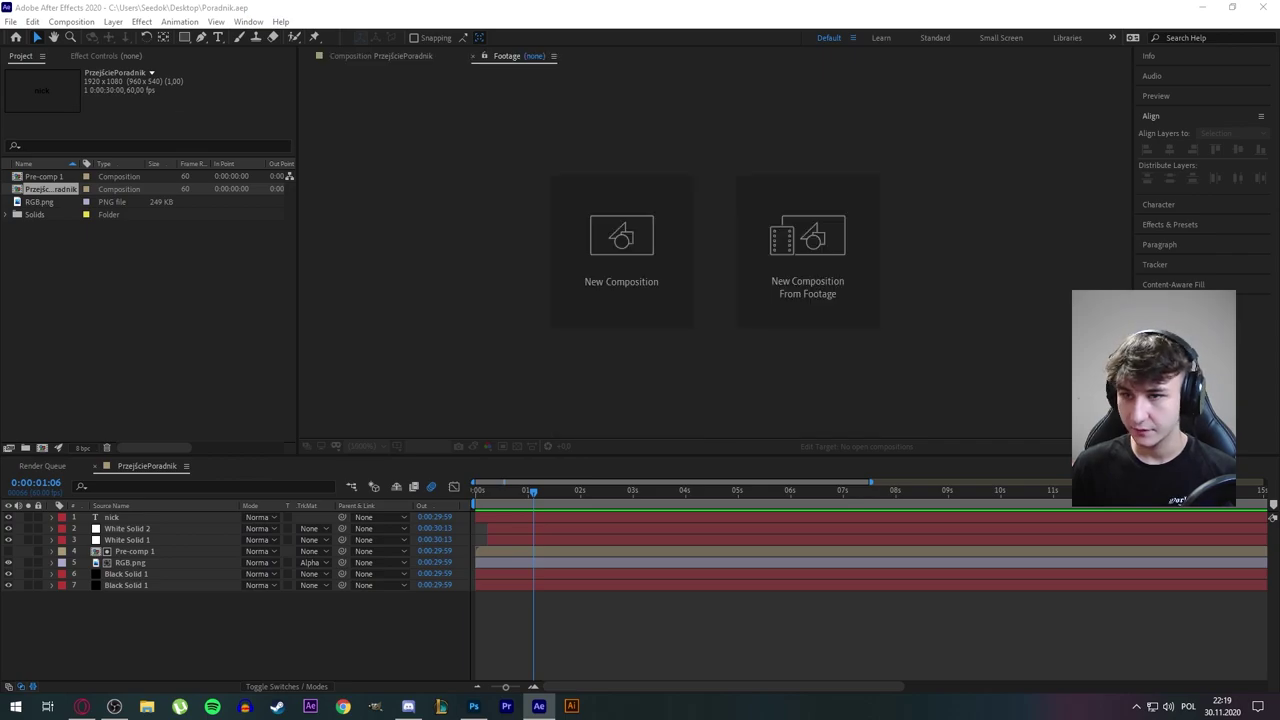
pyautogui.moveTo(635, 189); pyautogui.dragTo(609, 127)
pyautogui.click(580, 165)
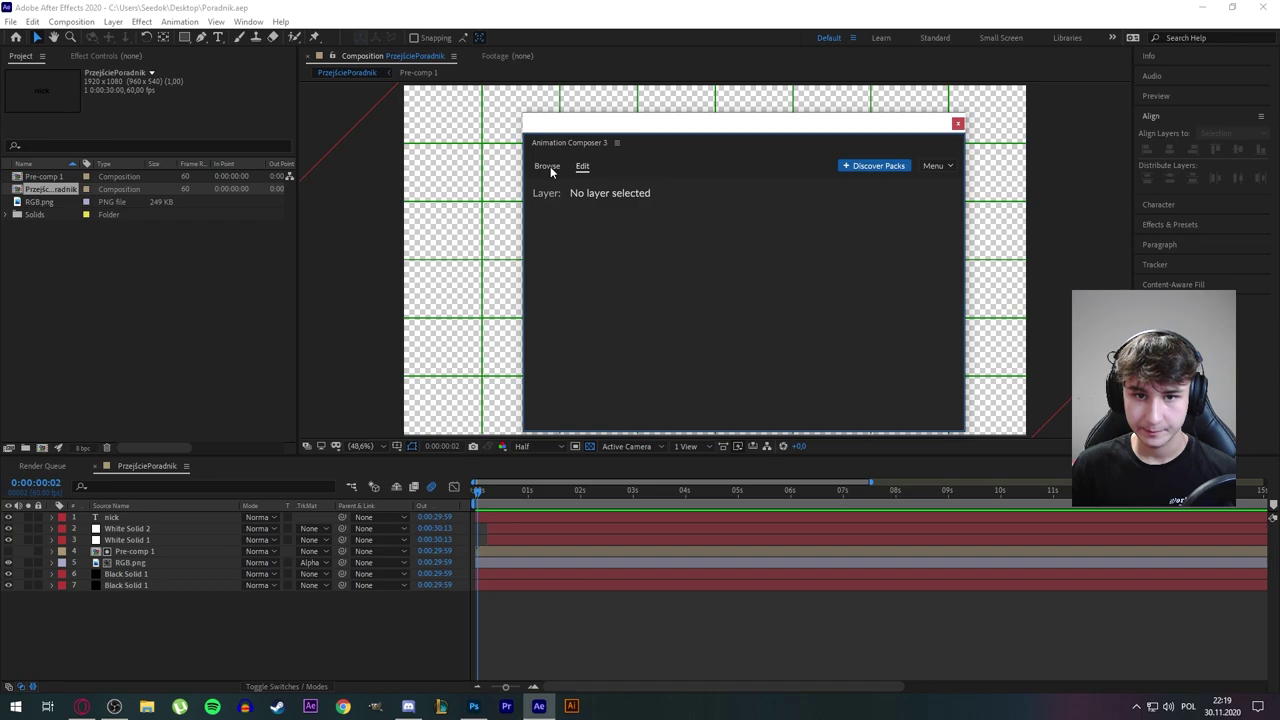
pyautogui.click(548, 166)
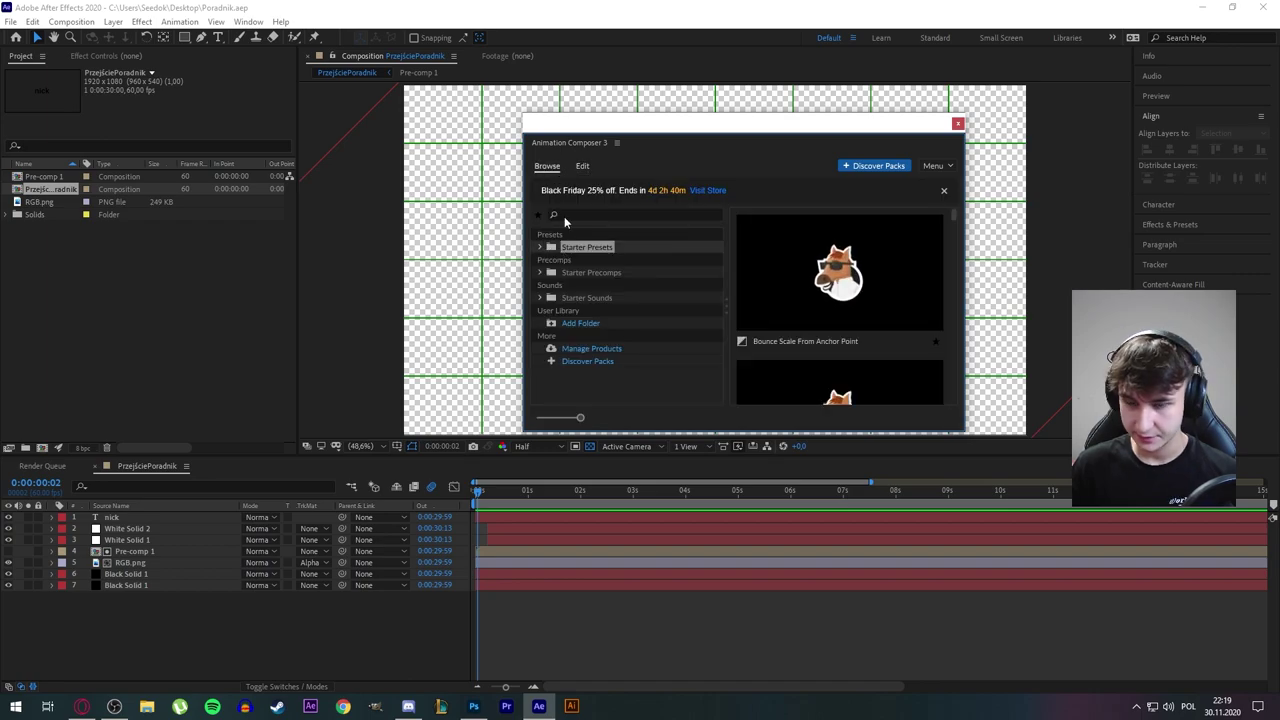
pyautogui.moveTo(964, 434); pyautogui.dragTo(1081, 545)
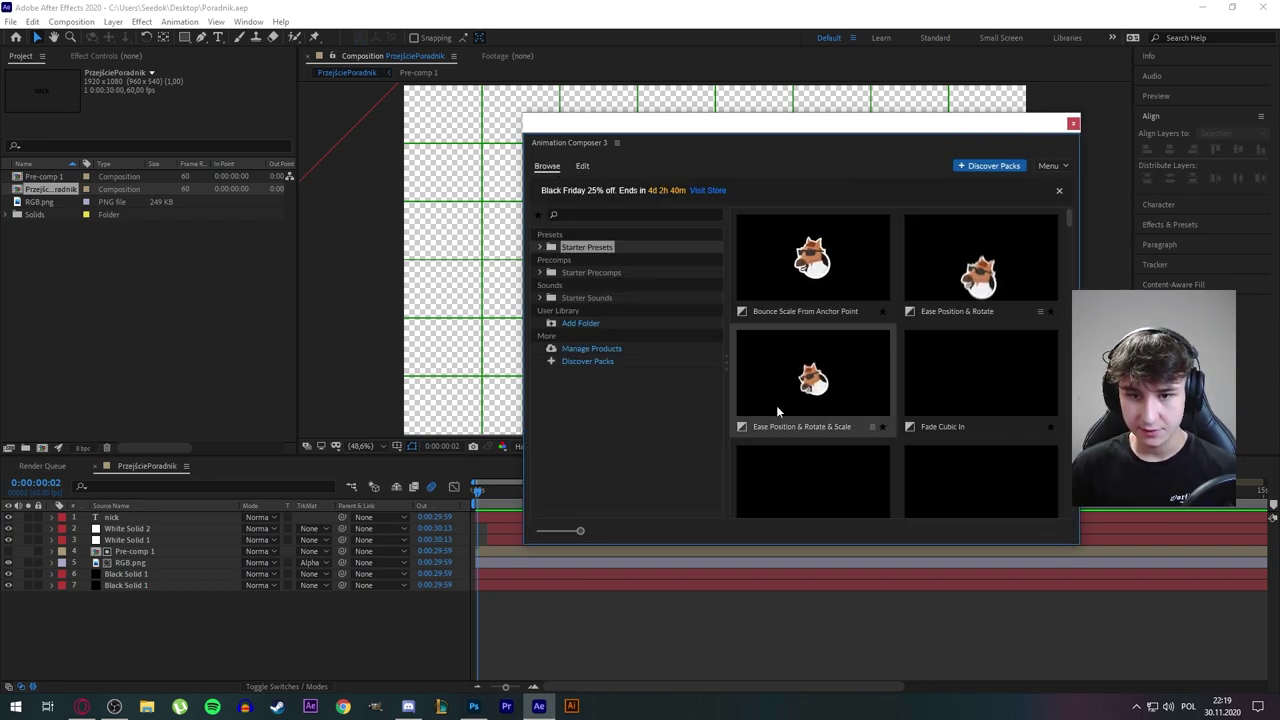
# Shift the nick text layer along the timeline so that it starts at about 0:00:01:01
pyautogui.moveTo(627, 127); pyautogui.dragTo(1279, 160)
pyautogui.moveTo(477, 505); pyautogui.dragTo(530, 493)
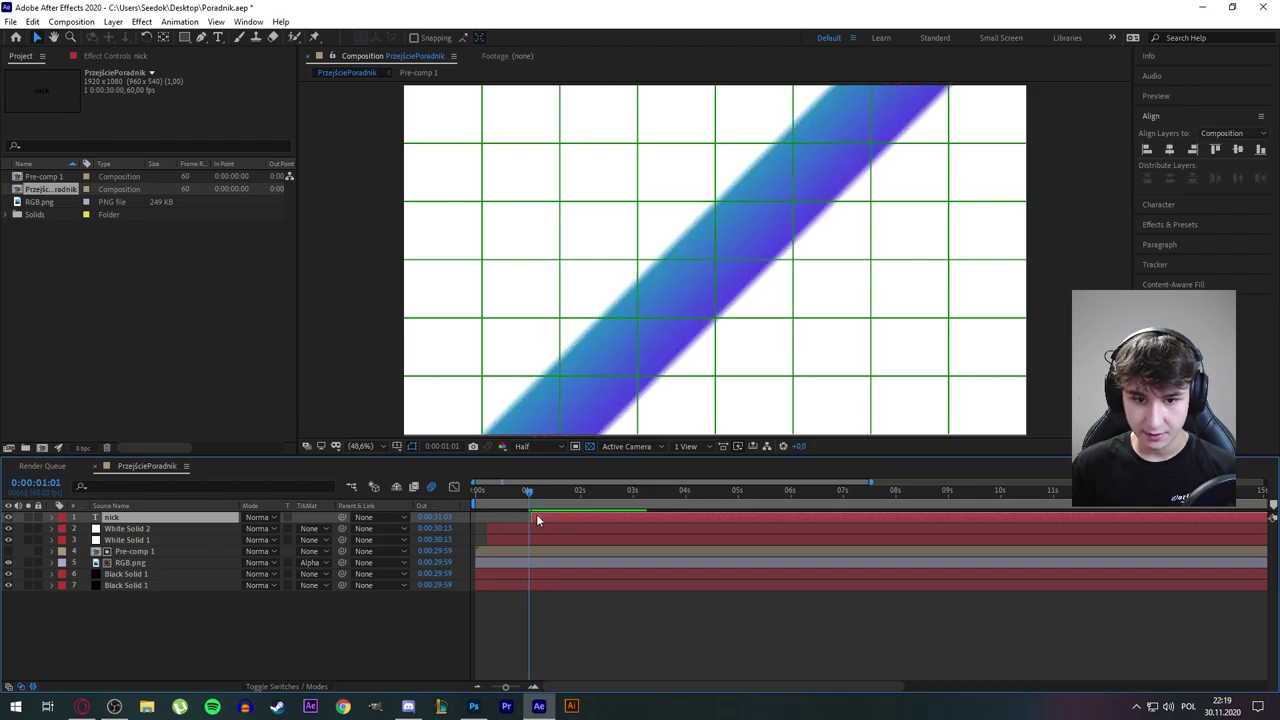
# Apply the Wiggly Position & Scale Characters preset from Transitions - Text Layer to the nick layer as an In animation
pyautogui.moveTo(650, 172); pyautogui.dragTo(584, 137)
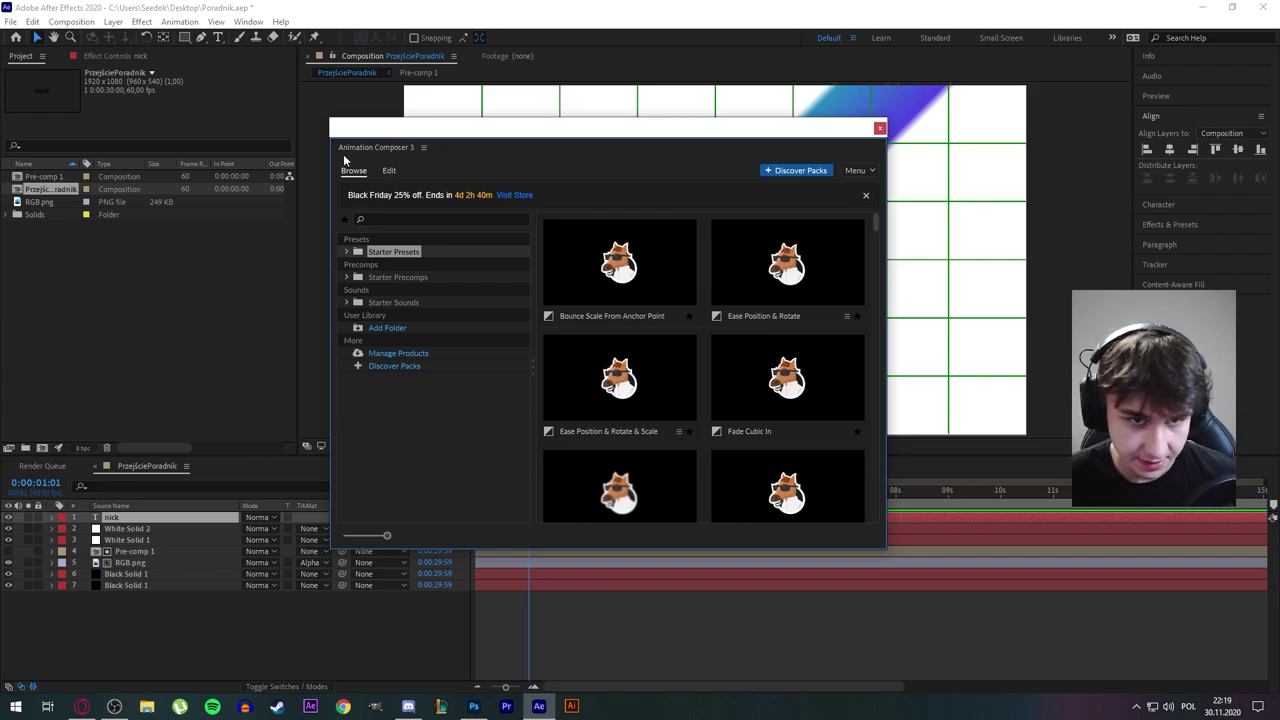
pyautogui.click(347, 251)
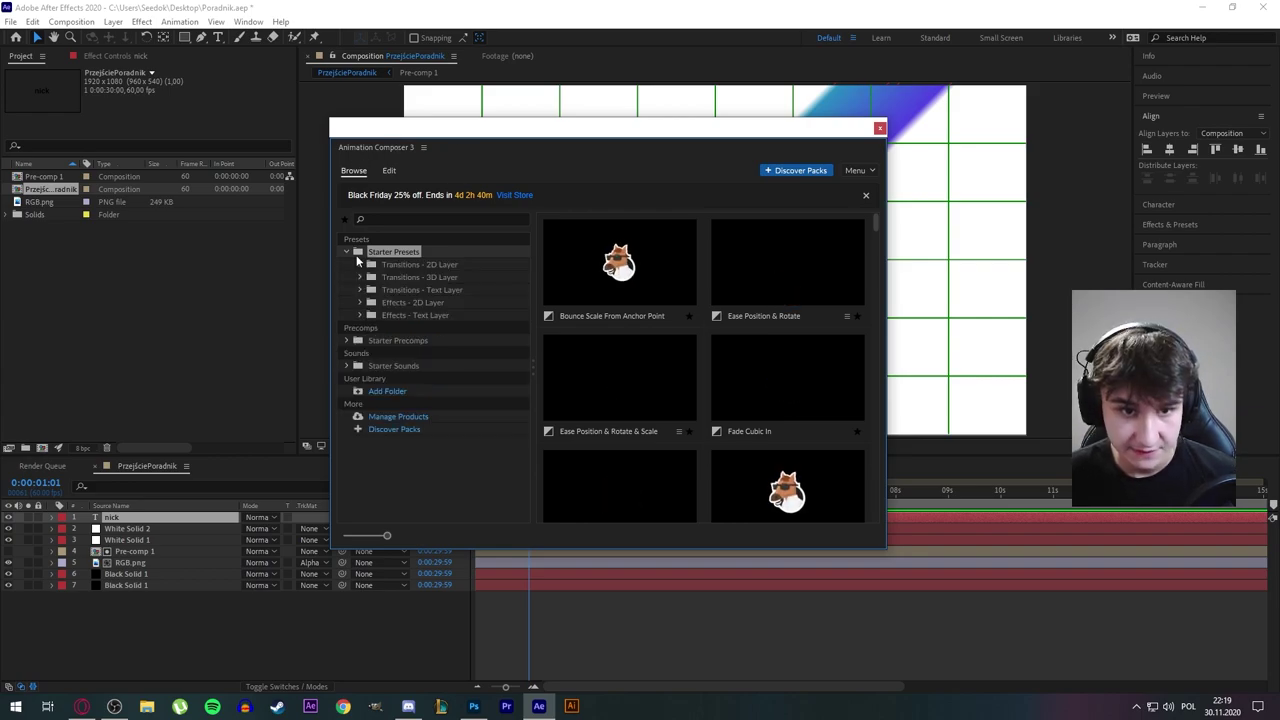
pyautogui.click(400, 290)
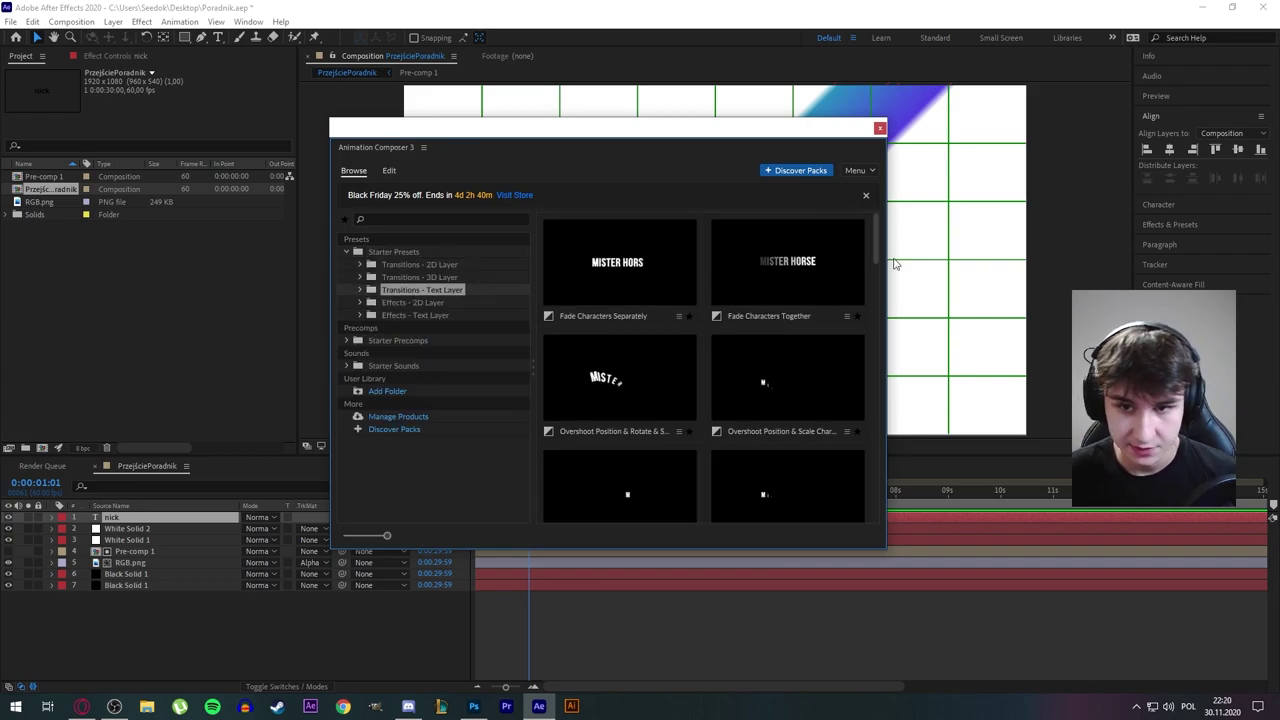
pyautogui.moveTo(879, 251); pyautogui.dragTo(876, 270)
pyautogui.scroll(-2, 742, 421)
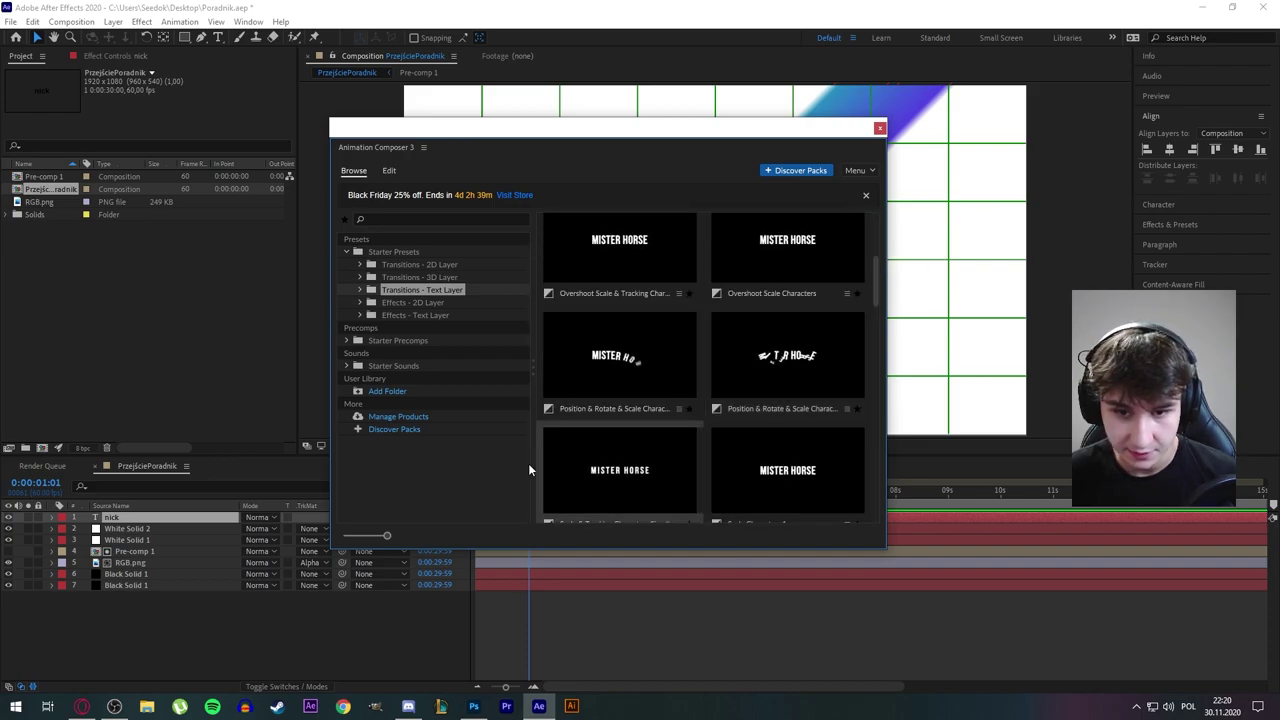
pyautogui.scroll(-2, 730, 402)
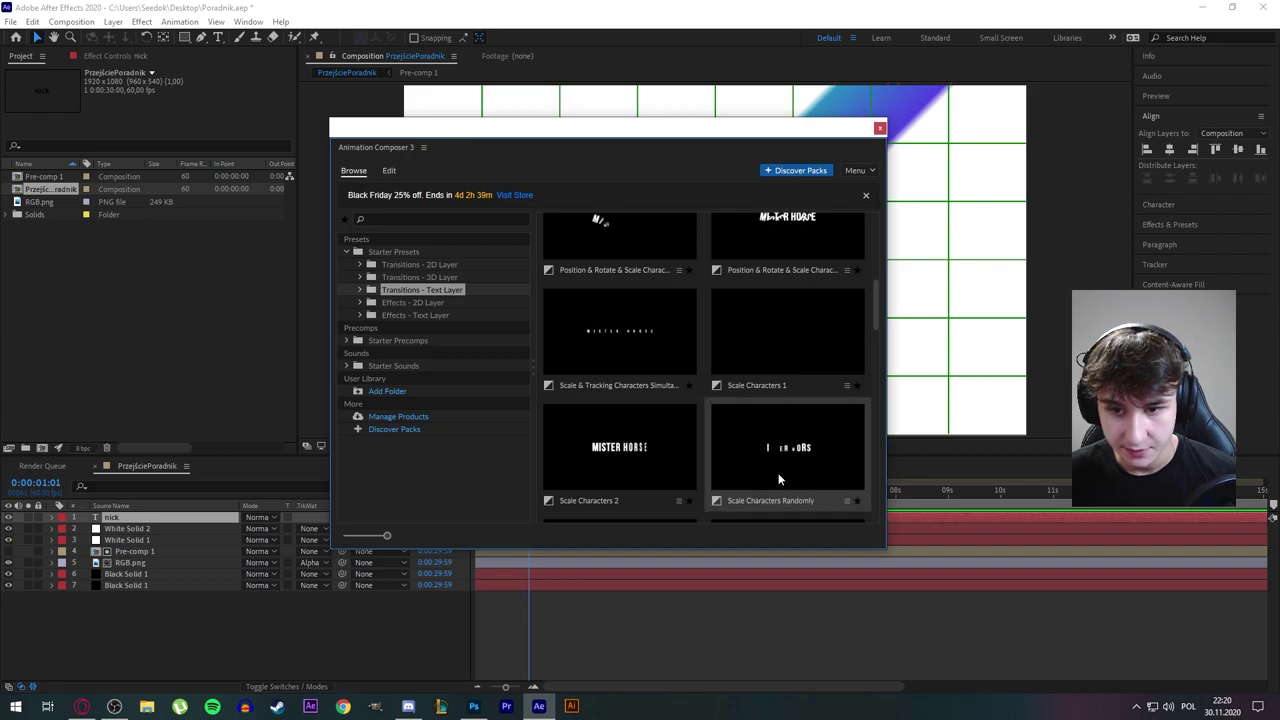
pyautogui.scroll(-2, 581, 442)
pyautogui.click(626, 434)
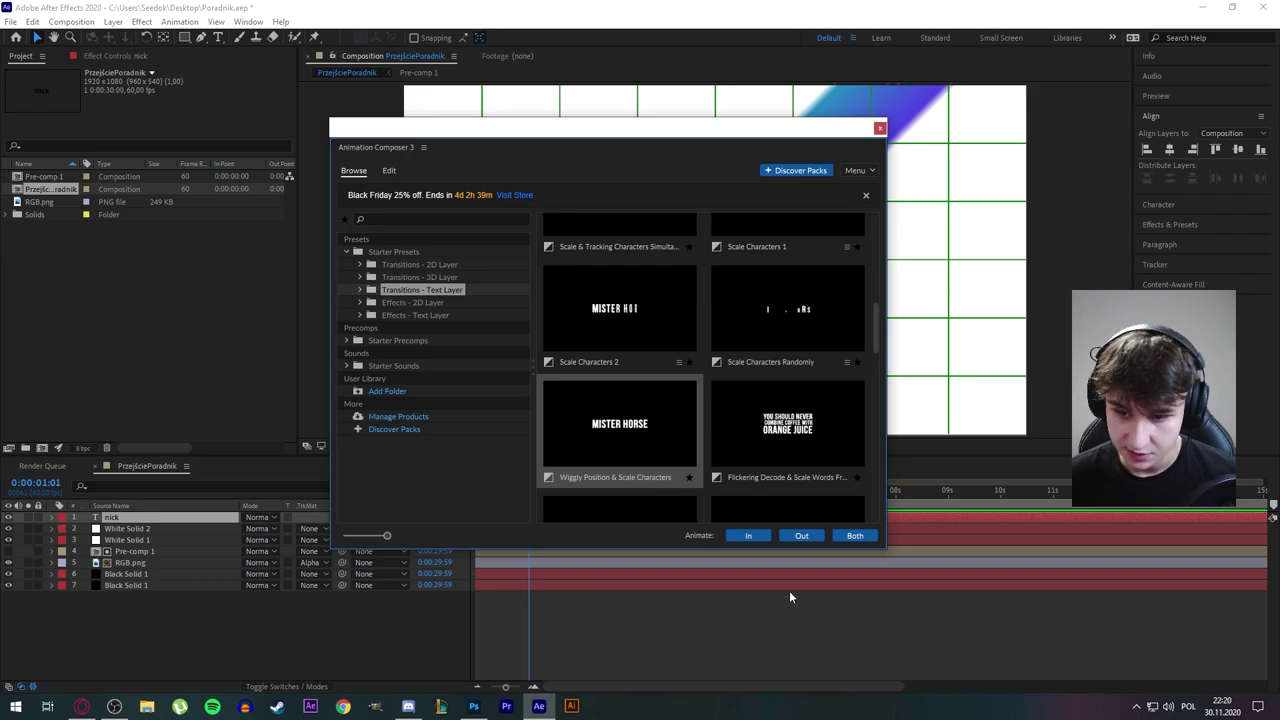
pyautogui.click(748, 536)
# Clear Animation Composer 3 from the composition view and preview the nick text's entrance from the start
pyautogui.moveTo(445, 141); pyautogui.dragTo(526, 140)
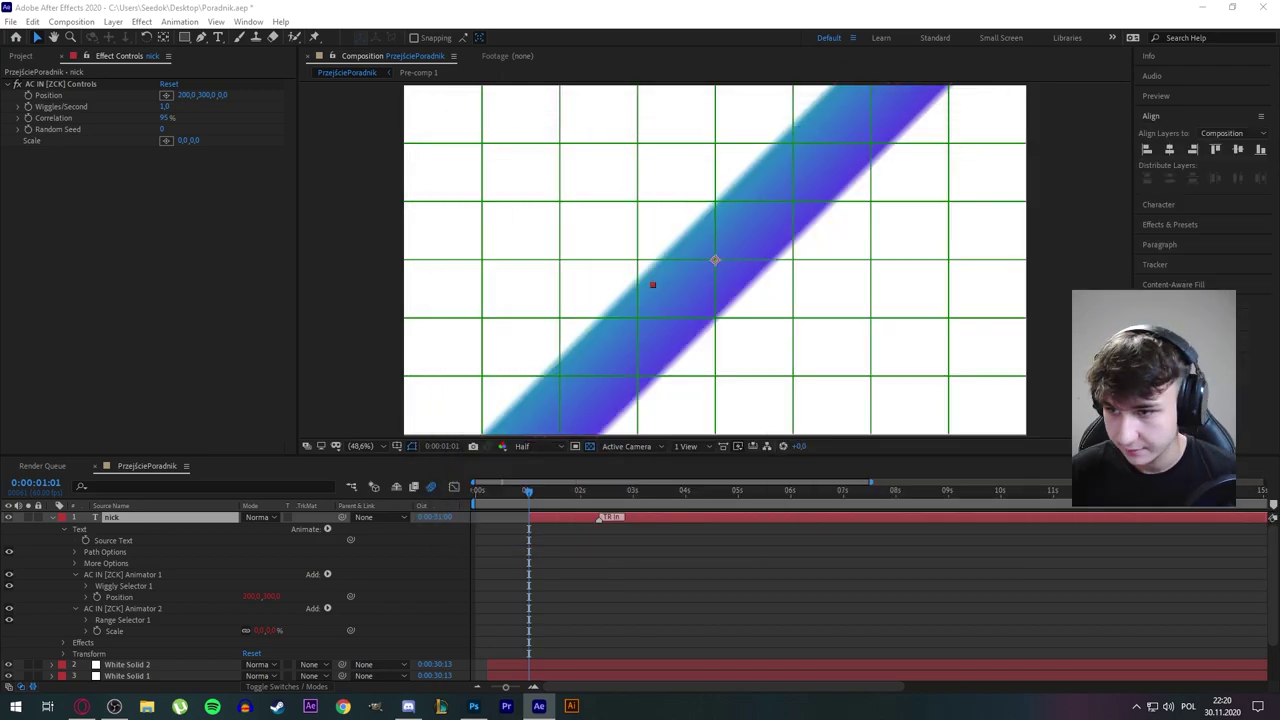
pyautogui.moveTo(532, 491); pyautogui.dragTo(475, 494)
pyautogui.press('space')
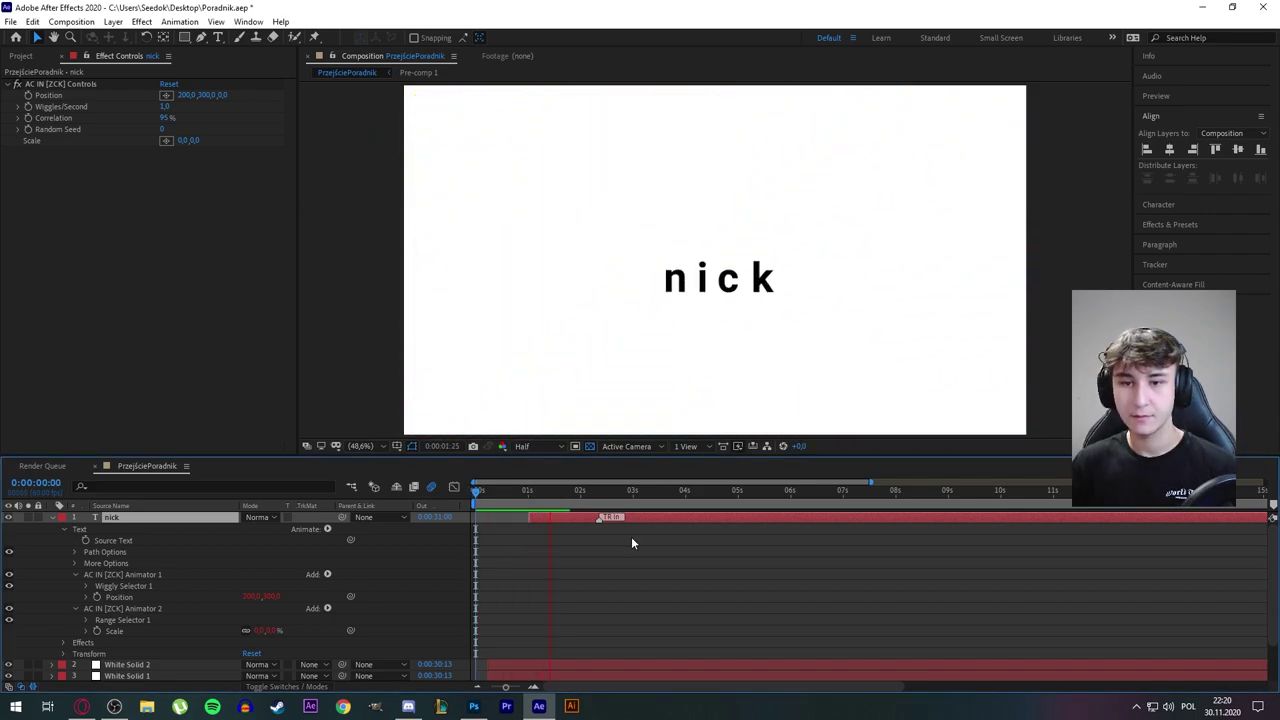
# Set the Wiggles/Second of the nick layer's In preset to 24
pyautogui.moveTo(608, 496); pyautogui.dragTo(537, 491)
pyautogui.moveTo(1279, 200); pyautogui.dragTo(147, 179)
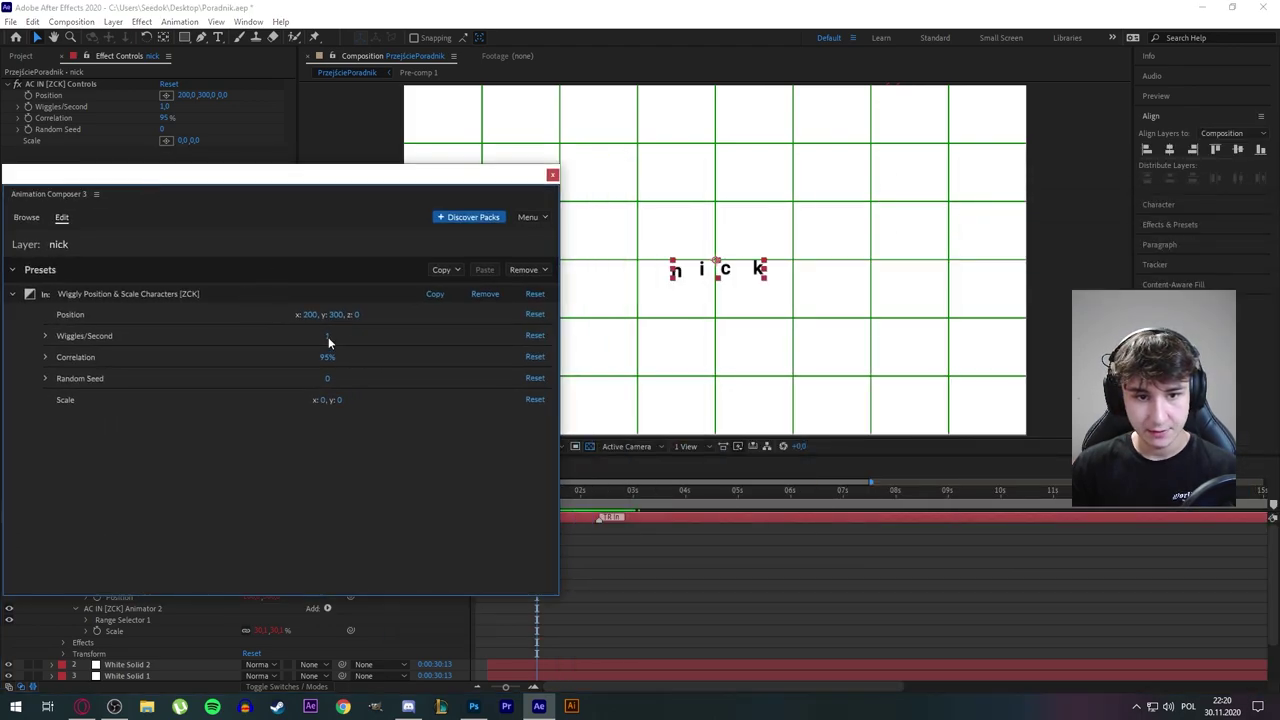
pyautogui.moveTo(352, 341); pyautogui.dragTo(370, 341)
# Preview the faster wiggle on the nick text, replaying it from around 0:00:00:56
pyautogui.moveTo(378, 174); pyautogui.dragTo(1279, 315)
pyautogui.click(480, 494)
pyautogui.press('space')
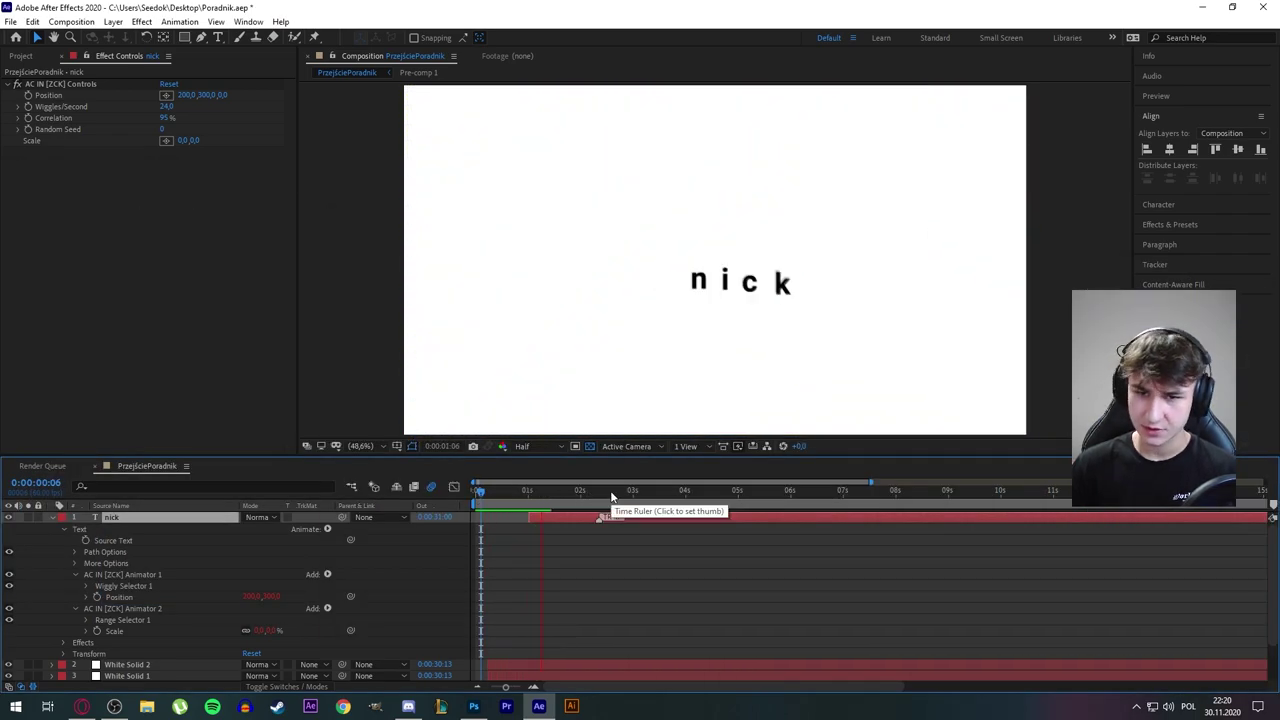
pyautogui.click(581, 495)
pyautogui.moveTo(583, 497); pyautogui.dragTo(527, 495)
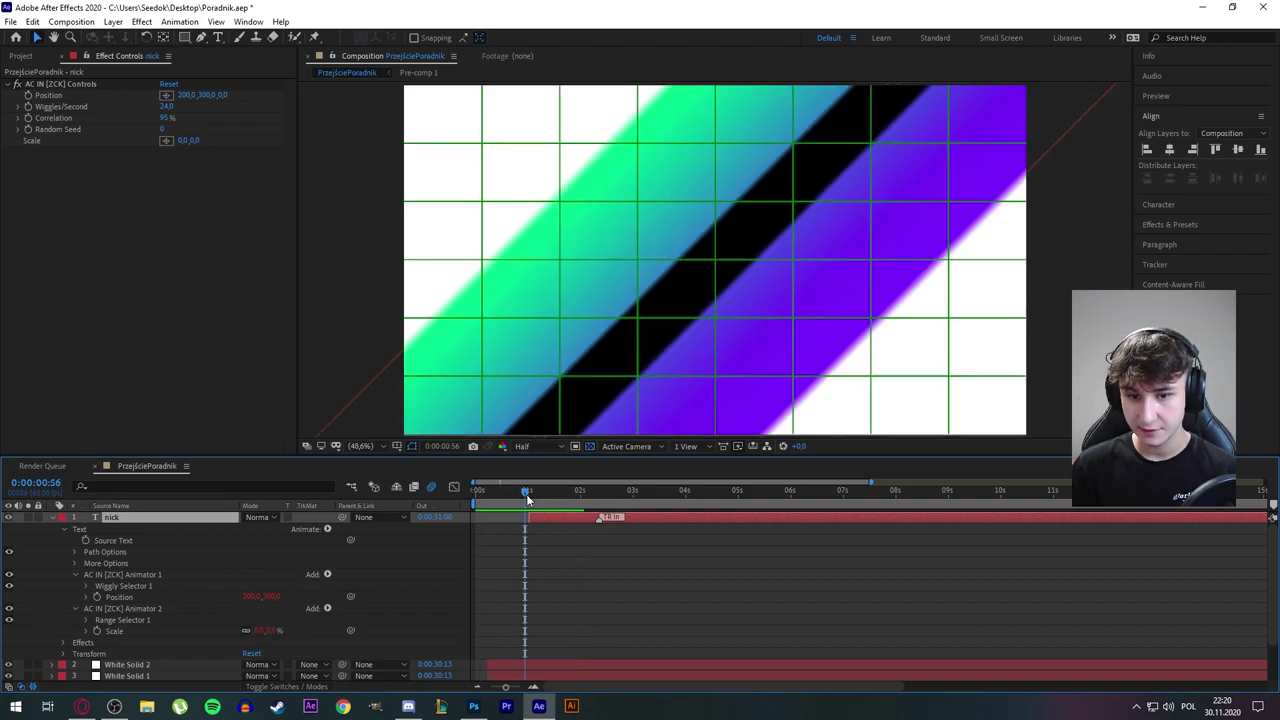
pyautogui.press('space')
pyautogui.press('space')
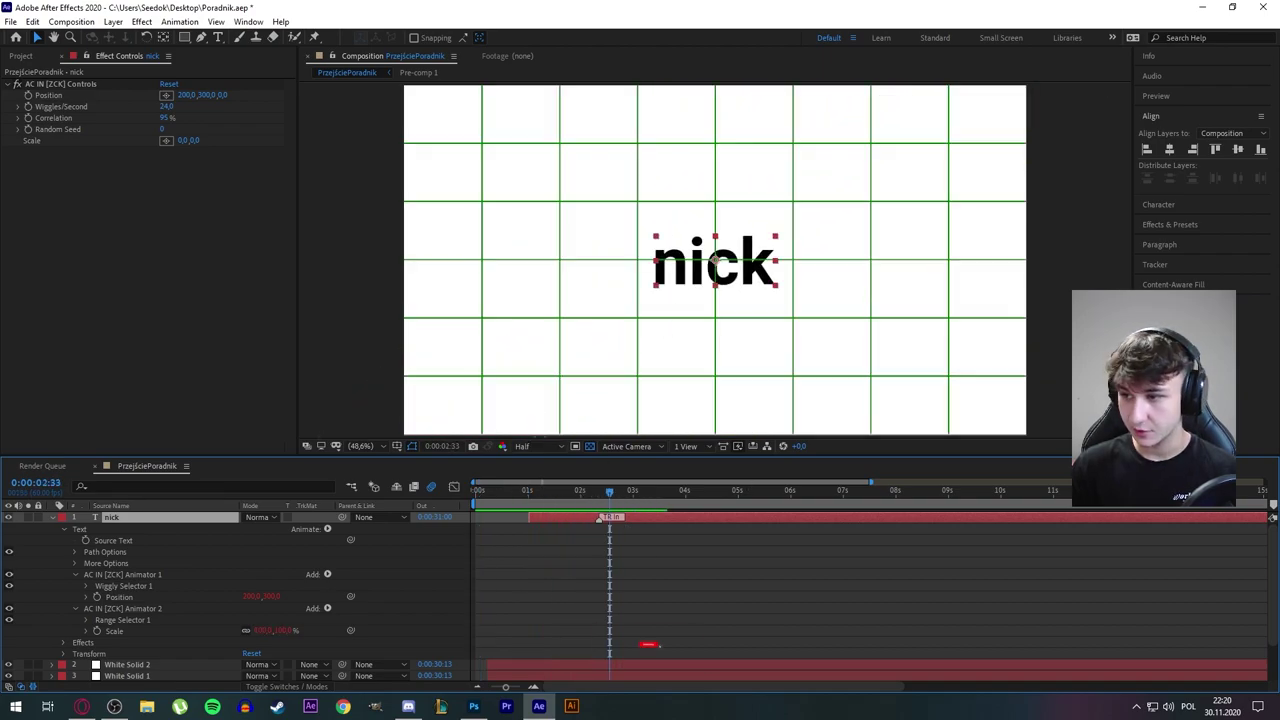
# Set the Position of the nick layer's In preset to x 266, y 350 and play the result
pyautogui.moveTo(822, 231); pyautogui.dragTo(908, 273)
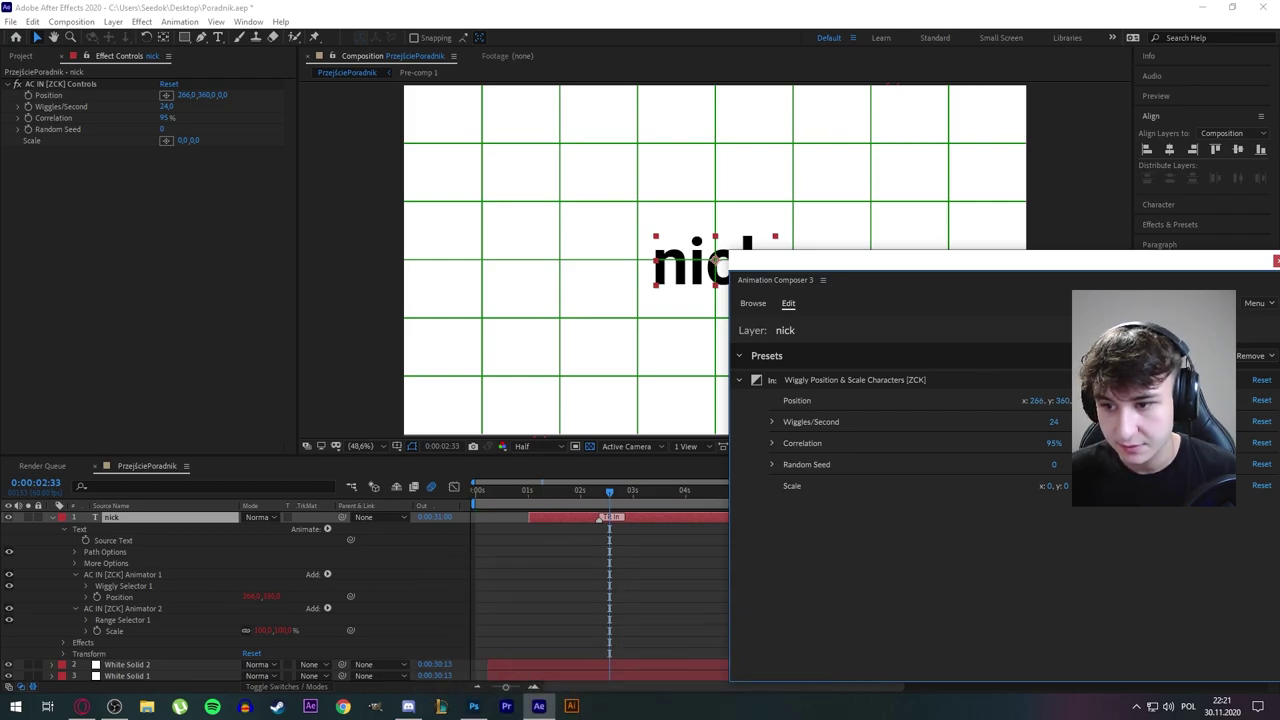
pyautogui.moveTo(571, 494); pyautogui.dragTo(502, 494)
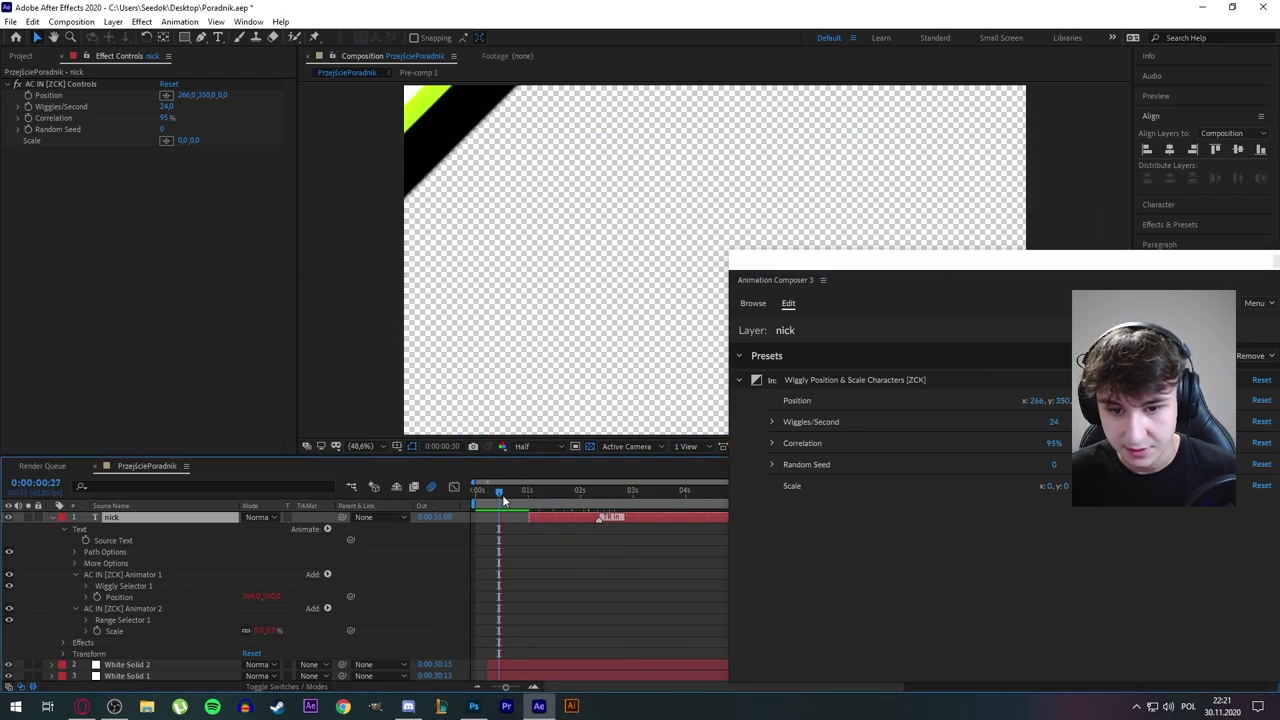
pyautogui.moveTo(811, 265); pyautogui.dragTo(1279, 275)
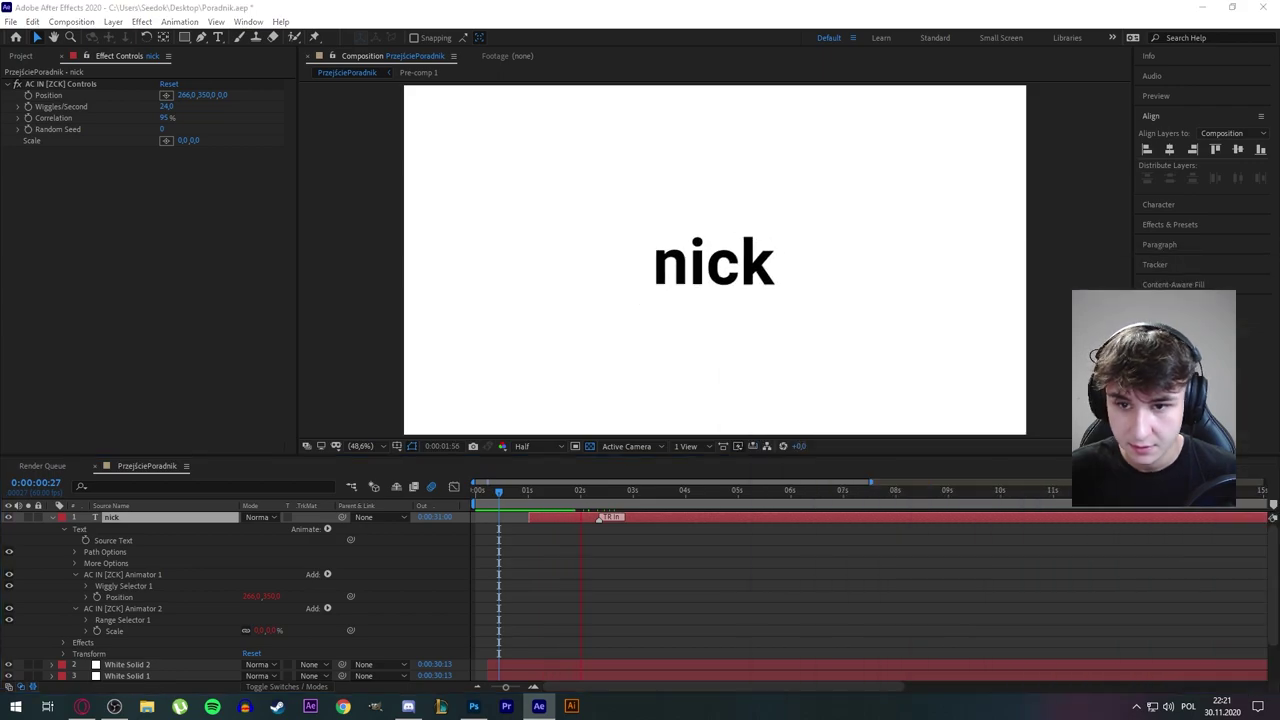
# Replay the nick text's entrance with the new wiggle position, then close the Animation Composer 3 window
pyautogui.click(617, 506)
pyautogui.moveTo(588, 496); pyautogui.dragTo(486, 499)
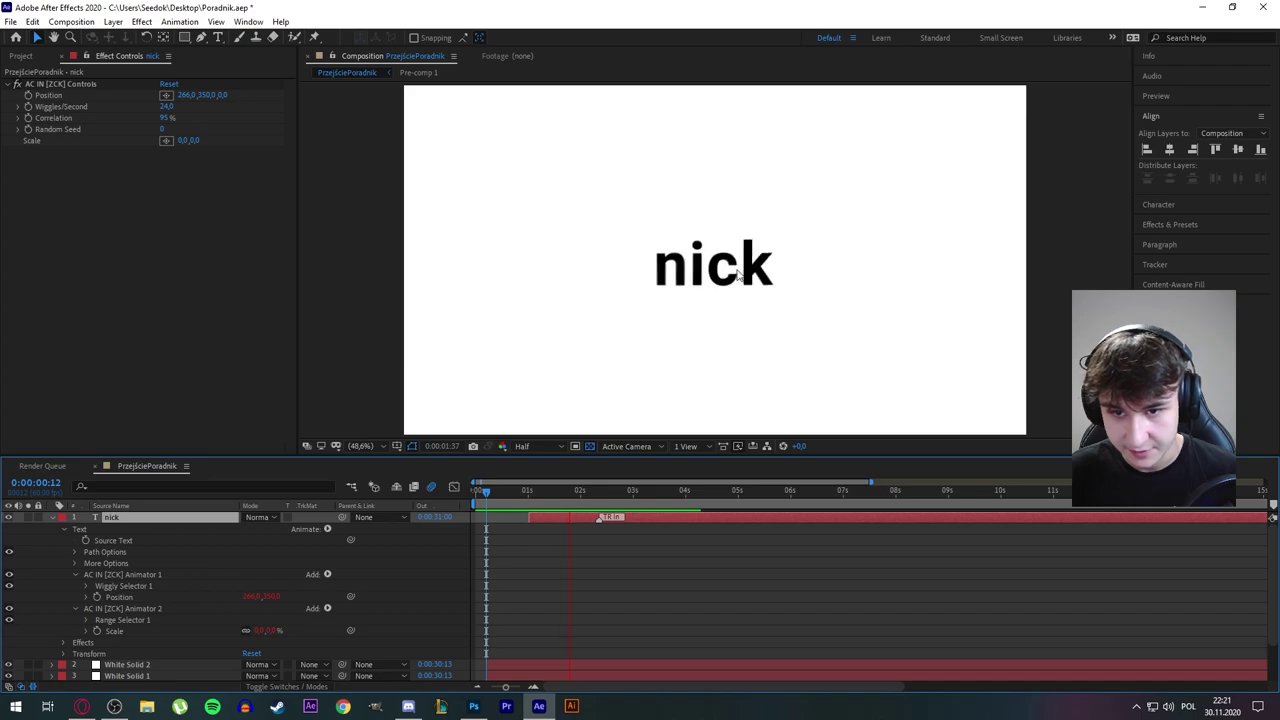
pyautogui.click(604, 500)
pyautogui.moveTo(591, 493); pyautogui.dragTo(544, 491)
pyautogui.press('space')
pyautogui.moveTo(1279, 112); pyautogui.dragTo(704, 112)
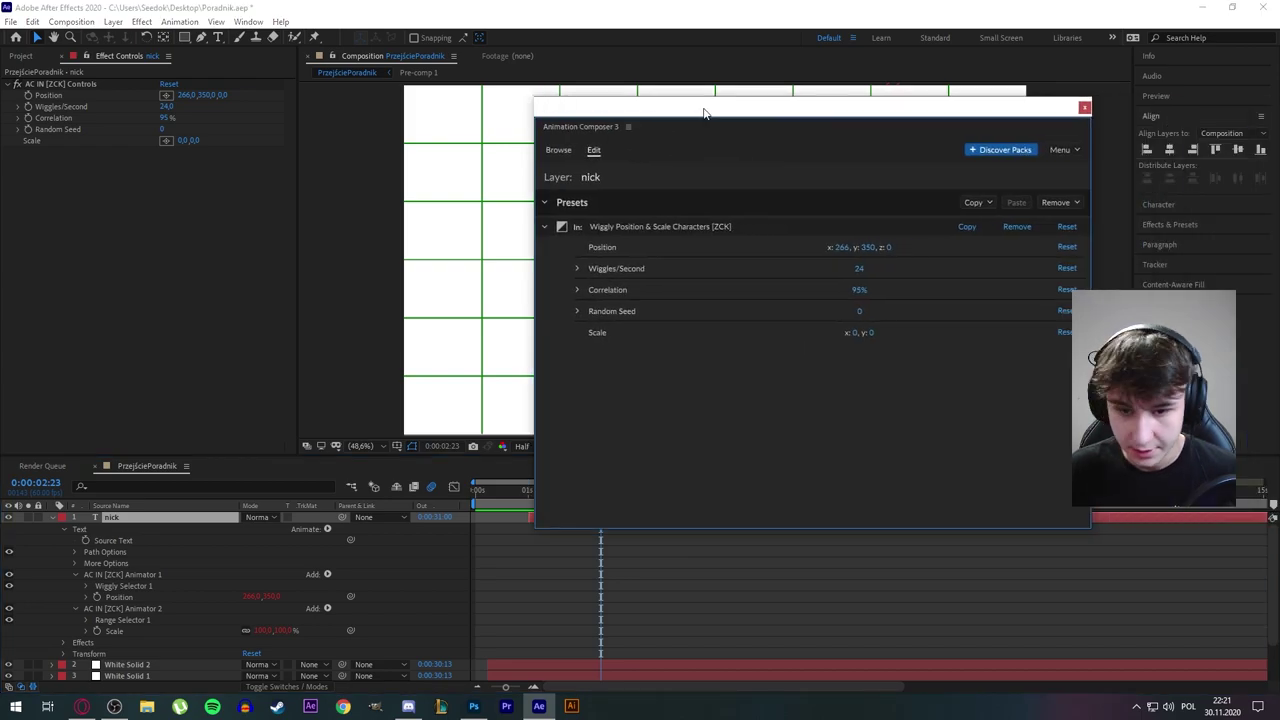
pyautogui.click(1084, 107)
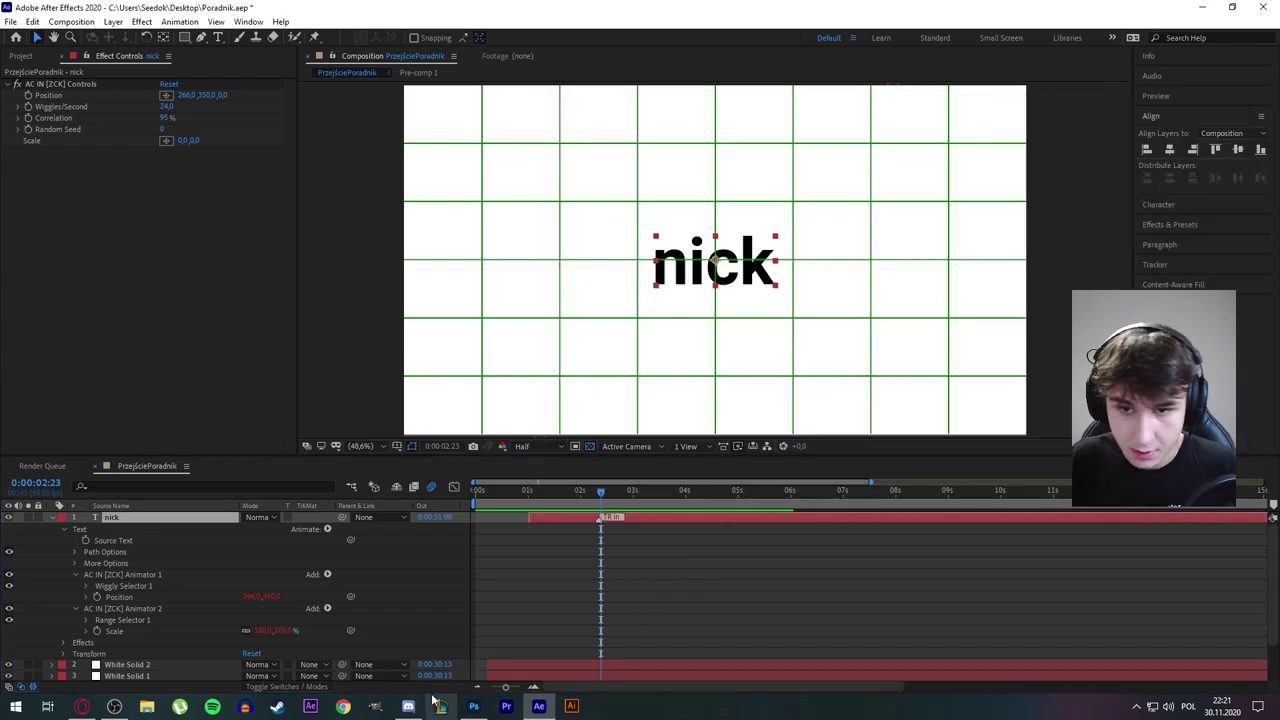
# Preview the diagonal transition into the nick text from 0:00:00:34, then replay the text's entrance alone
pyautogui.moveTo(596, 496); pyautogui.dragTo(506, 507)
pyautogui.press('space')
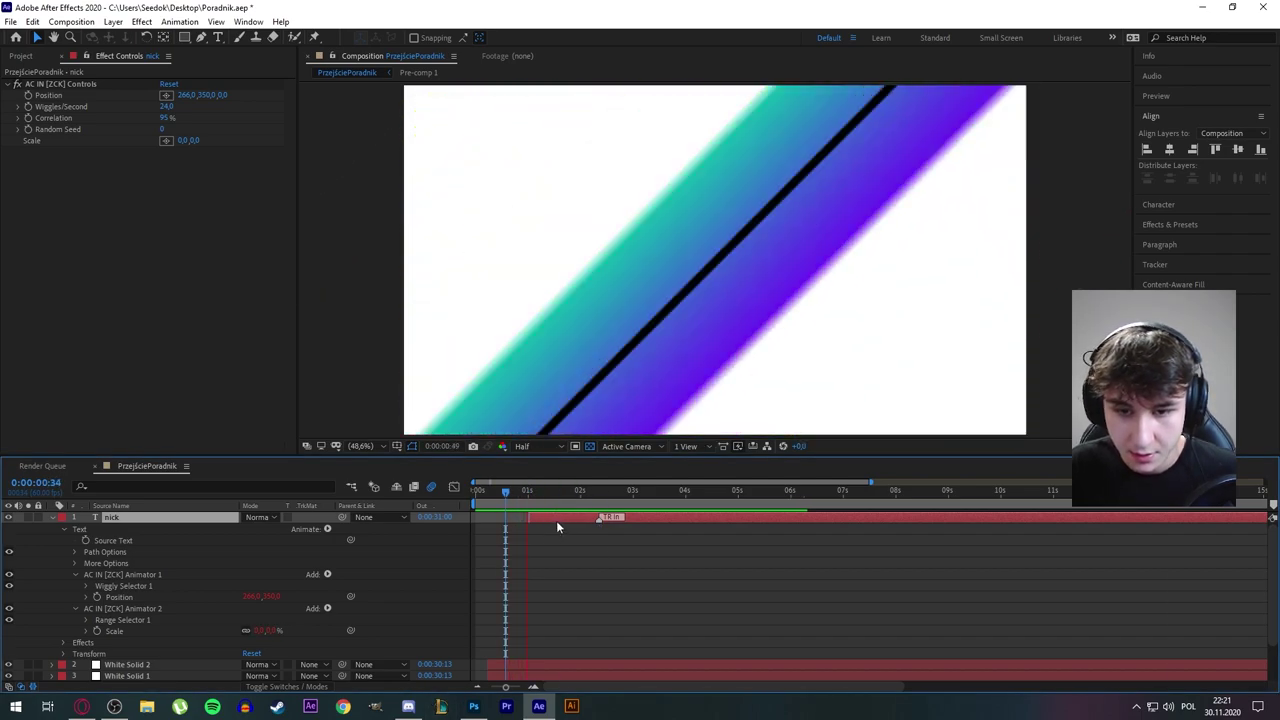
pyautogui.press('space')
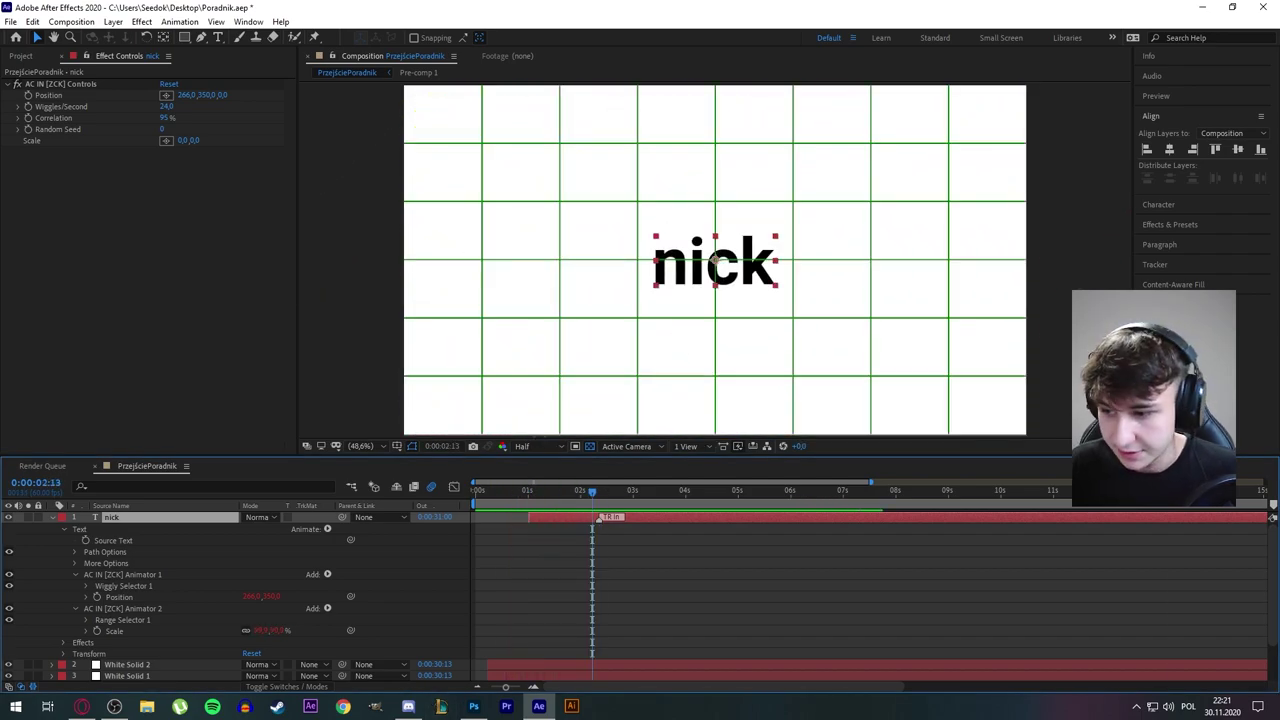
pyautogui.moveTo(596, 490); pyautogui.dragTo(531, 490)
pyautogui.press('space')
pyautogui.press('space')
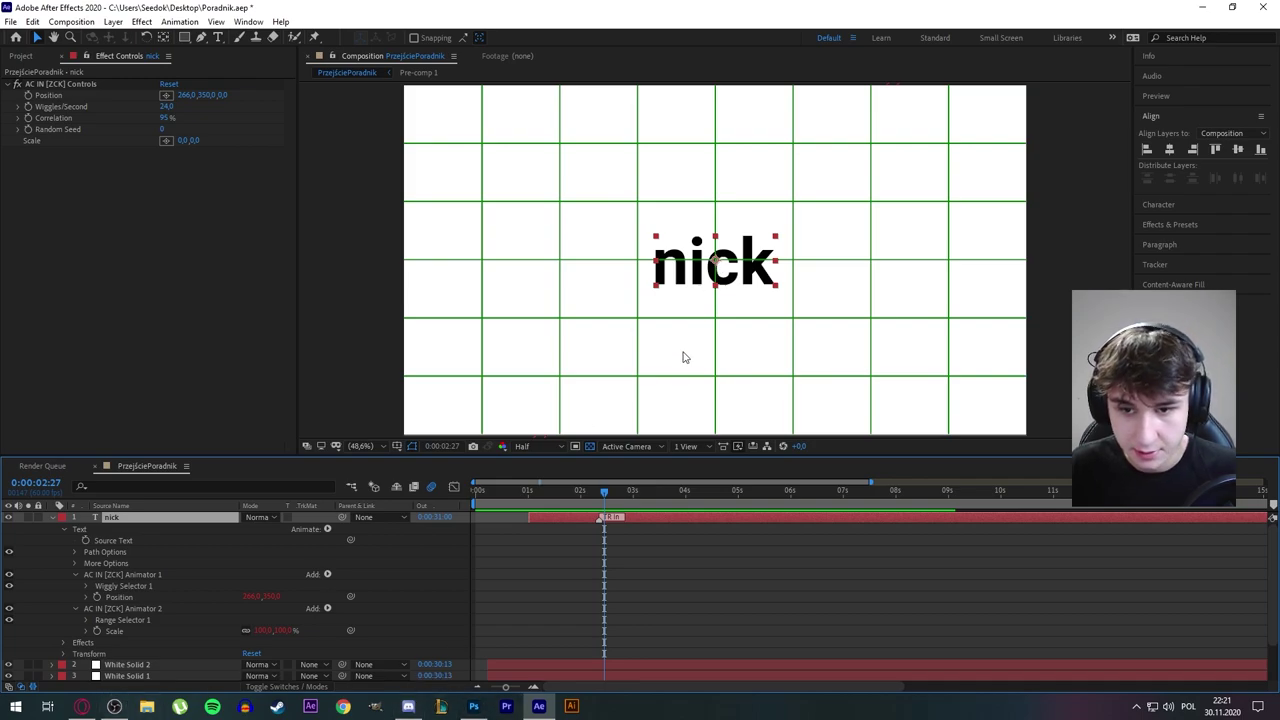
# Split the nick layer at 0:00:03:04, delete the part after the cut, and extend the remaining layer's end to 0:00:05:02
pyautogui.moveTo(636, 491); pyautogui.dragTo(639, 491)
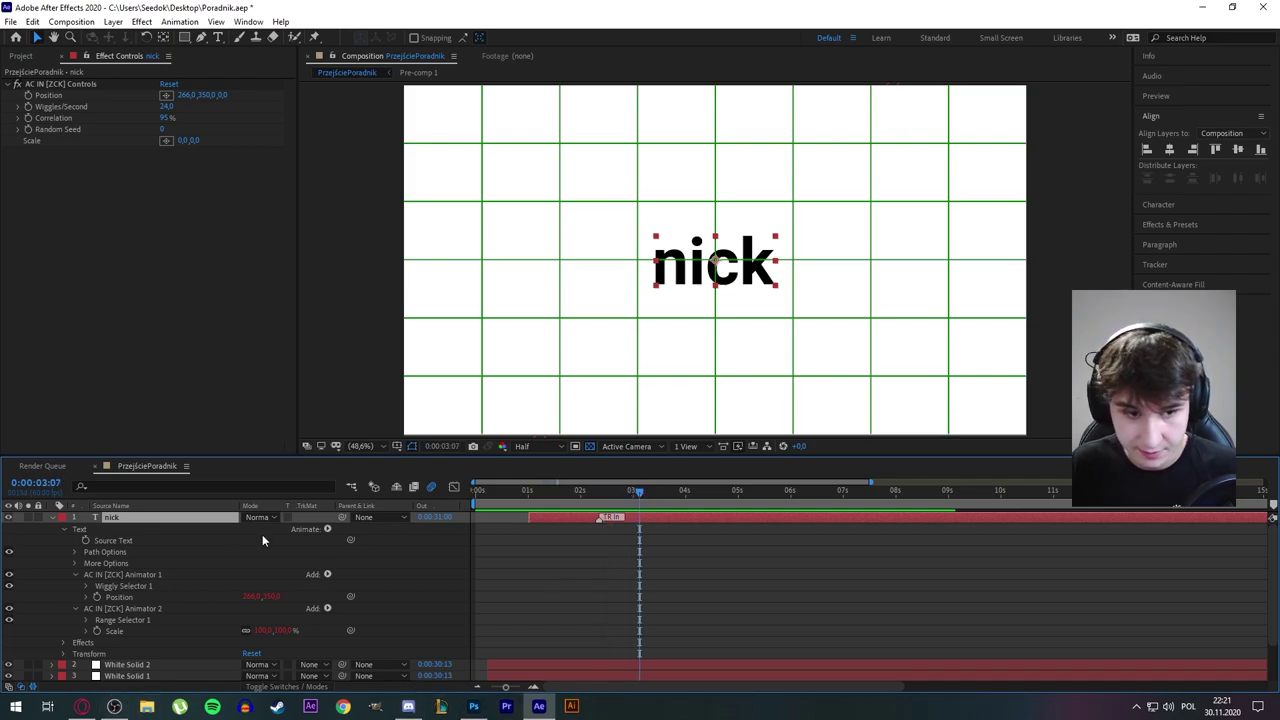
pyautogui.click(53, 518)
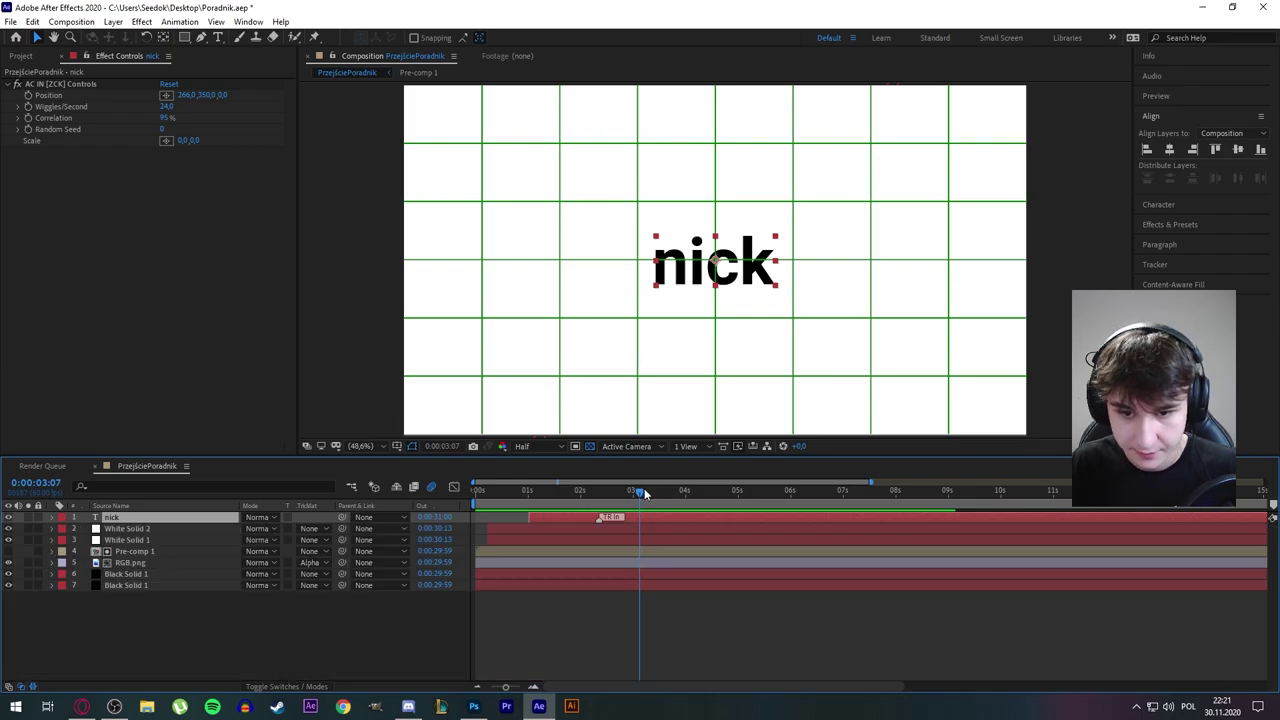
pyautogui.click(611, 490)
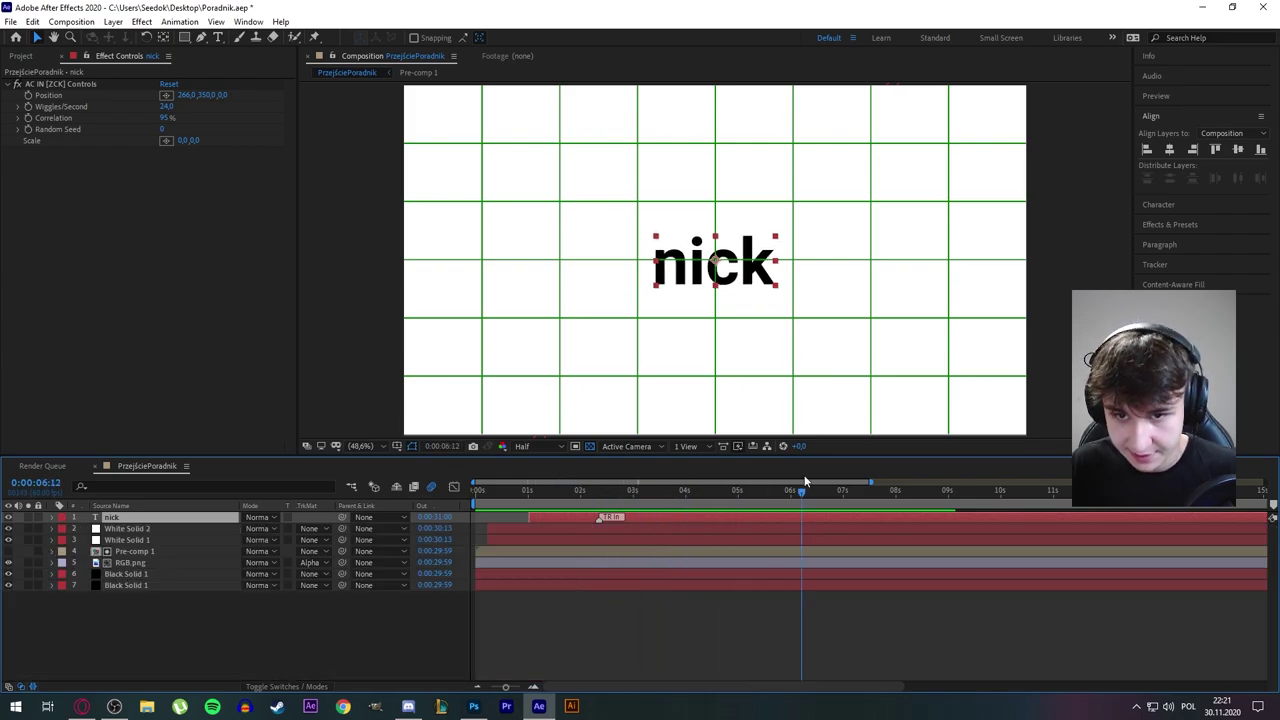
pyautogui.moveTo(789, 493); pyautogui.dragTo(679, 489)
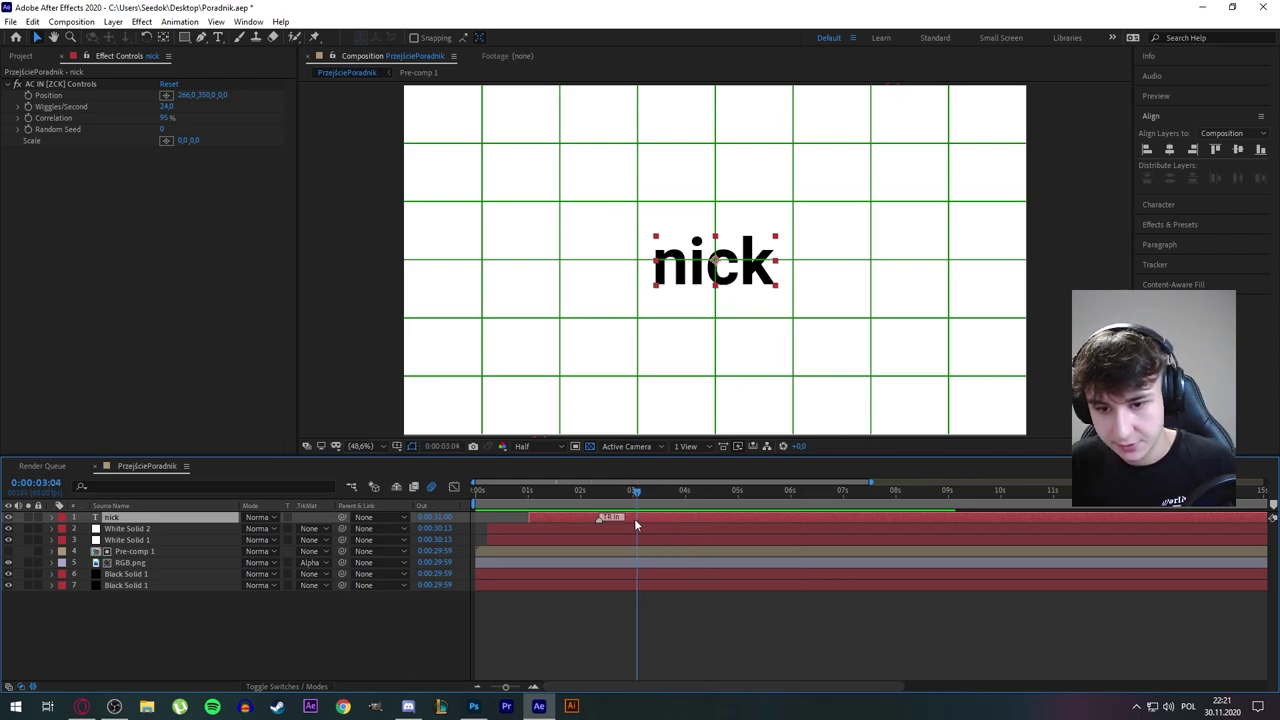
pyautogui.hotkey('ctrl', 'shift', 'd')
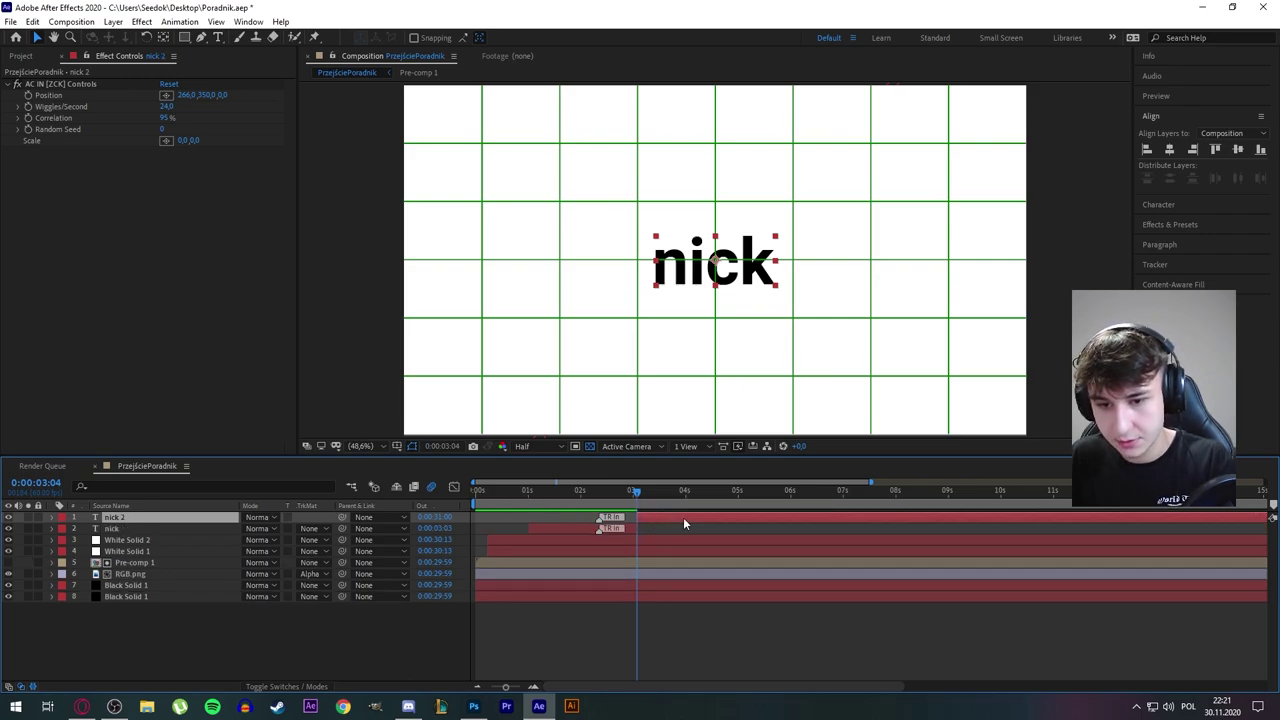
pyautogui.press('Delete')
pyautogui.moveTo(632, 518); pyautogui.dragTo(735, 521)
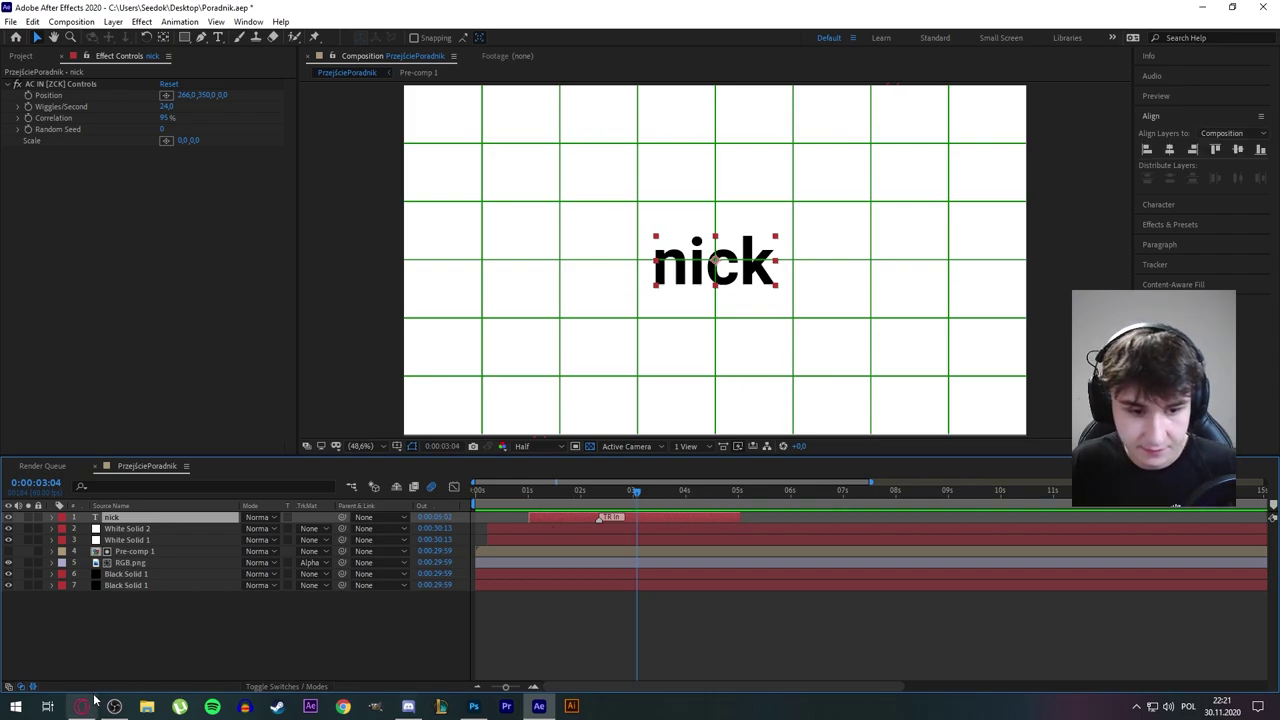
# Reopen Animation Composer 3 and apply the Bottom variant of Overshoot Position & Scale Characters to the nick layer as an Out animation
pyautogui.click(182, 22)
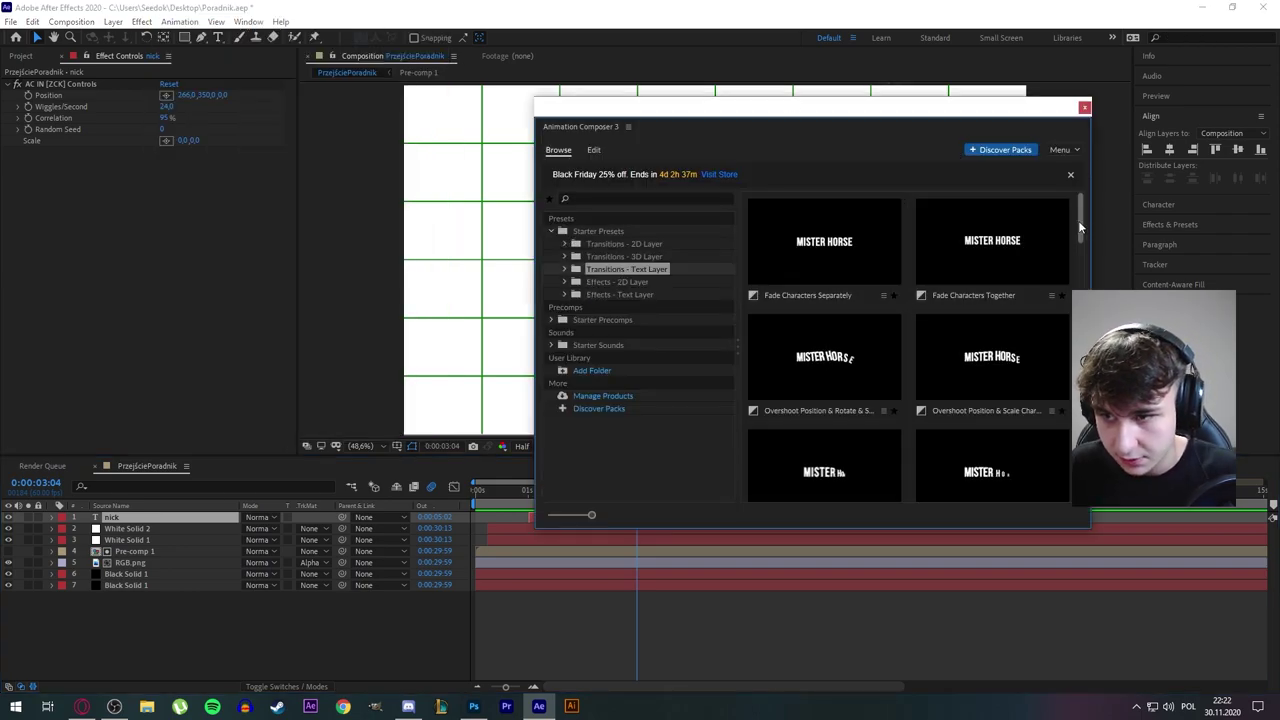
pyautogui.scroll(-1, 1080, 222)
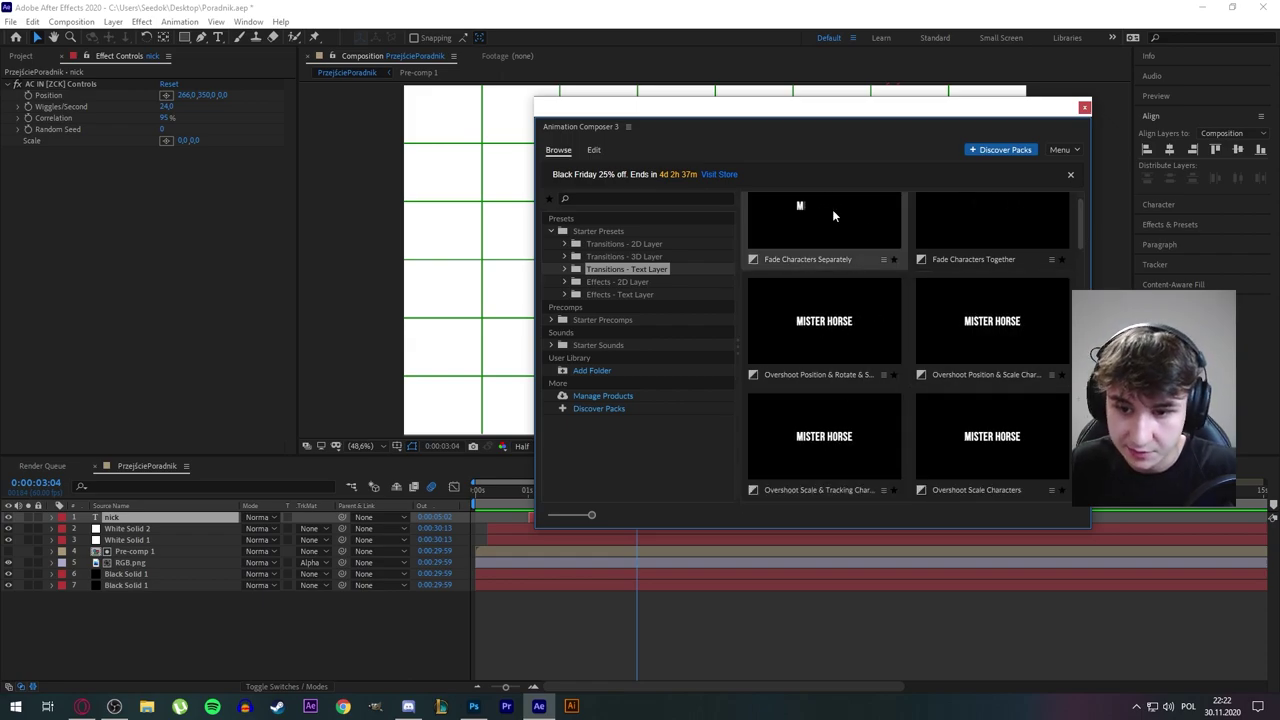
pyautogui.moveTo(750, 105); pyautogui.dragTo(612, 71)
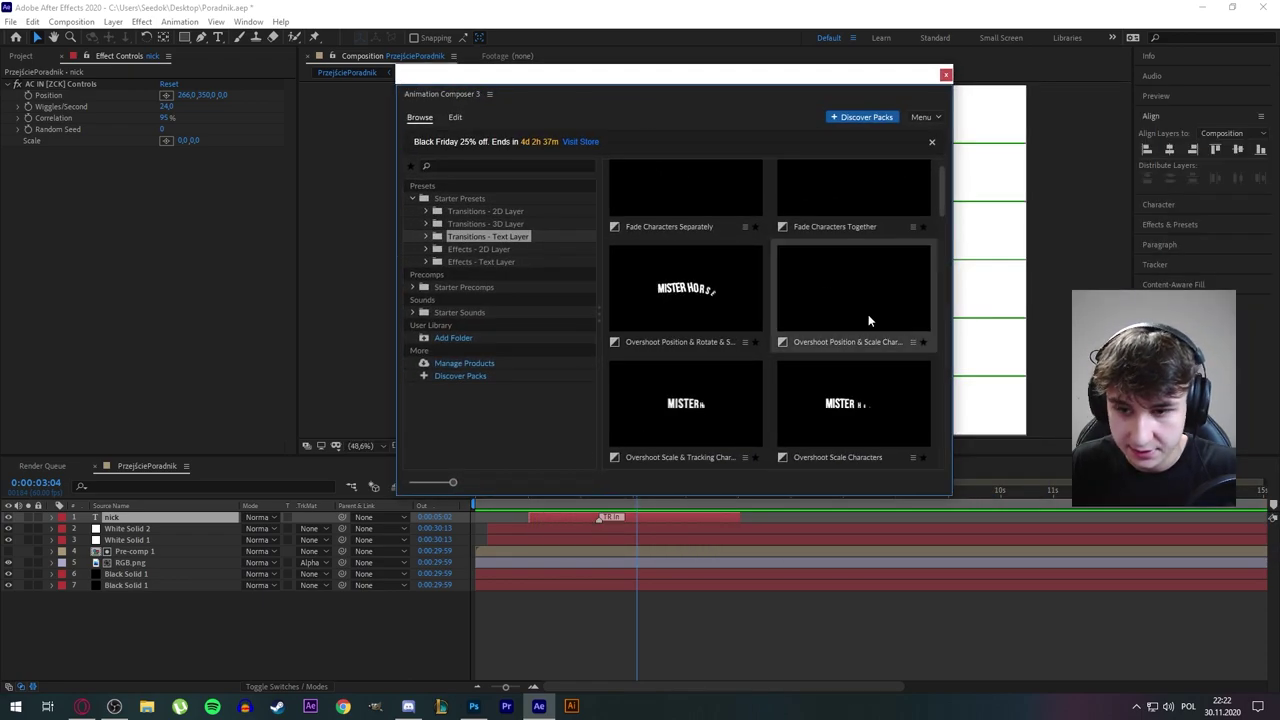
pyautogui.click(852, 298)
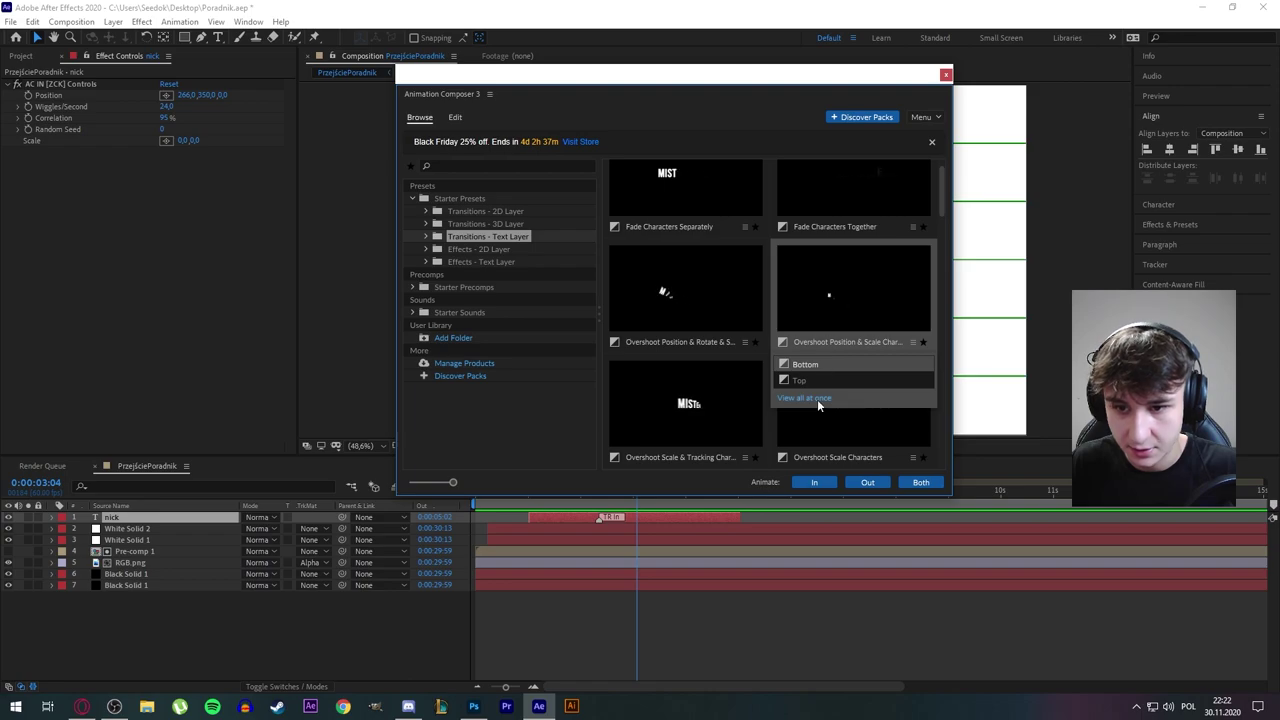
pyautogui.click(867, 482)
# Move Animation Composer 3 aside and preview the nick text's In and Out animations, replaying from 0:00:01:01
pyautogui.moveTo(559, 80); pyautogui.dragTo(0, 120)
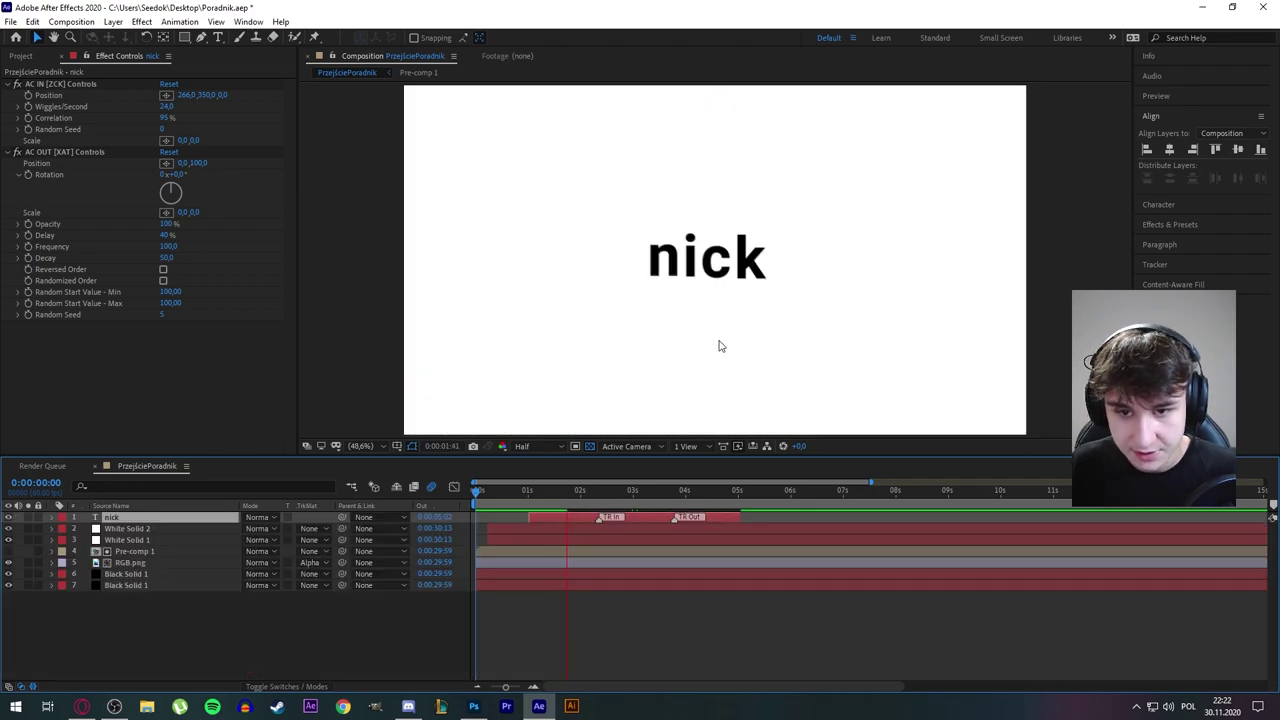
pyautogui.press('space')
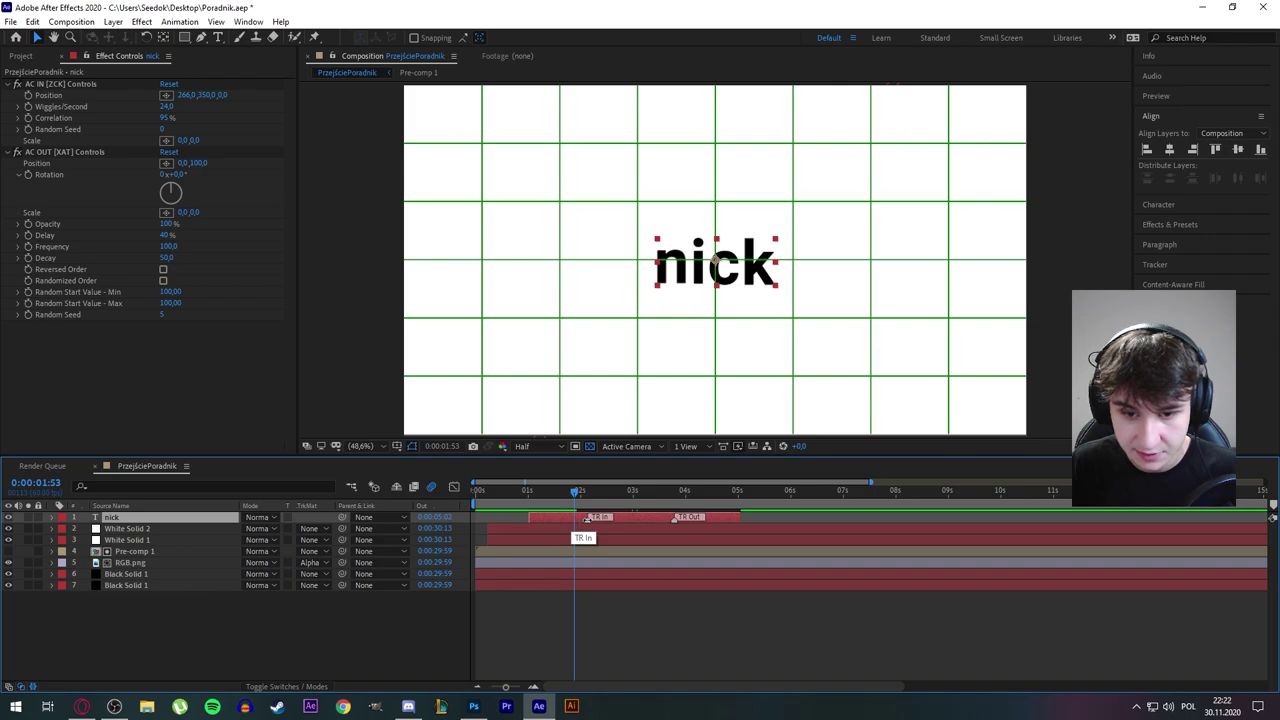
pyautogui.click(562, 494)
pyautogui.click(528, 493)
pyautogui.press('space')
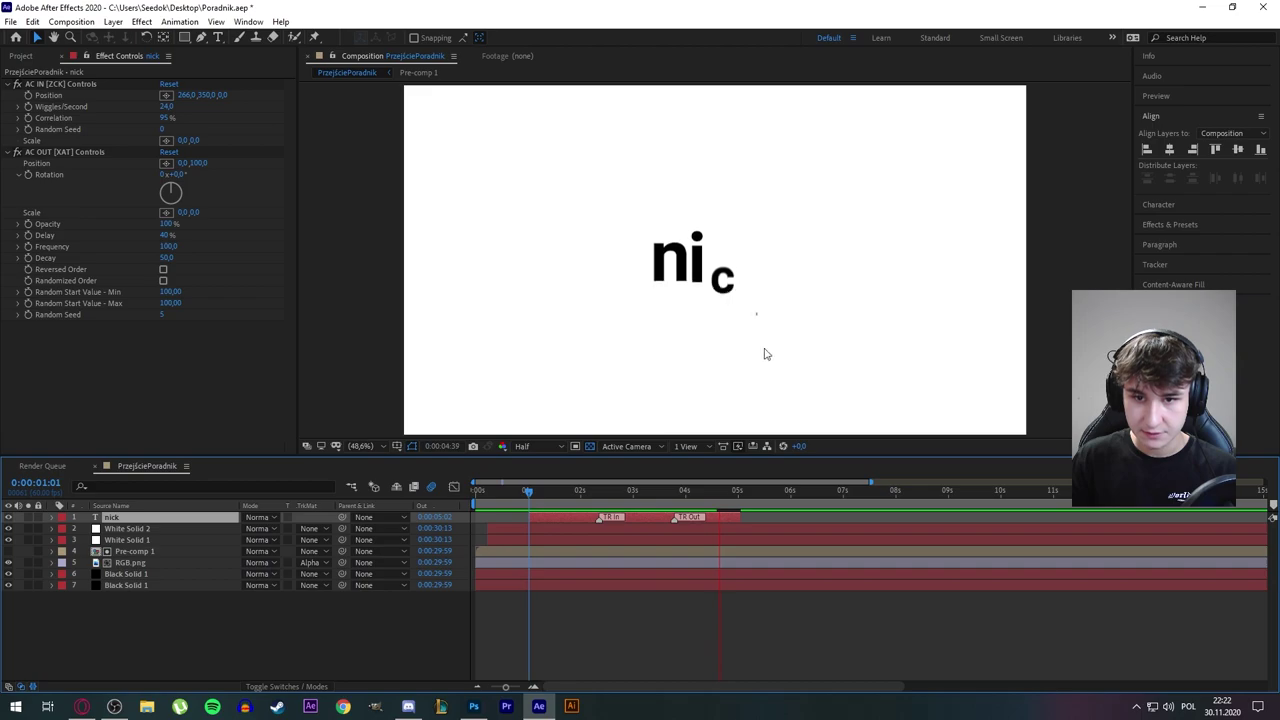
# Trim the nick layer's end to 0:00:04:07 and move its TR In and TR Out markers earlier, close together
pyautogui.moveTo(637, 519); pyautogui.dragTo(632, 518)
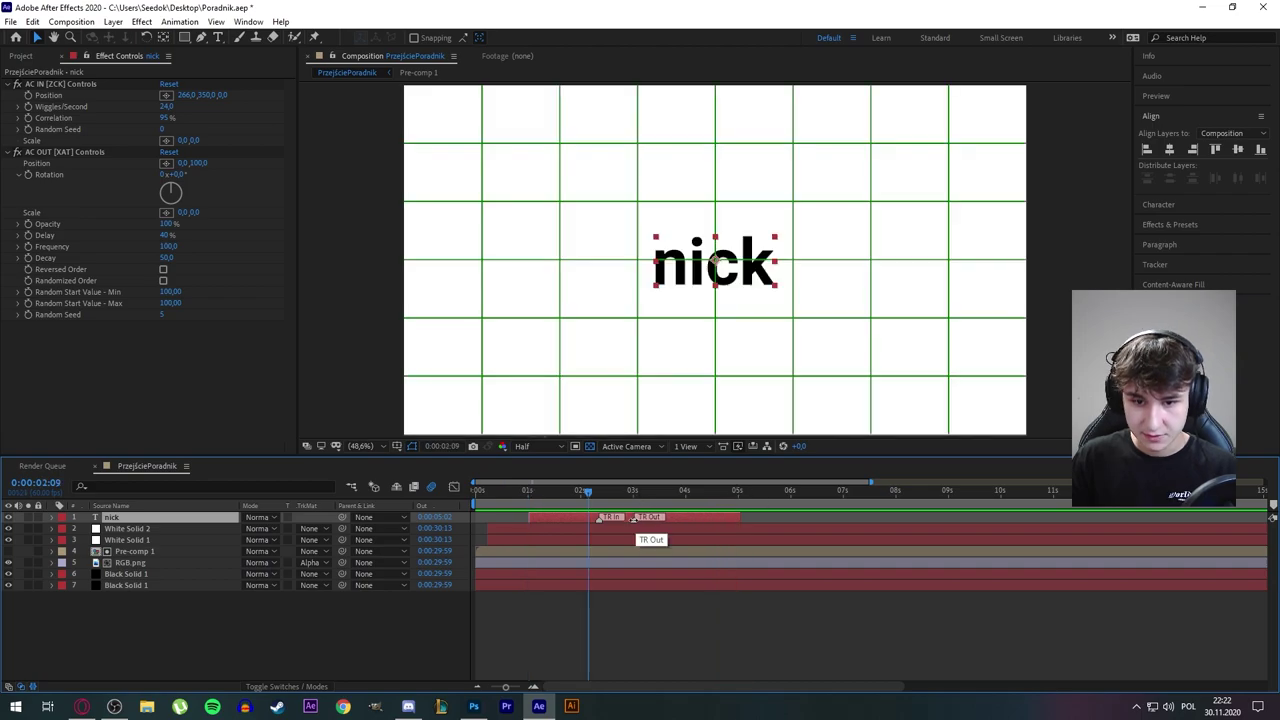
pyautogui.moveTo(717, 519); pyautogui.dragTo(687, 519)
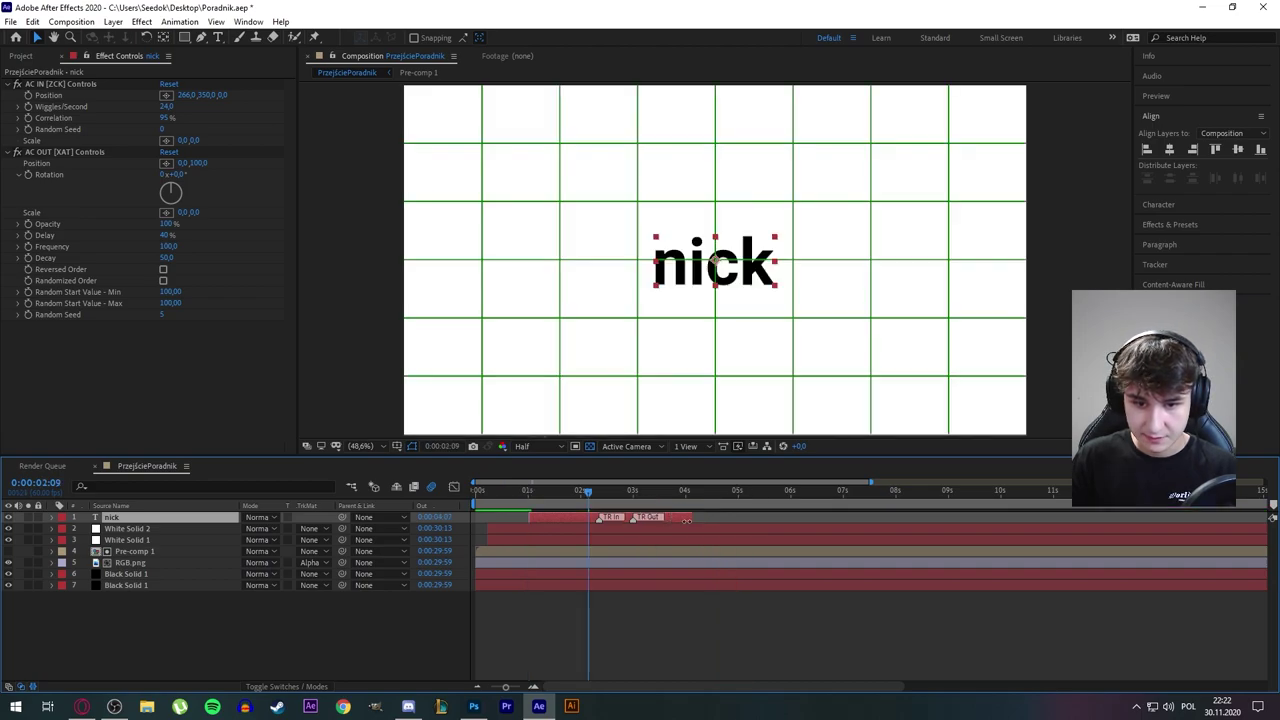
pyautogui.moveTo(579, 519); pyautogui.dragTo(507, 496)
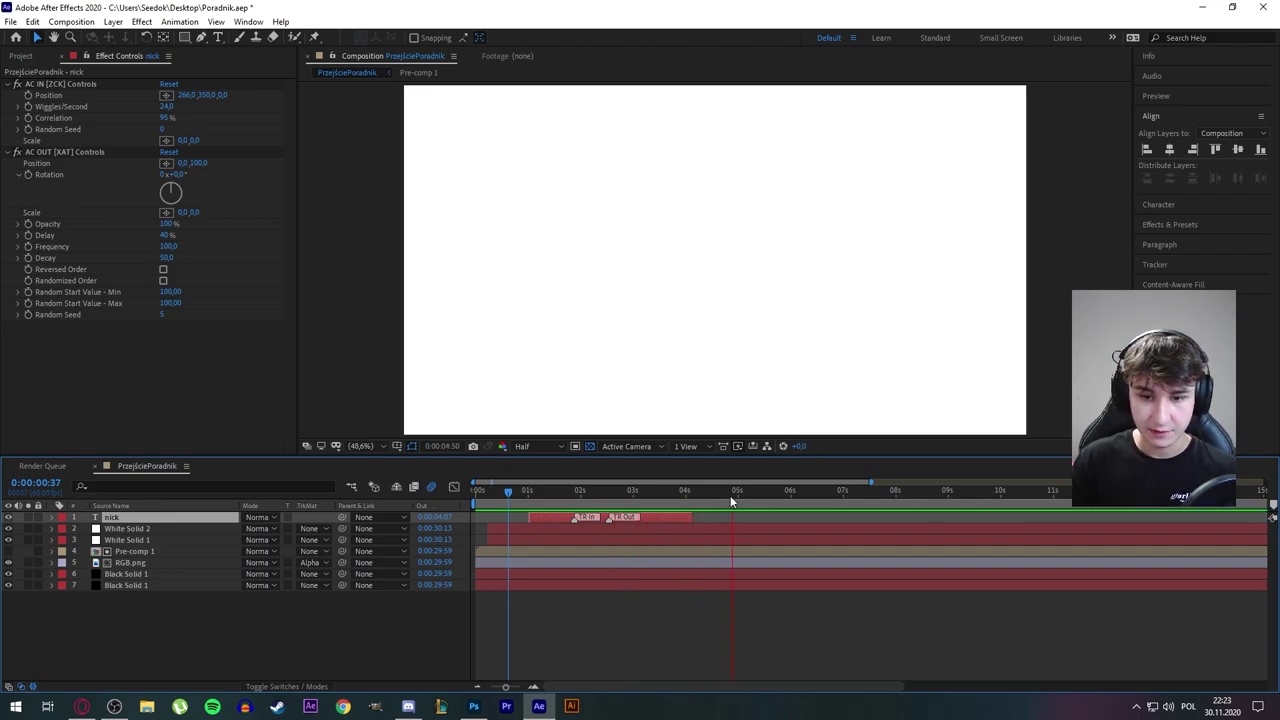
pyautogui.press('space')
# Apply the Wiggle - position preset to the nick layer and set its Wiggle Amount to 25 pixels
pyautogui.click(1160, 97)
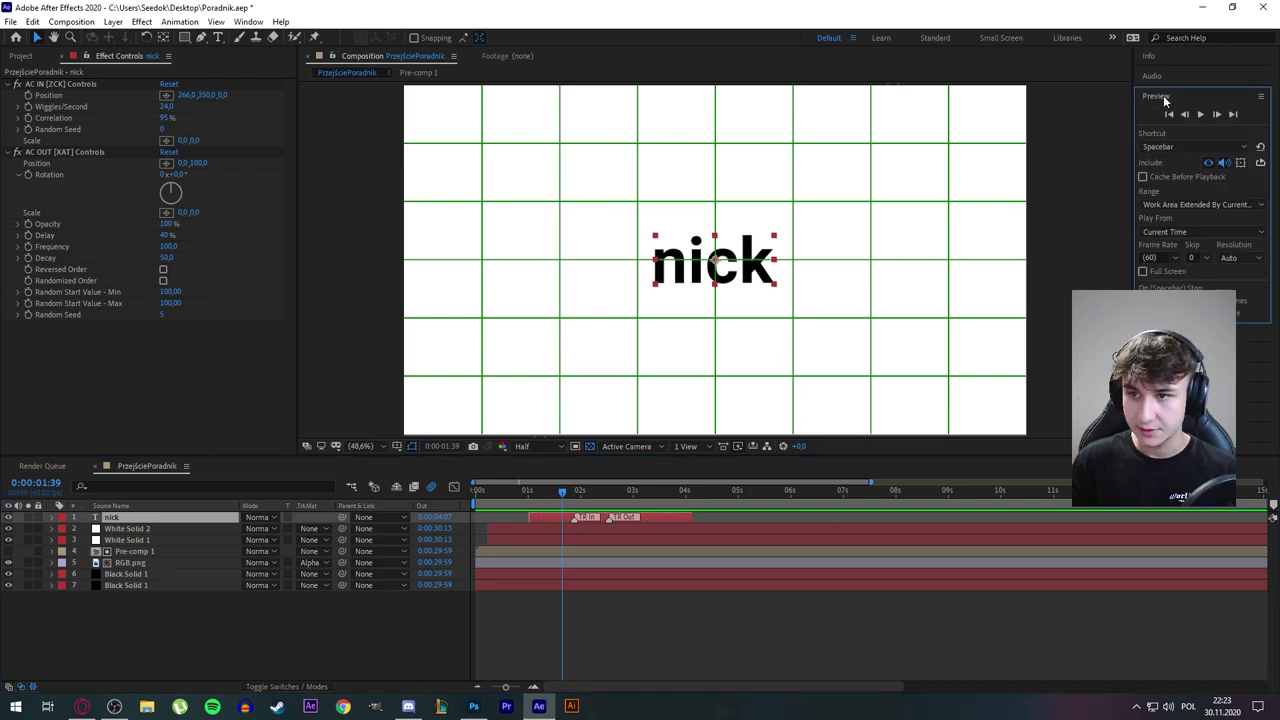
pyautogui.click(1170, 372)
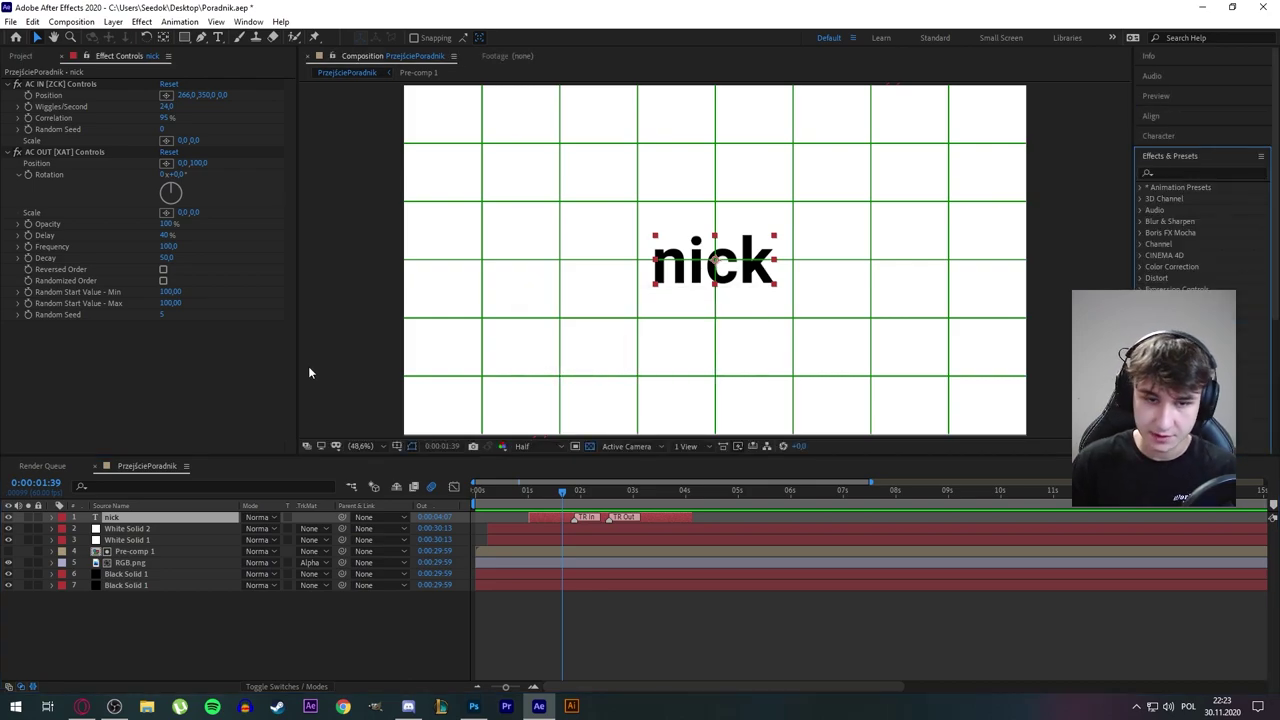
pyautogui.click(1200, 172)
pyautogui.write('wiggle')
pyautogui.moveTo(1208, 221); pyautogui.dragTo(680, 410)
pyautogui.scroll(-5, 222, 168)
pyautogui.click(166, 246)
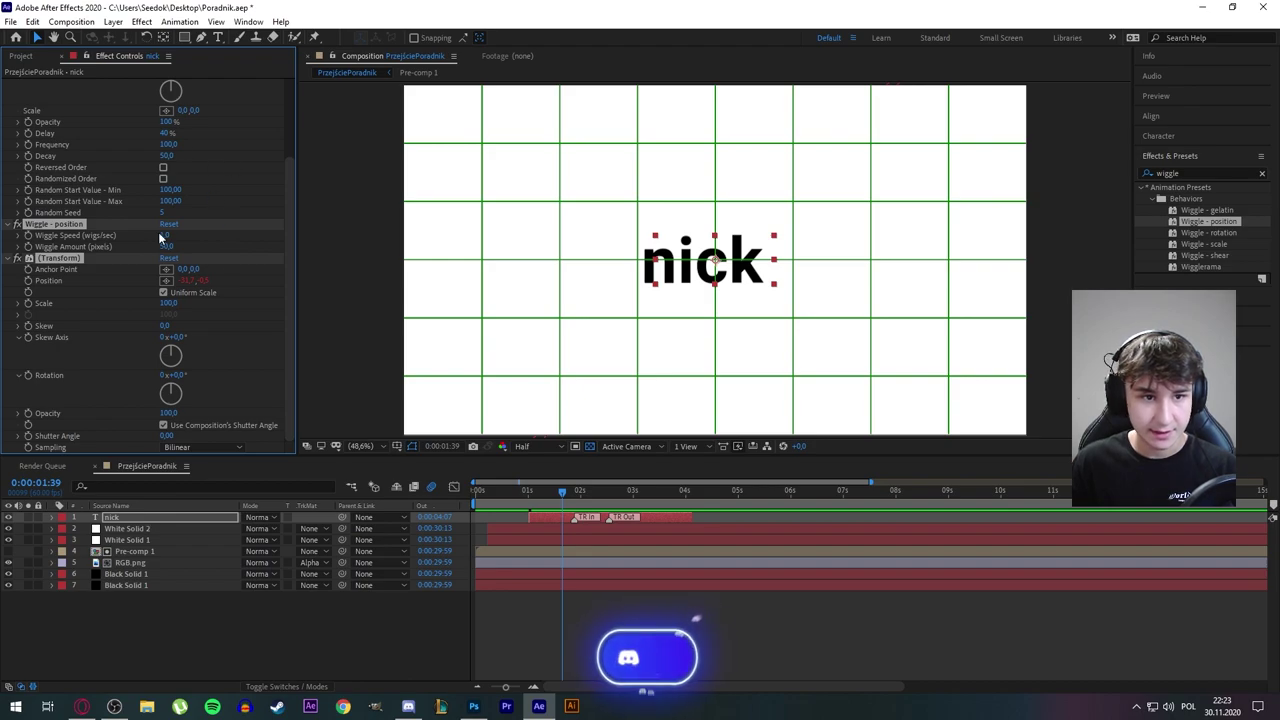
pyautogui.write('25')
pyautogui.press('Return')
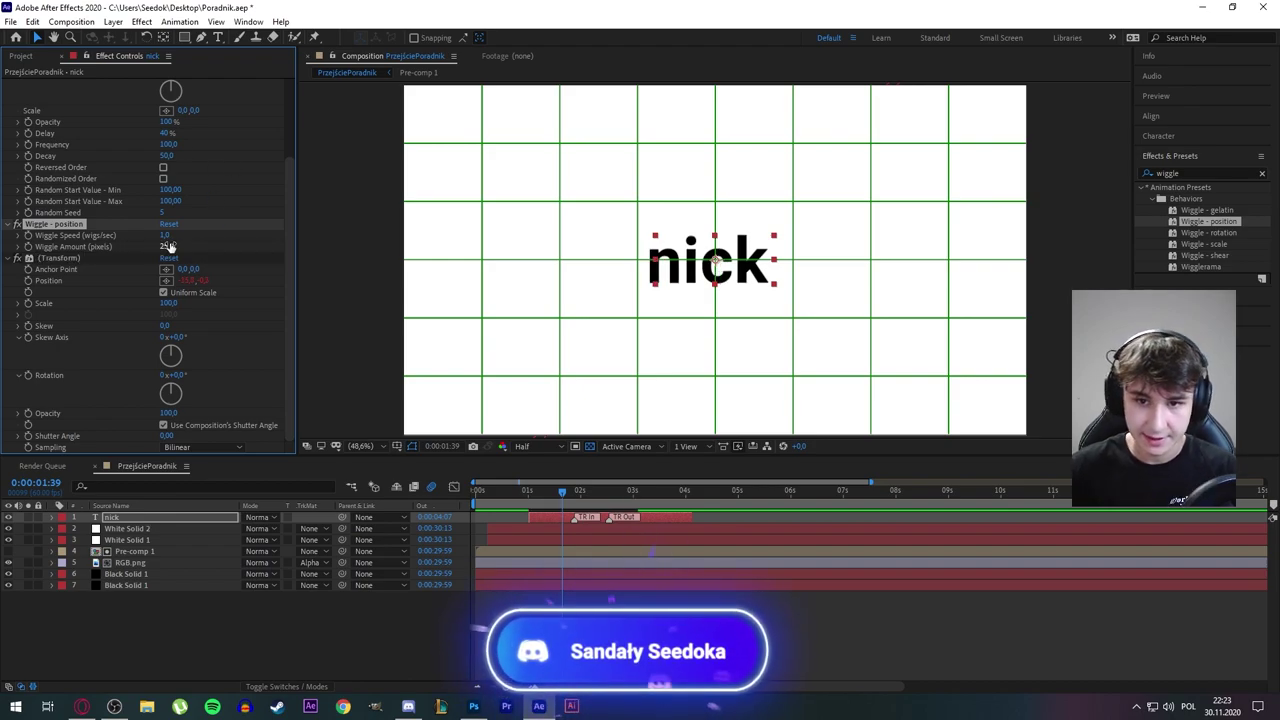
# Preview the wiggling nick text from 0:00:00:24, then return to 0:00:01:01
pyautogui.click(497, 491)
pyautogui.press('space')
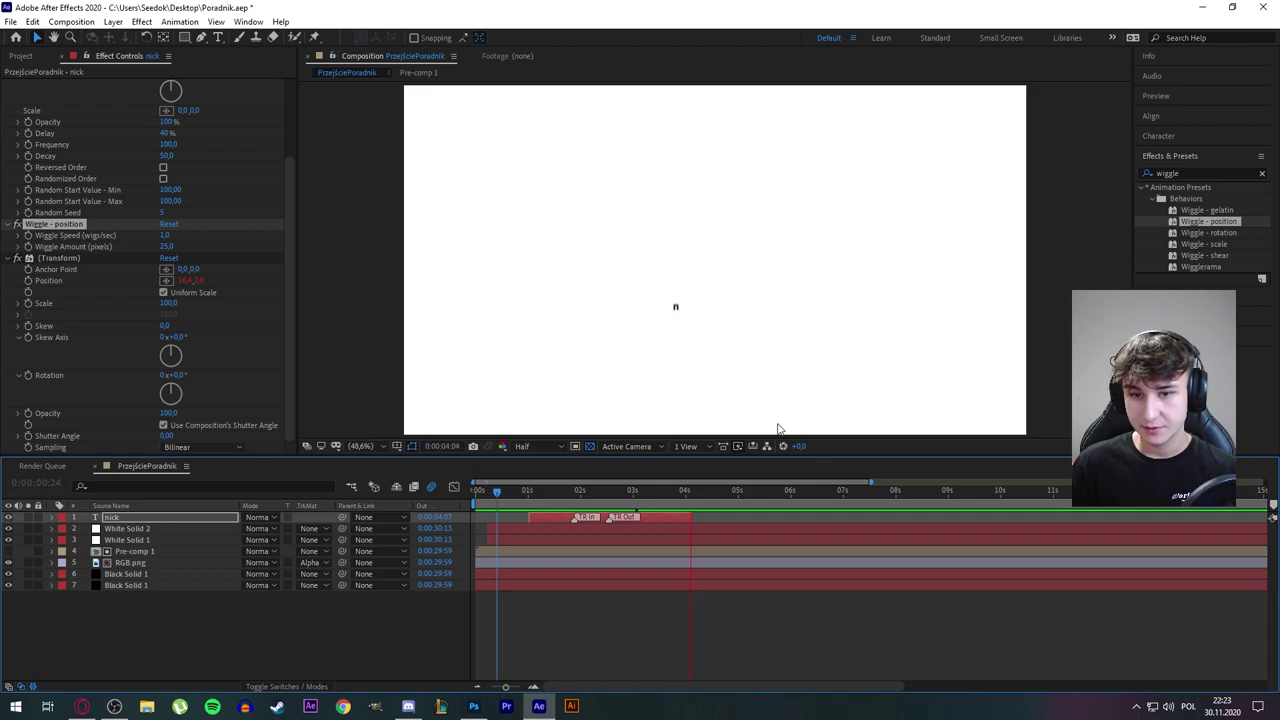
pyautogui.moveTo(706, 494); pyautogui.dragTo(529, 497)
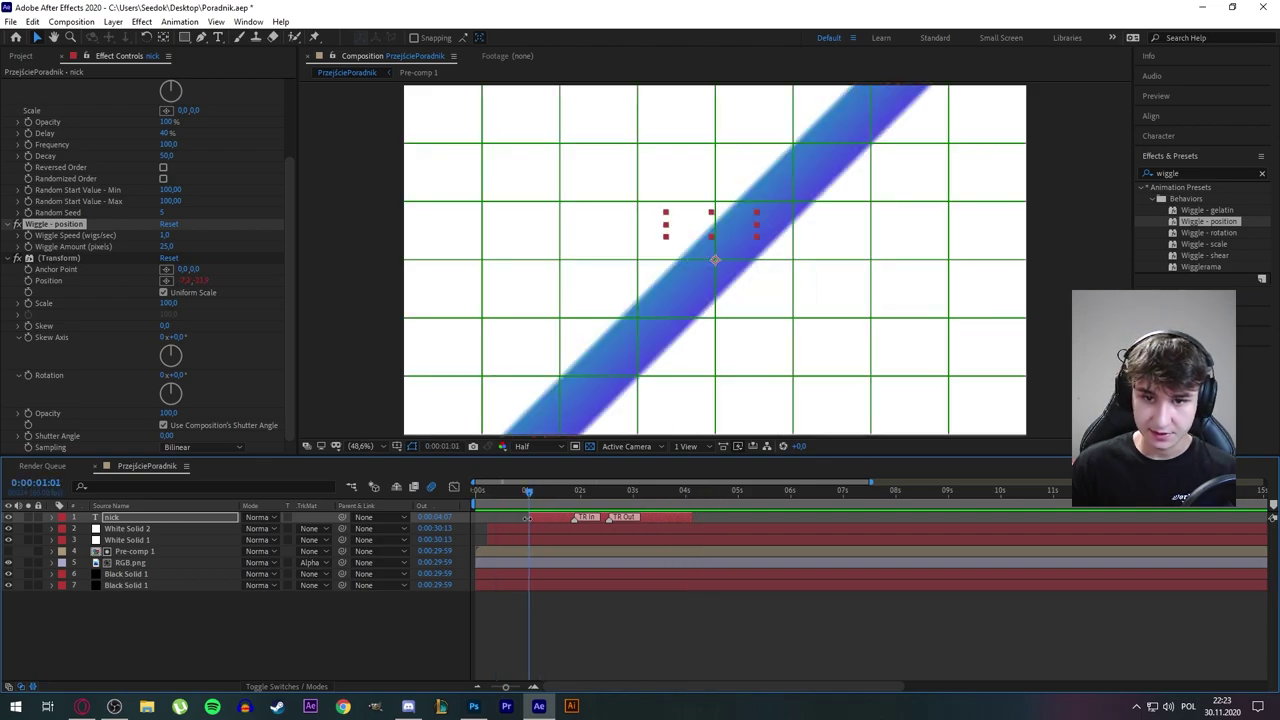
# Apply the Glow effect to the nick layer with a Glow Threshold of 100% and a Glow Radius of 101
pyautogui.click(567, 495)
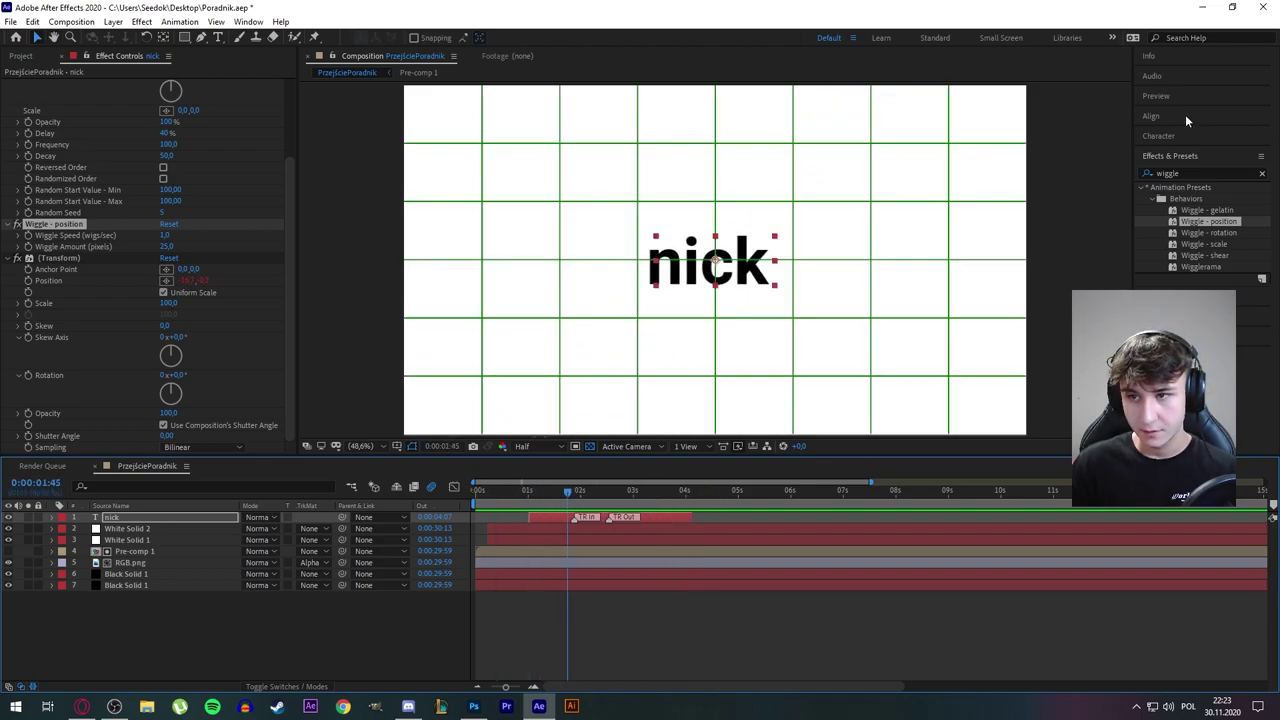
pyautogui.click(1185, 174)
pyautogui.write('glow')
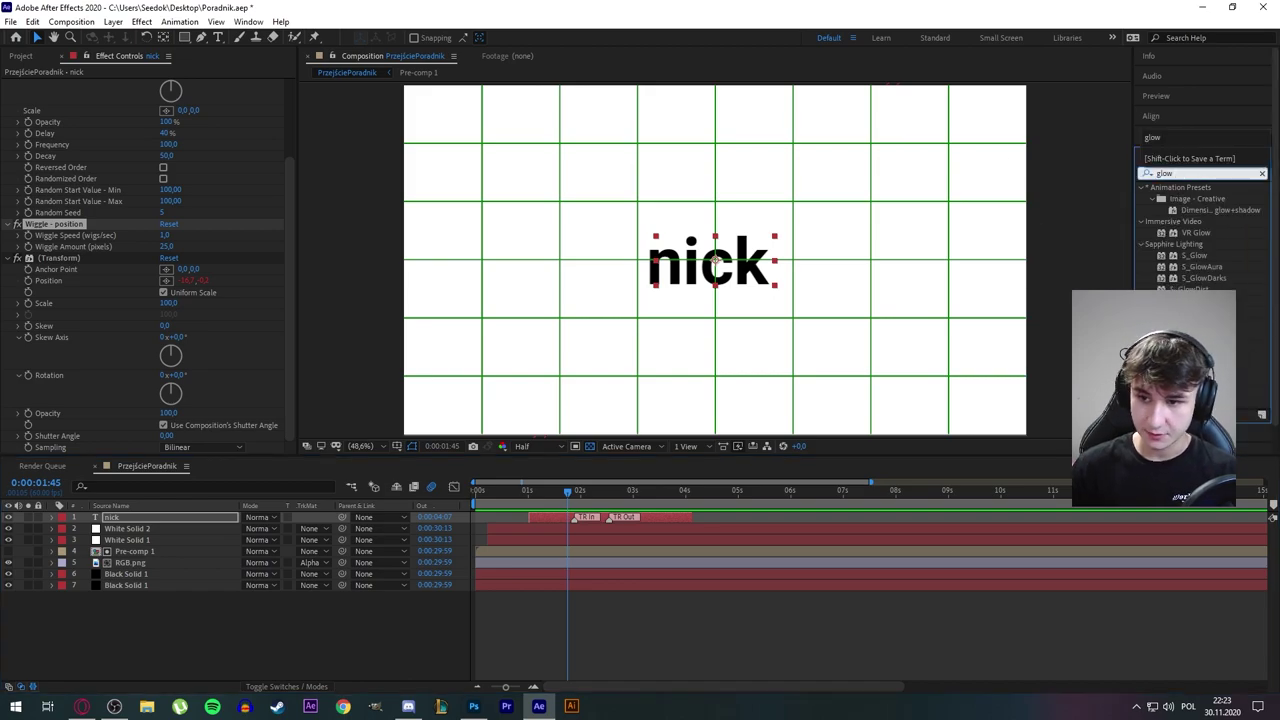
pyautogui.moveTo(1180, 391); pyautogui.dragTo(170, 517)
pyautogui.moveTo(192, 295)
pyautogui.mouseDown()
pyautogui.moveTo(207, 296)
pyautogui.moveTo(178, 298)
pyautogui.mouseUp()
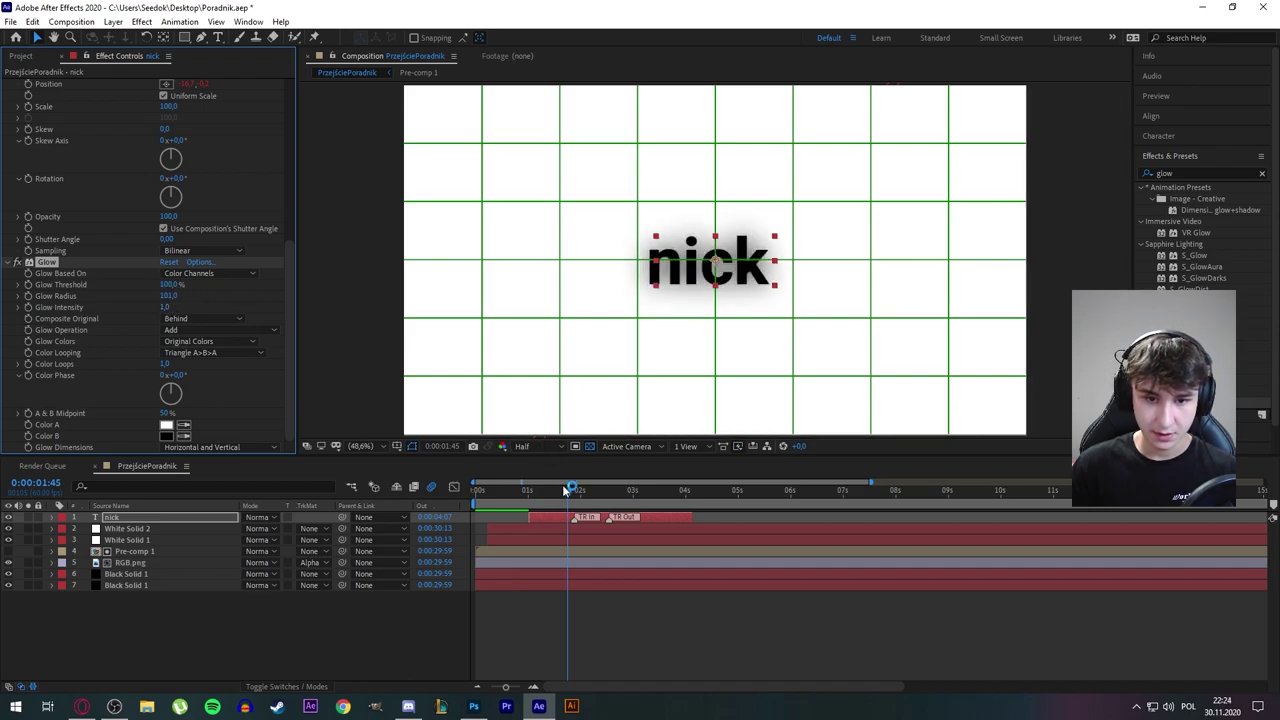
# Draw an open S-shaped curve with the Pen tool, rising from below the nick text to the composition's upper right
pyautogui.moveTo(566, 490); pyautogui.dragTo(595, 501)
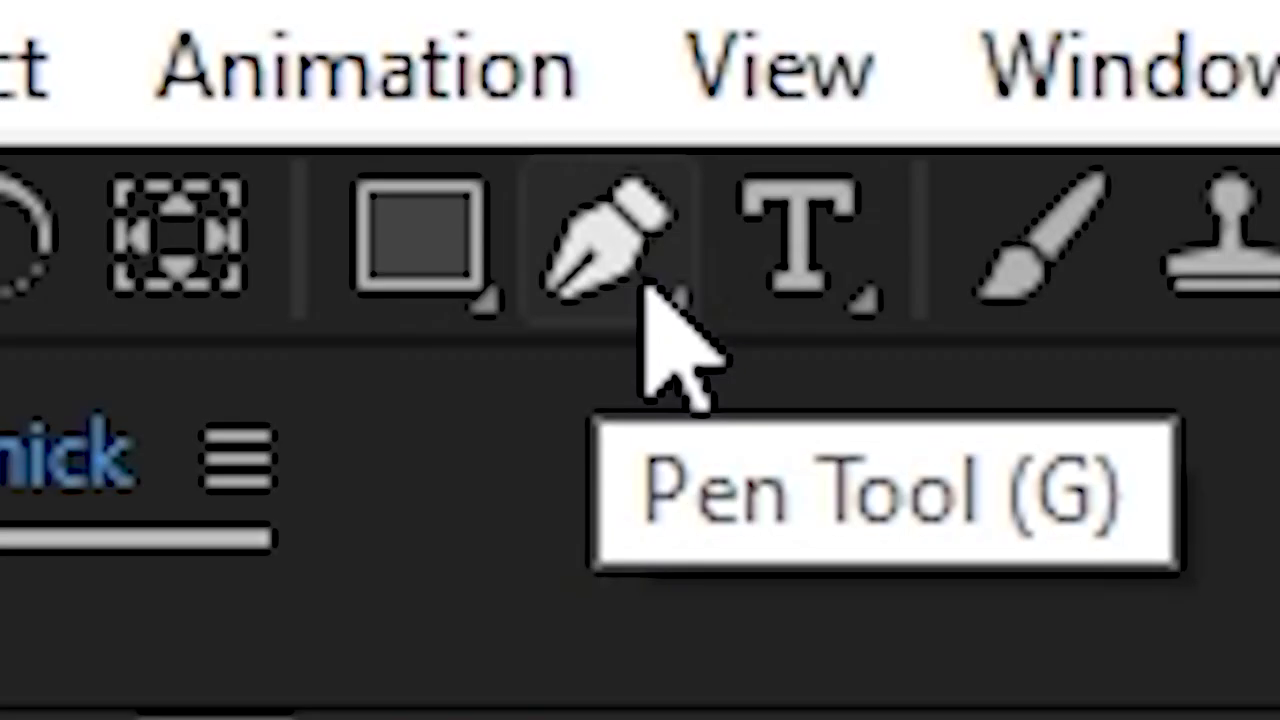
pyautogui.click(203, 40)
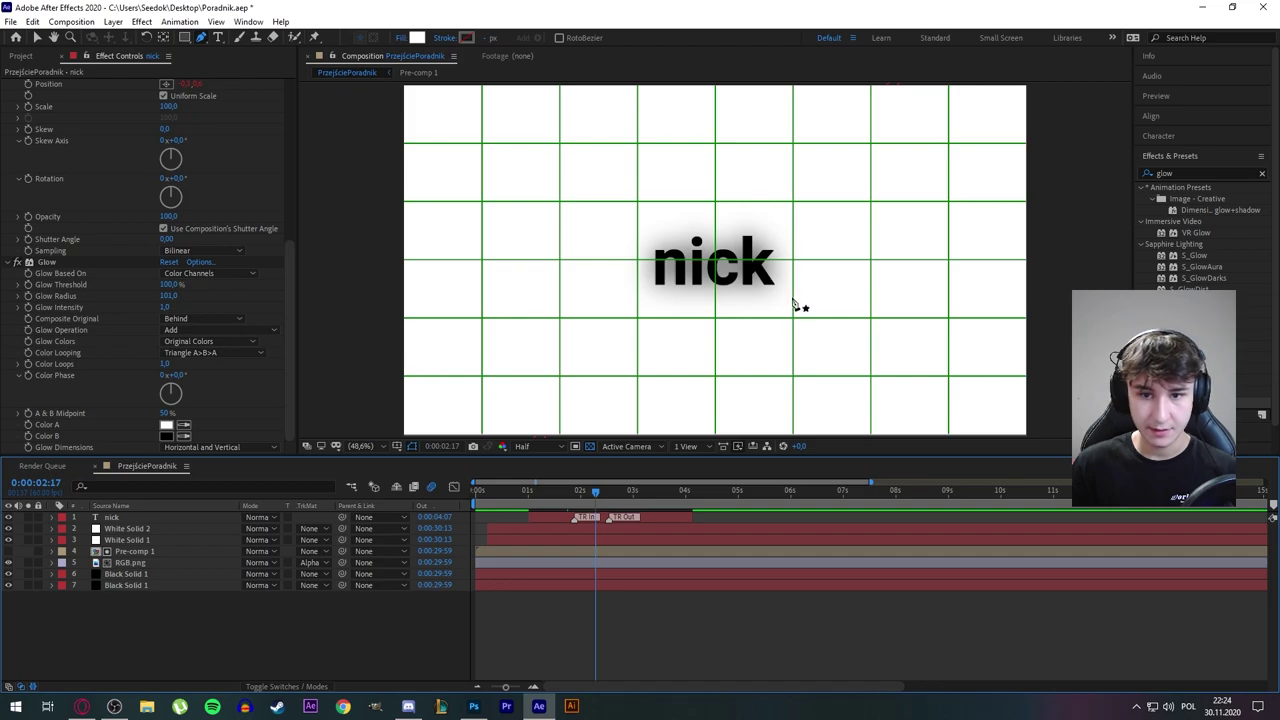
pyautogui.moveTo(746, 386); pyautogui.dragTo(834, 317)
pyautogui.hotkey('ctrl', 'z')
pyautogui.click(757, 372)
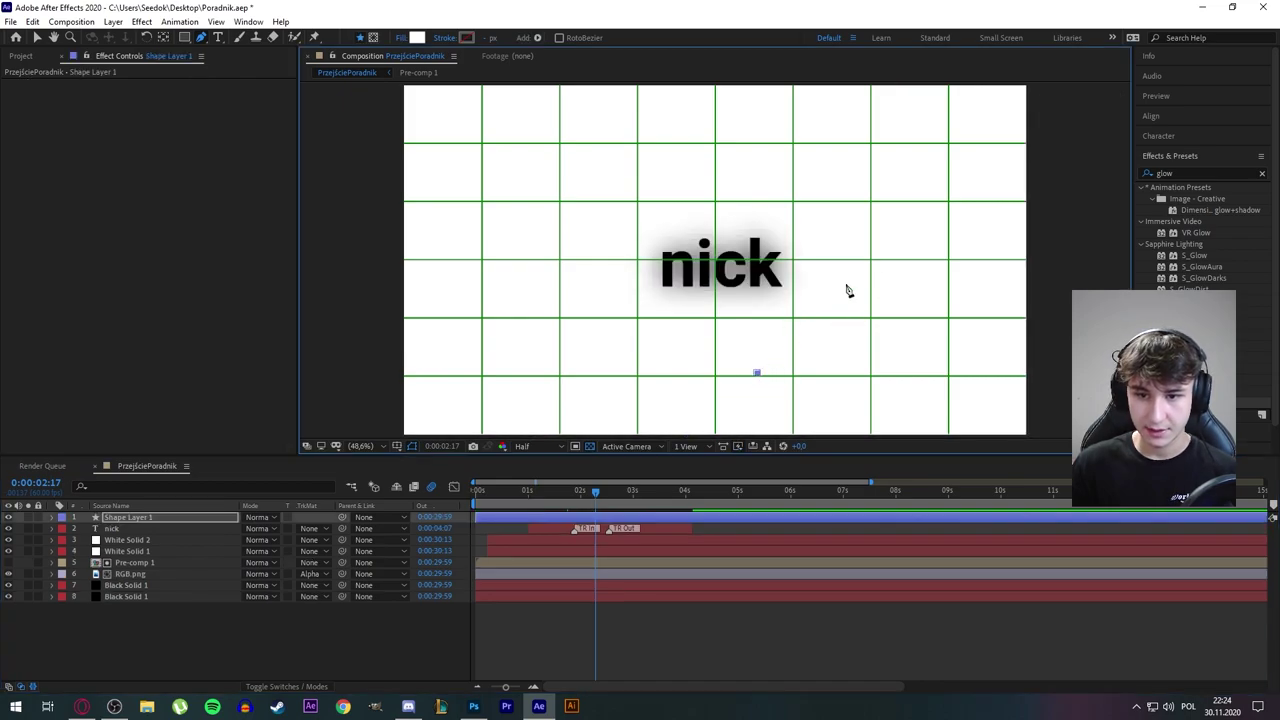
pyautogui.moveTo(866, 264); pyautogui.dragTo(884, 192)
pyautogui.moveTo(945, 131); pyautogui.dragTo(973, 121)
pyautogui.moveTo(542, 489); pyautogui.dragTo(588, 489)
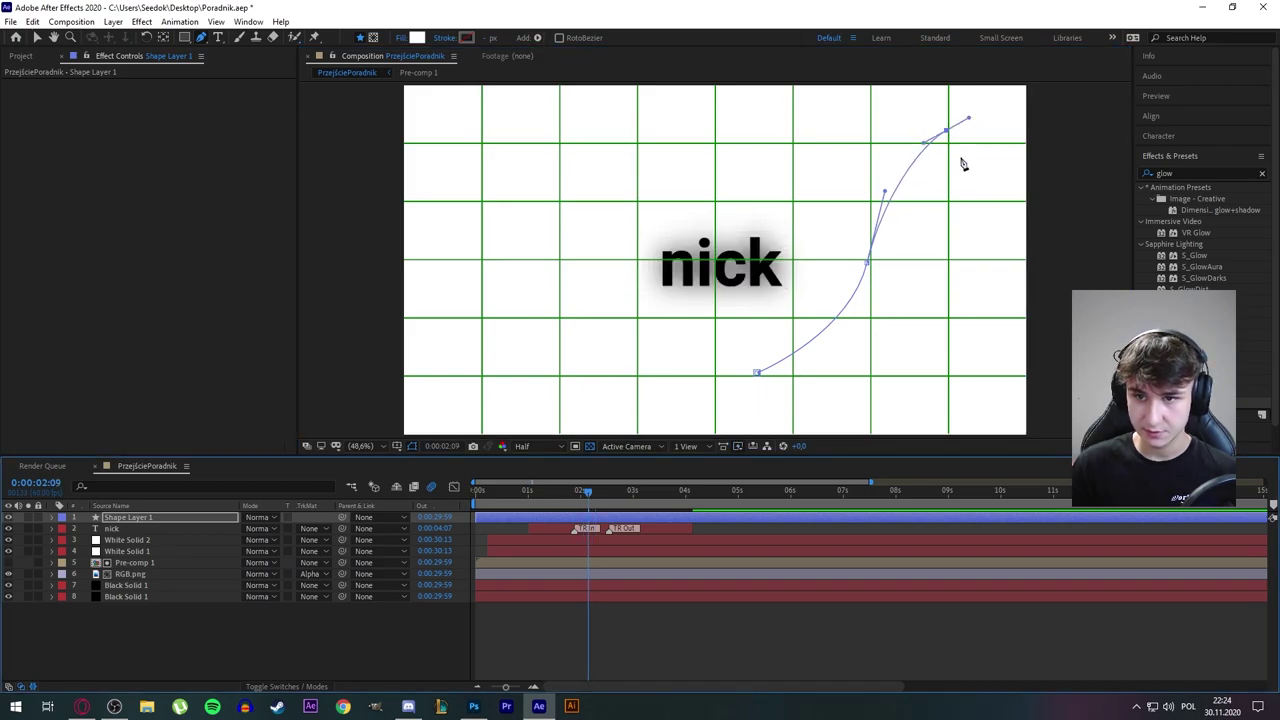
pyautogui.scroll(1, 834, 357)
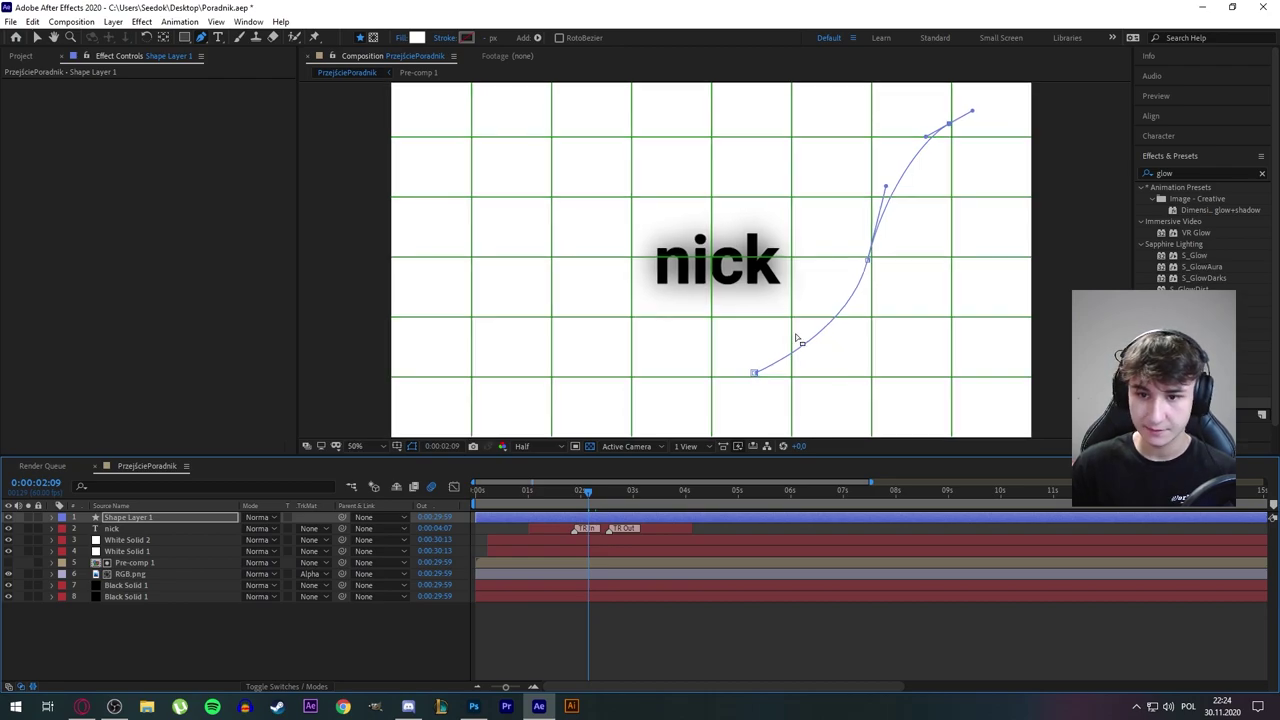
# Give the curve a solid black stroke 6 px wide and move it slightly down and to the left
pyautogui.click(445, 38)
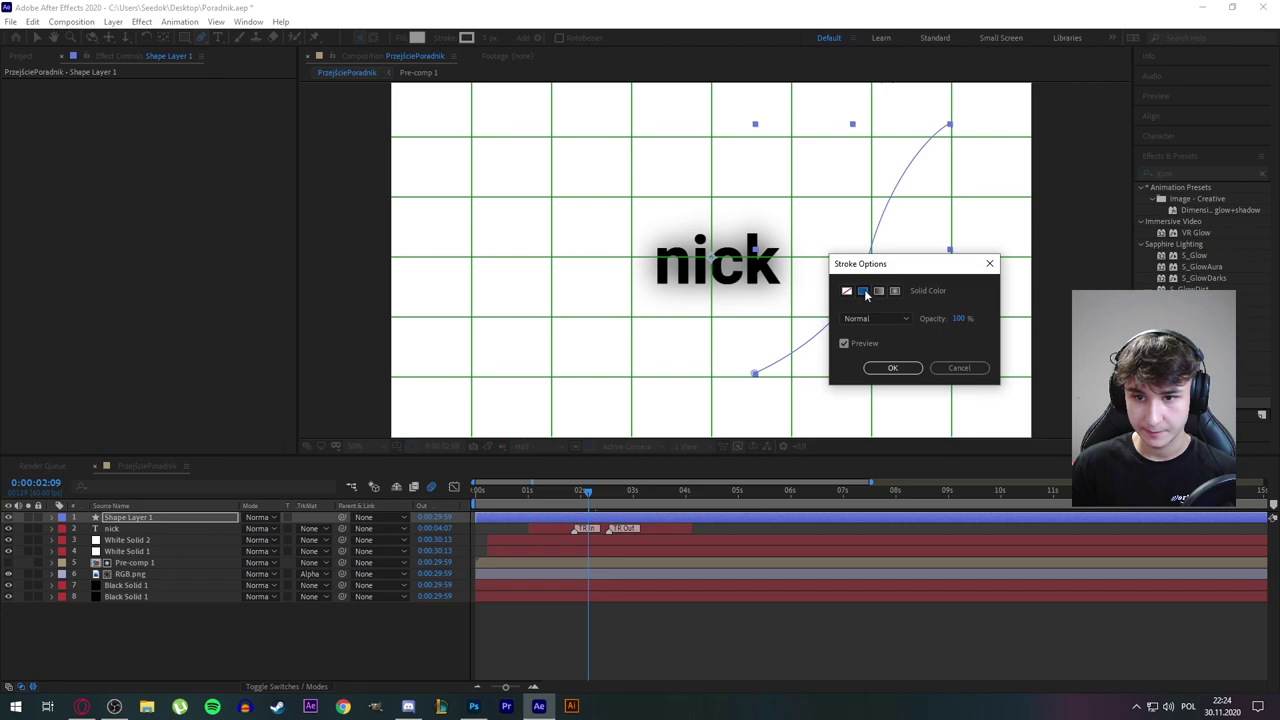
pyautogui.click(893, 369)
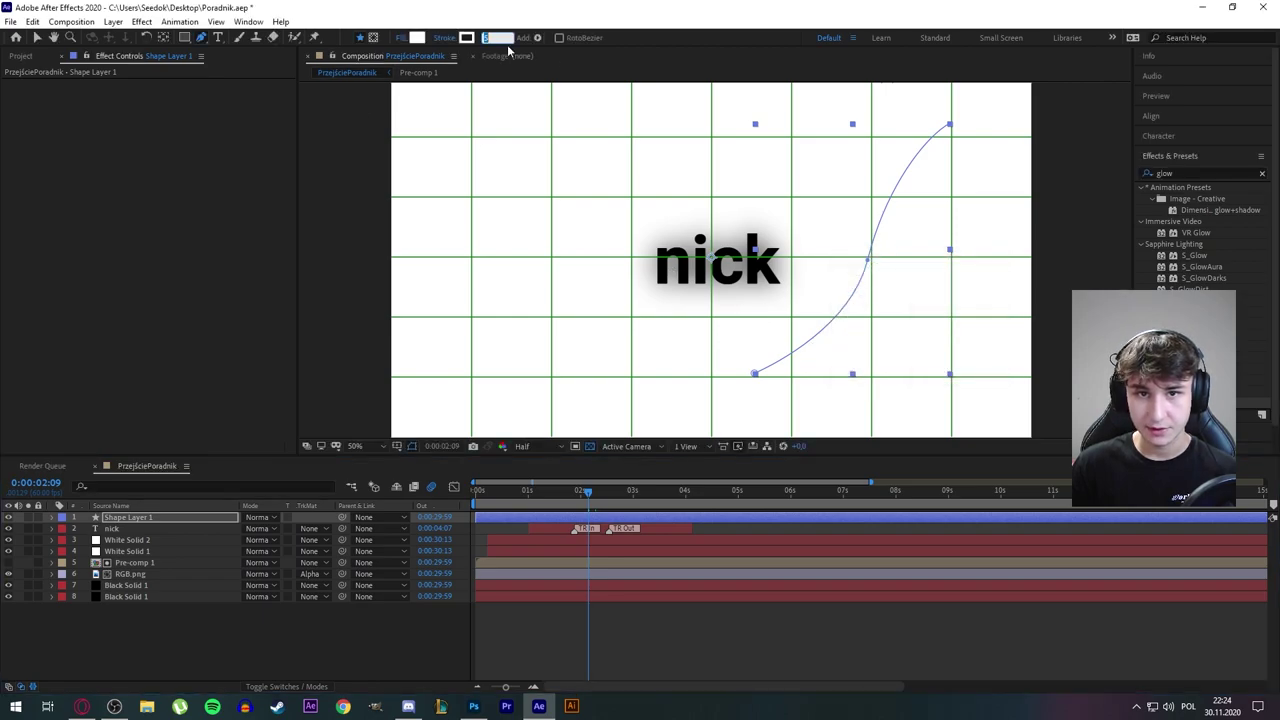
pyautogui.click(466, 38)
pyautogui.click(1157, 279)
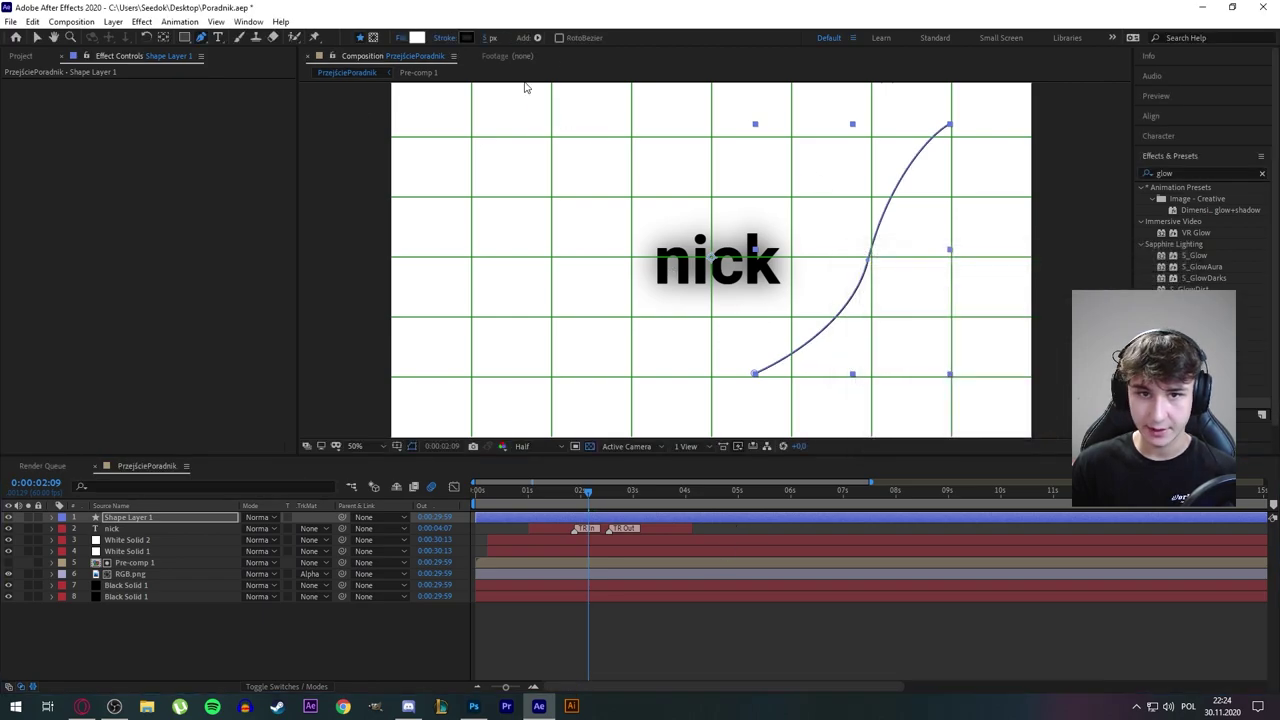
pyautogui.press('v')
pyautogui.moveTo(876, 251); pyautogui.dragTo(859, 323)
# Add Trim Paths to Shape Layer 1 and expand its properties
pyautogui.click(577, 491)
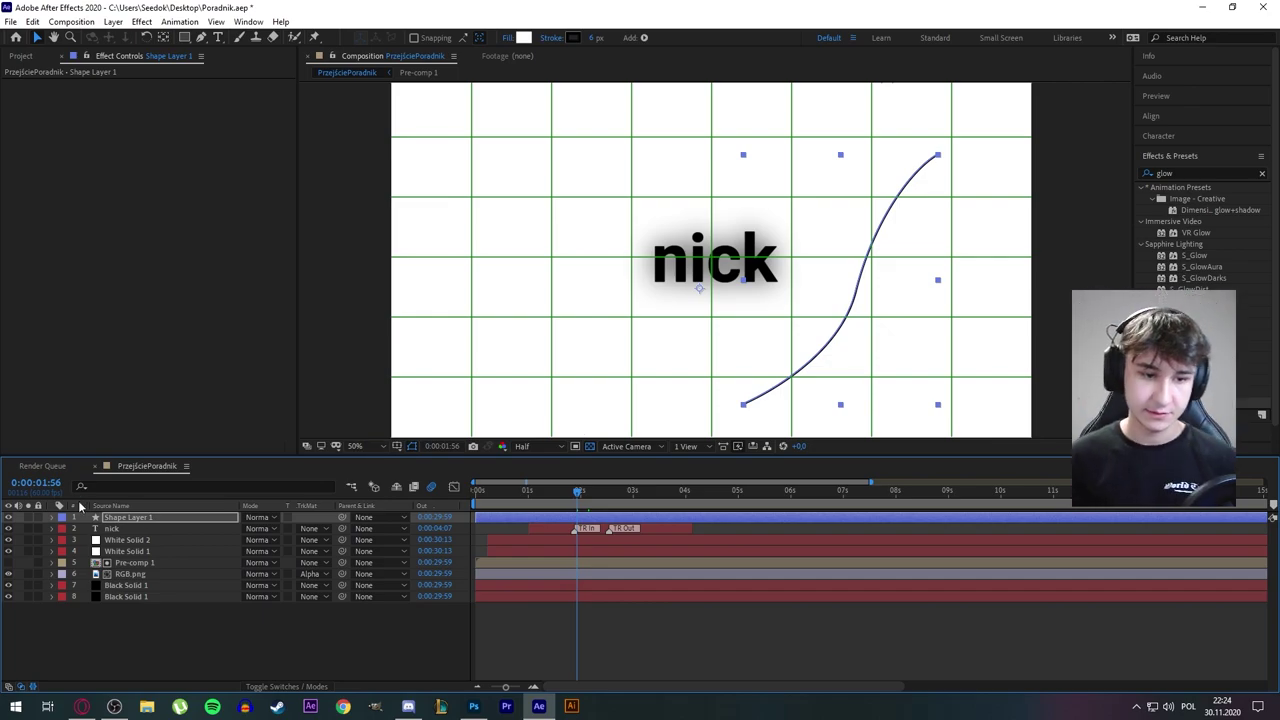
pyautogui.click(53, 518)
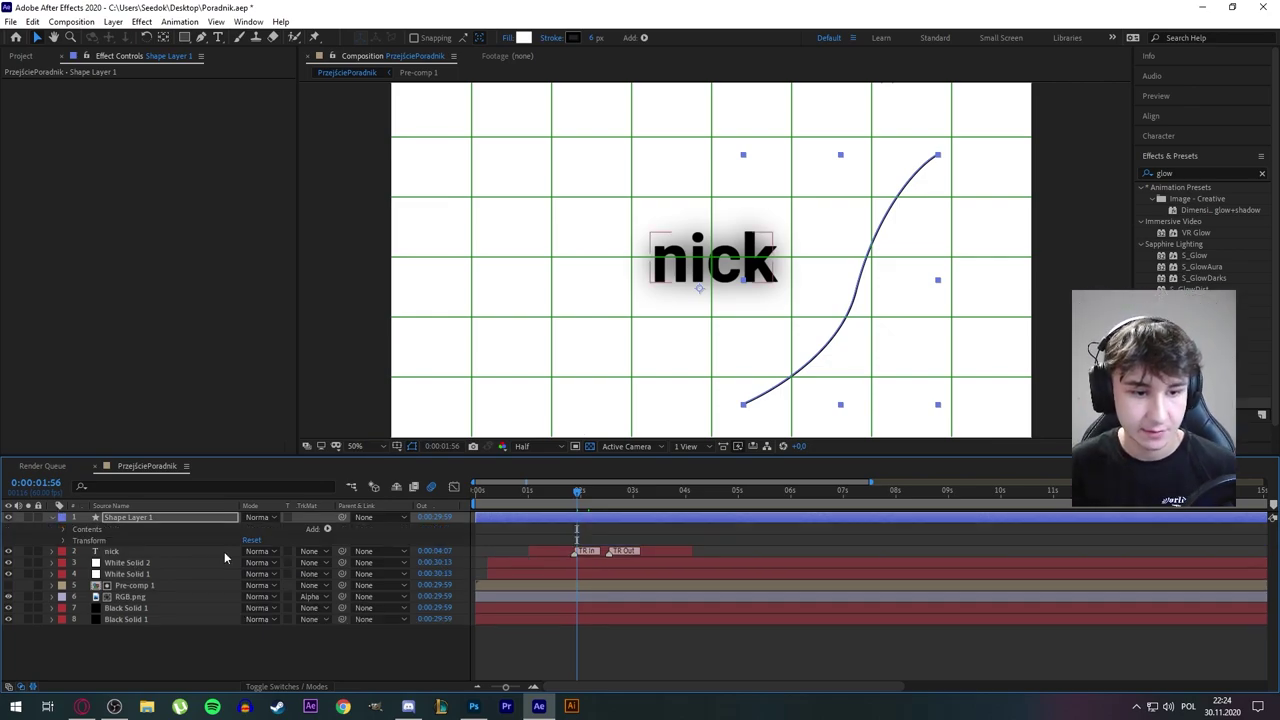
pyautogui.click(326, 528)
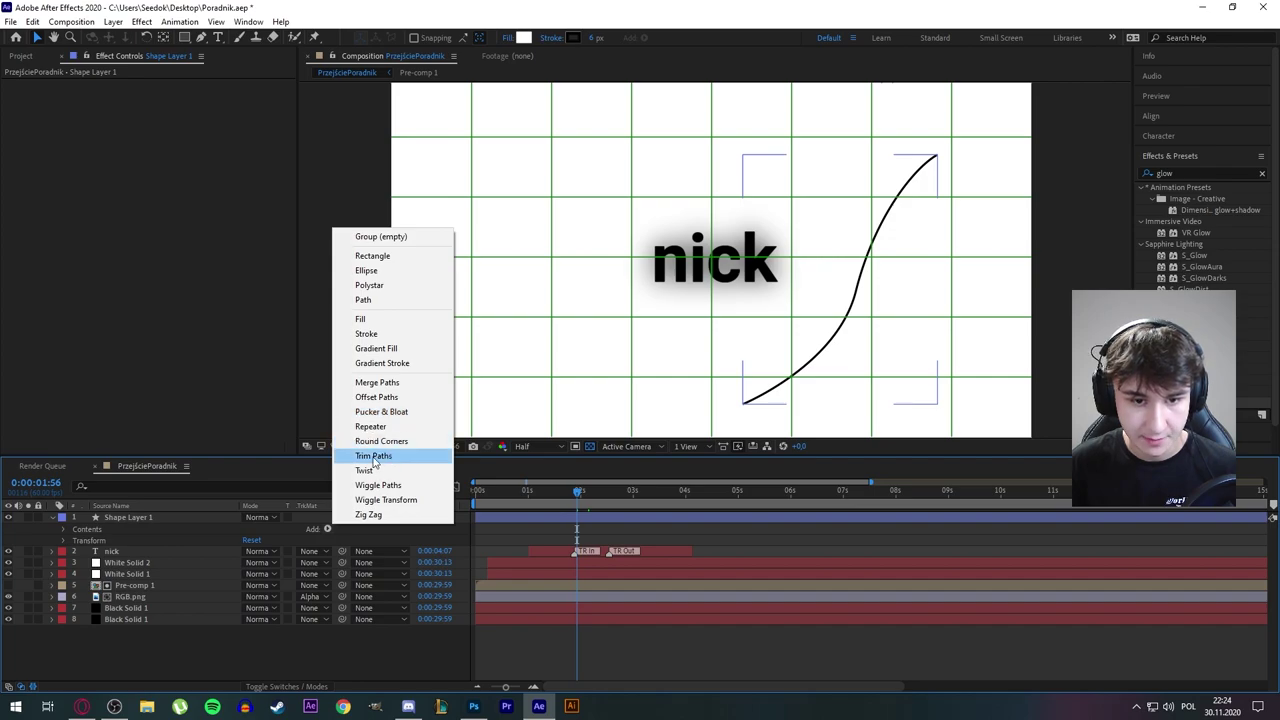
pyautogui.click(373, 456)
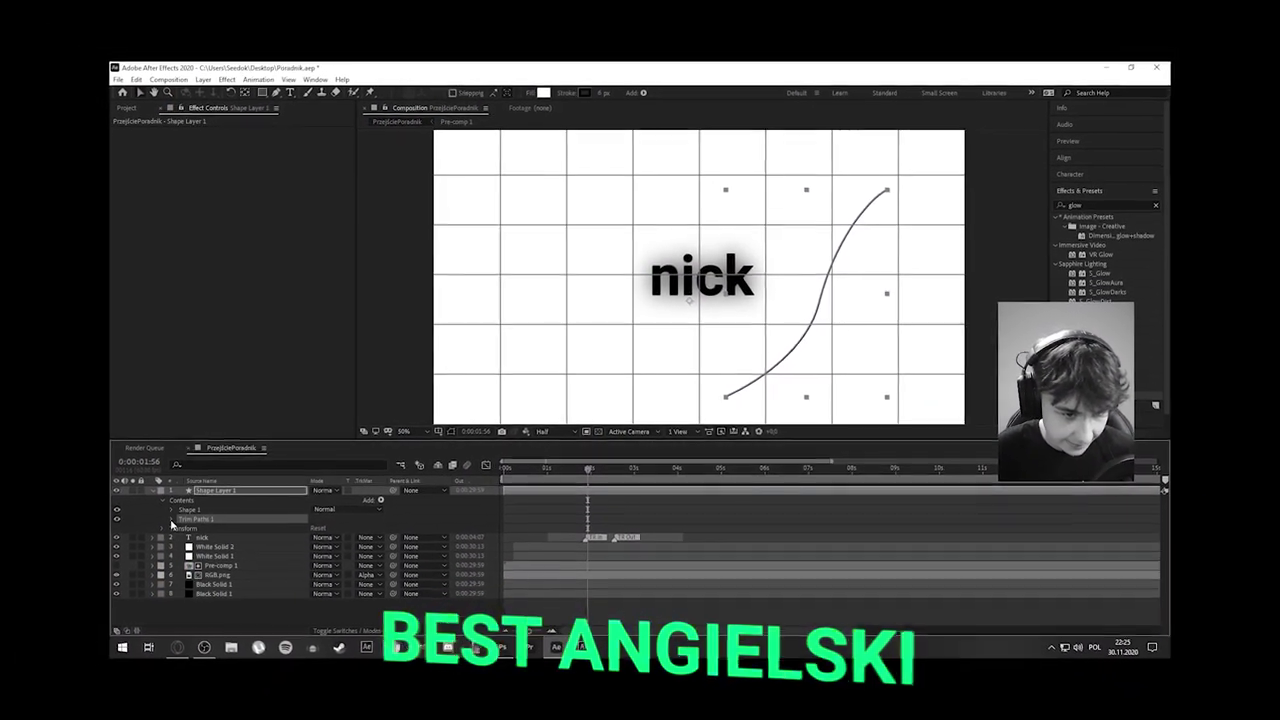
pyautogui.click(171, 520)
# Set the curve's fill to None and shift Shape Layer 1 to start at 0:00:01:11
pyautogui.moveTo(575, 492); pyautogui.dragTo(520, 490)
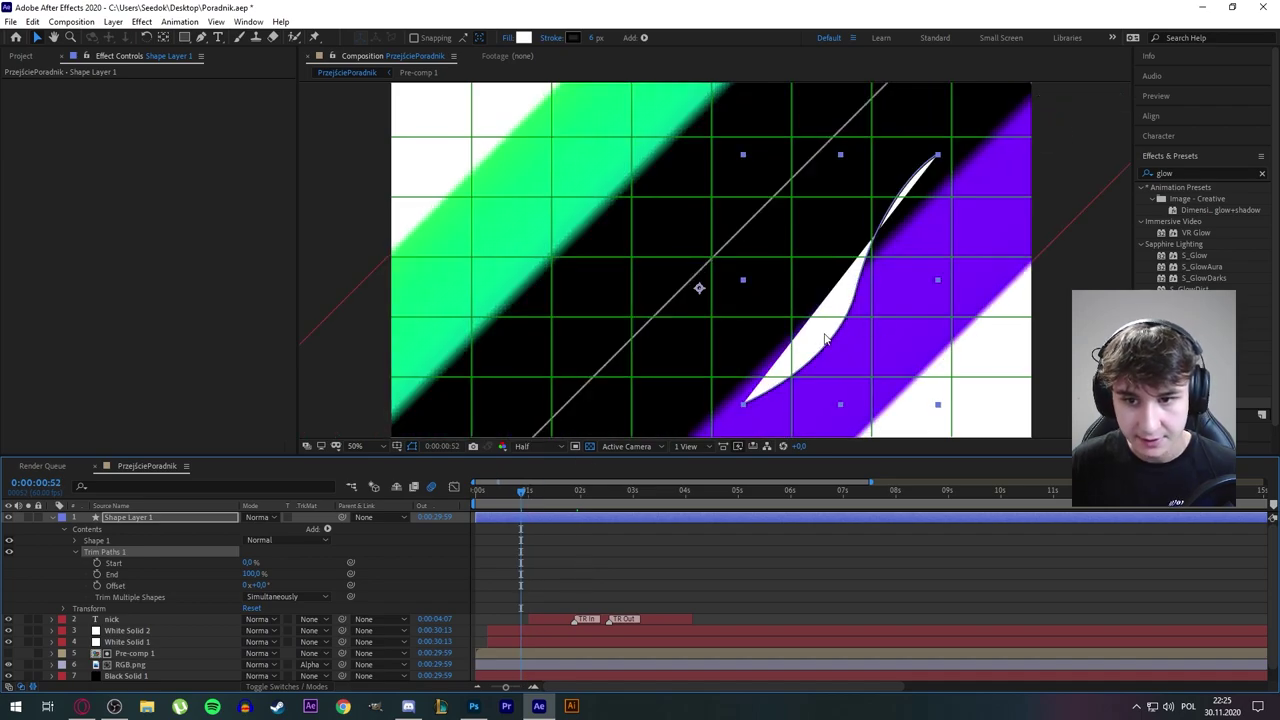
pyautogui.click(508, 37)
pyautogui.click(847, 290)
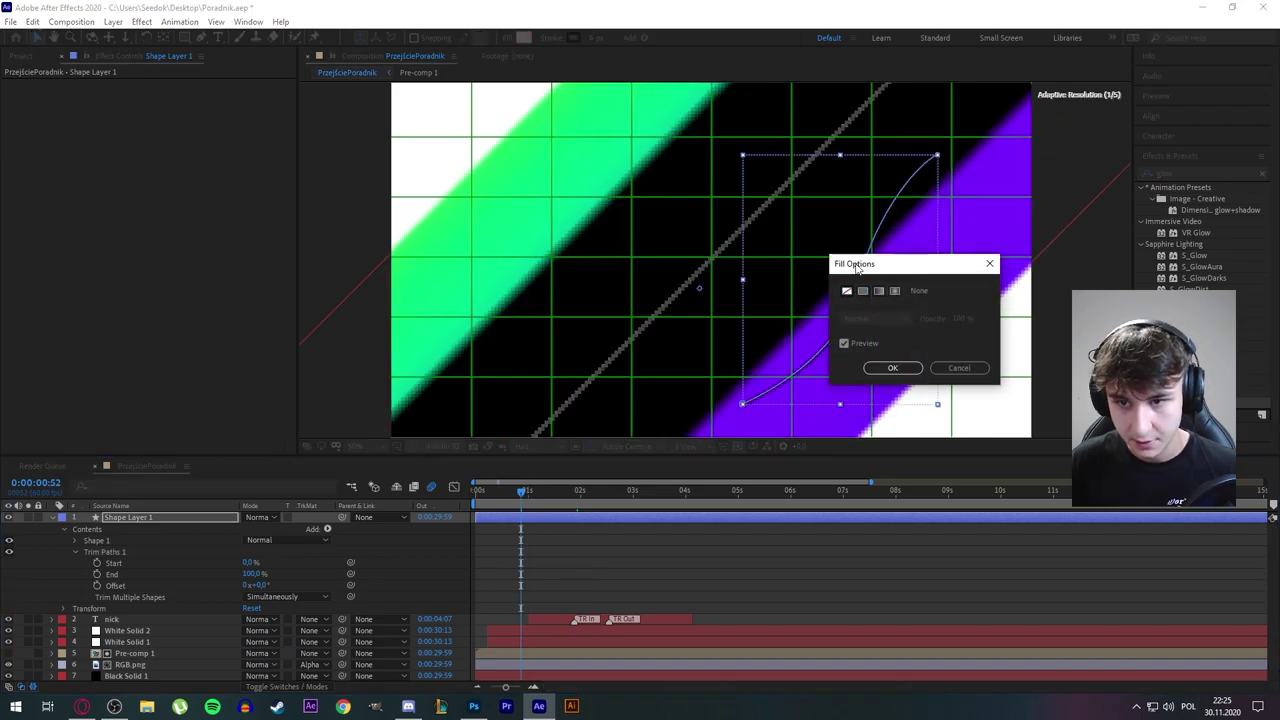
pyautogui.click(893, 367)
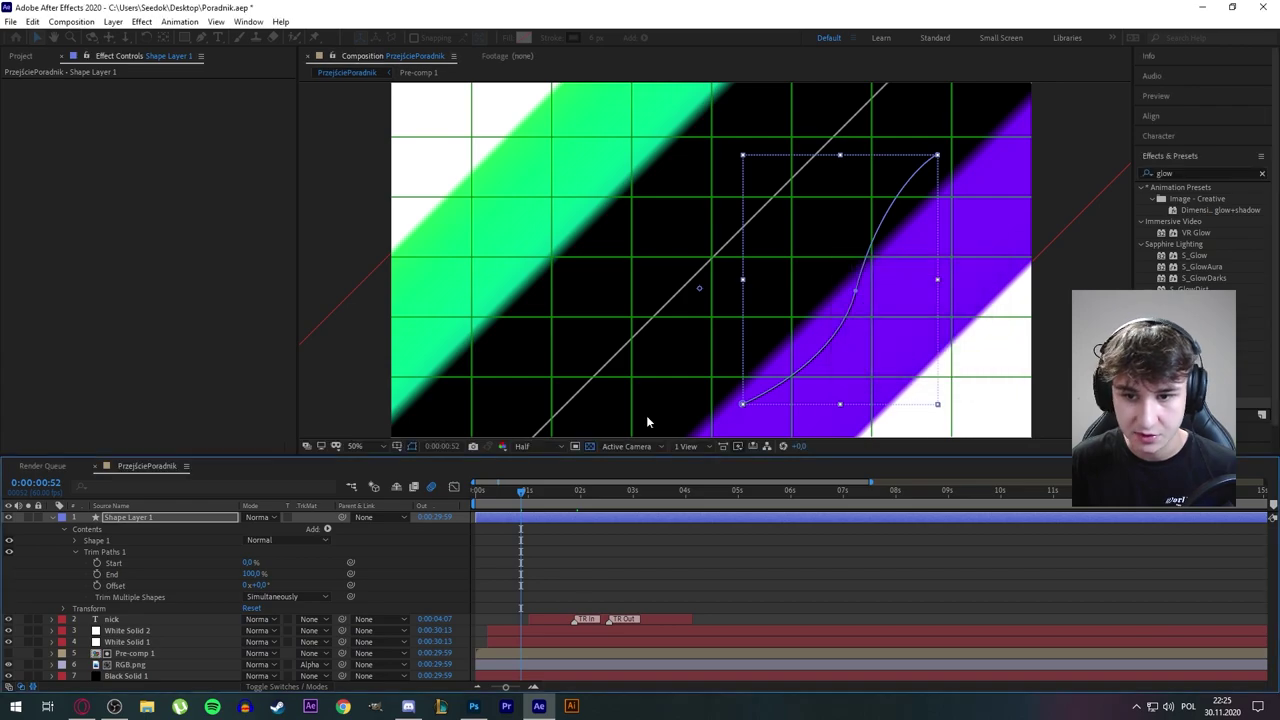
pyautogui.press('space')
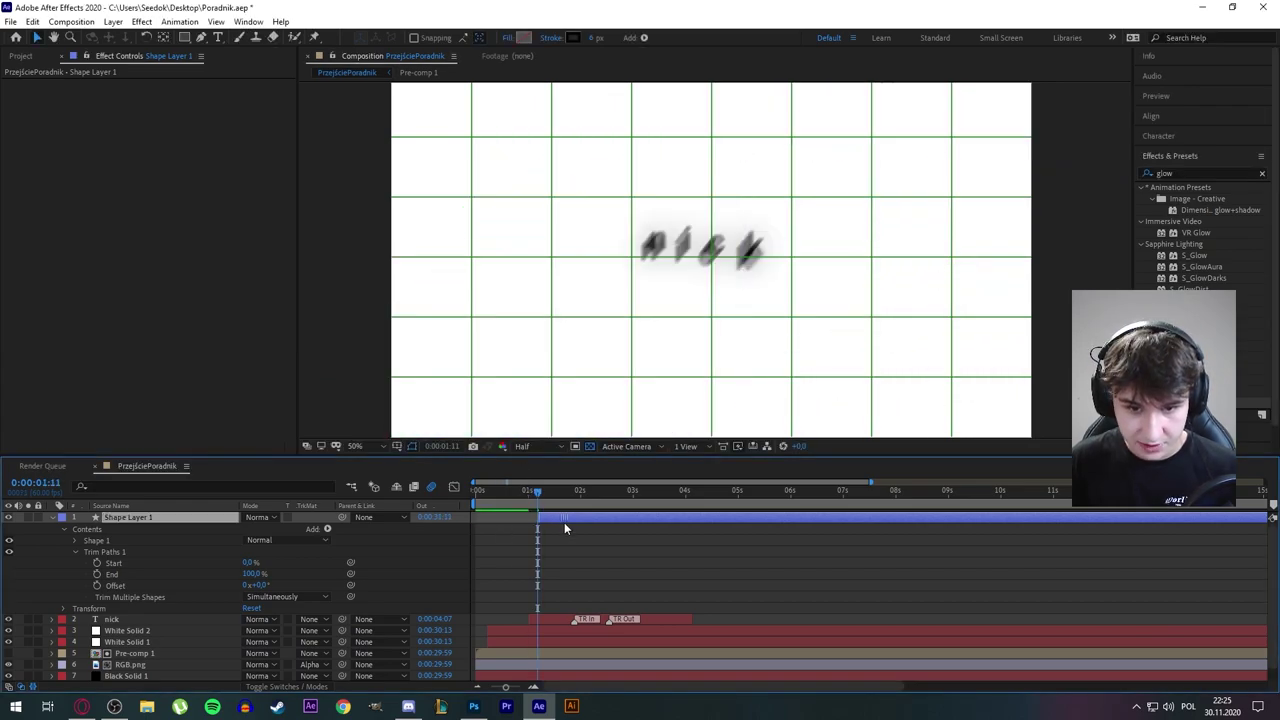
# Keyframe the Trim Paths Start and End of Shape Layer 1 from 0% to 100% at 0:00:01:59
pyautogui.click(97, 563)
pyautogui.write('100')
pyautogui.press('Return')
pyautogui.press('space')
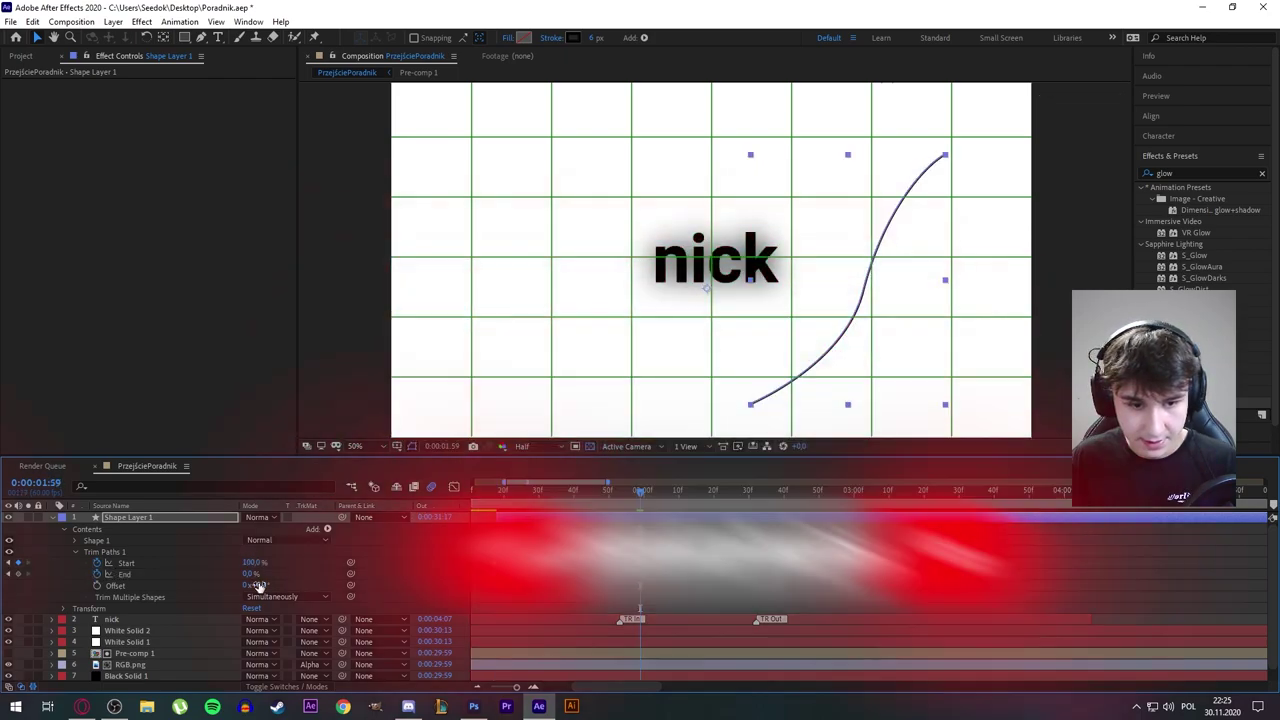
pyautogui.write('00')
pyautogui.press('Return')
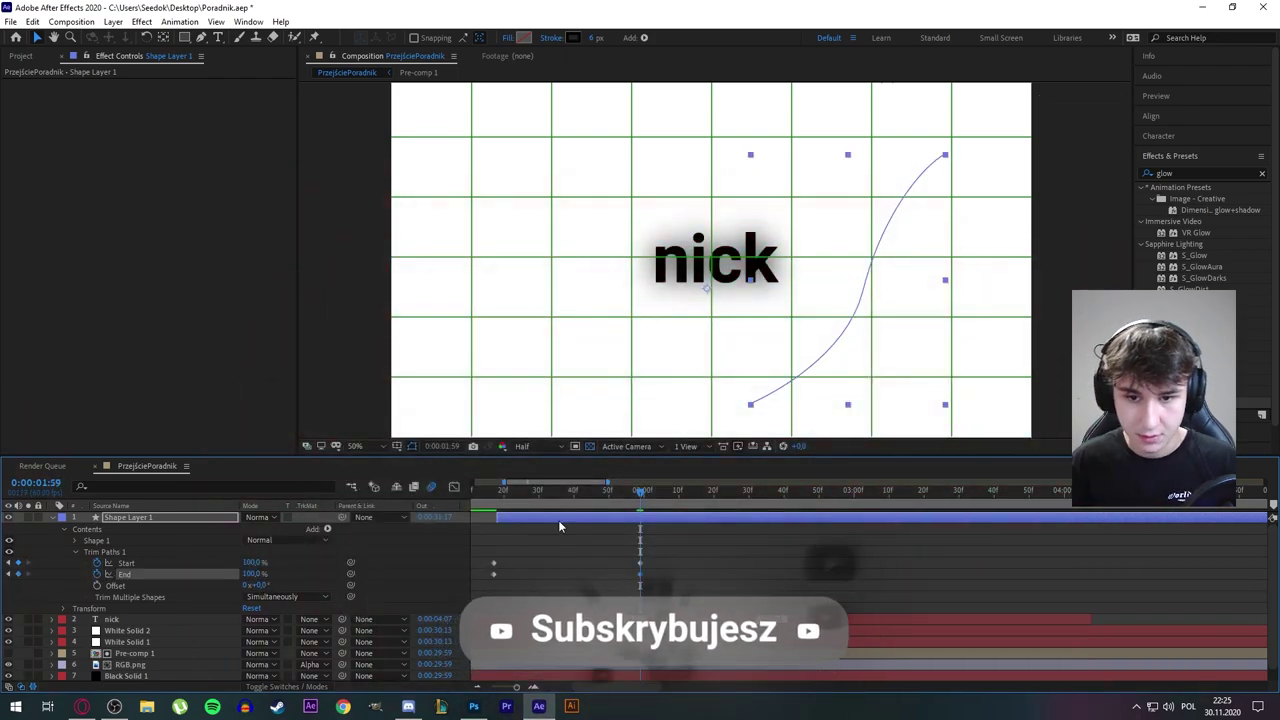
# Delay the second End keyframe of Trim Paths to about 0:00:02:12, past the matching Start keyframe
pyautogui.moveTo(640, 496); pyautogui.dragTo(545, 514)
pyautogui.moveTo(639, 573); pyautogui.dragTo(661, 573)
pyautogui.moveTo(547, 496); pyautogui.dragTo(607, 528)
pyautogui.moveTo(672, 575); pyautogui.dragTo(688, 576)
# Preview the transition with the animated line from the beginning and again from 0:00:00:37, then expand Shape Layer 1's Trim Paths properties
pyautogui.moveTo(592, 497); pyautogui.dragTo(58, 515)
pyautogui.press('space')
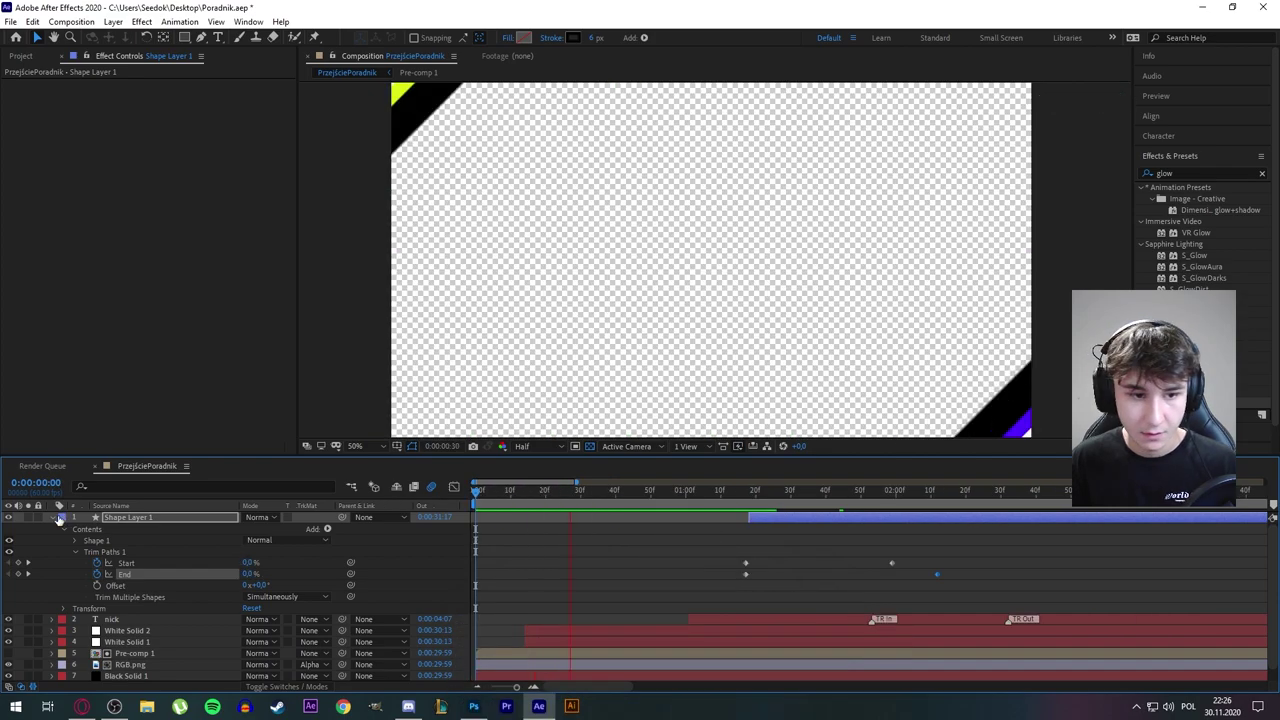
pyautogui.press('space')
pyautogui.click(53, 517)
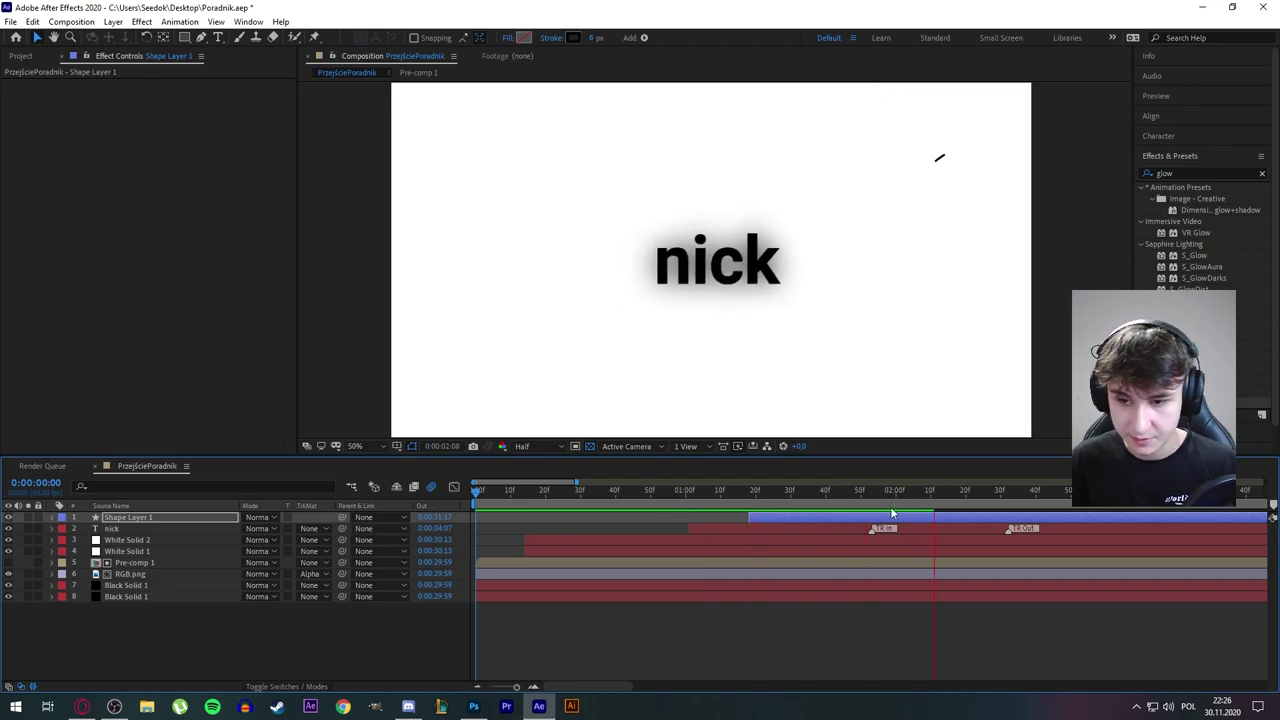
pyautogui.click(932, 483)
pyautogui.moveTo(928, 493); pyautogui.dragTo(606, 492)
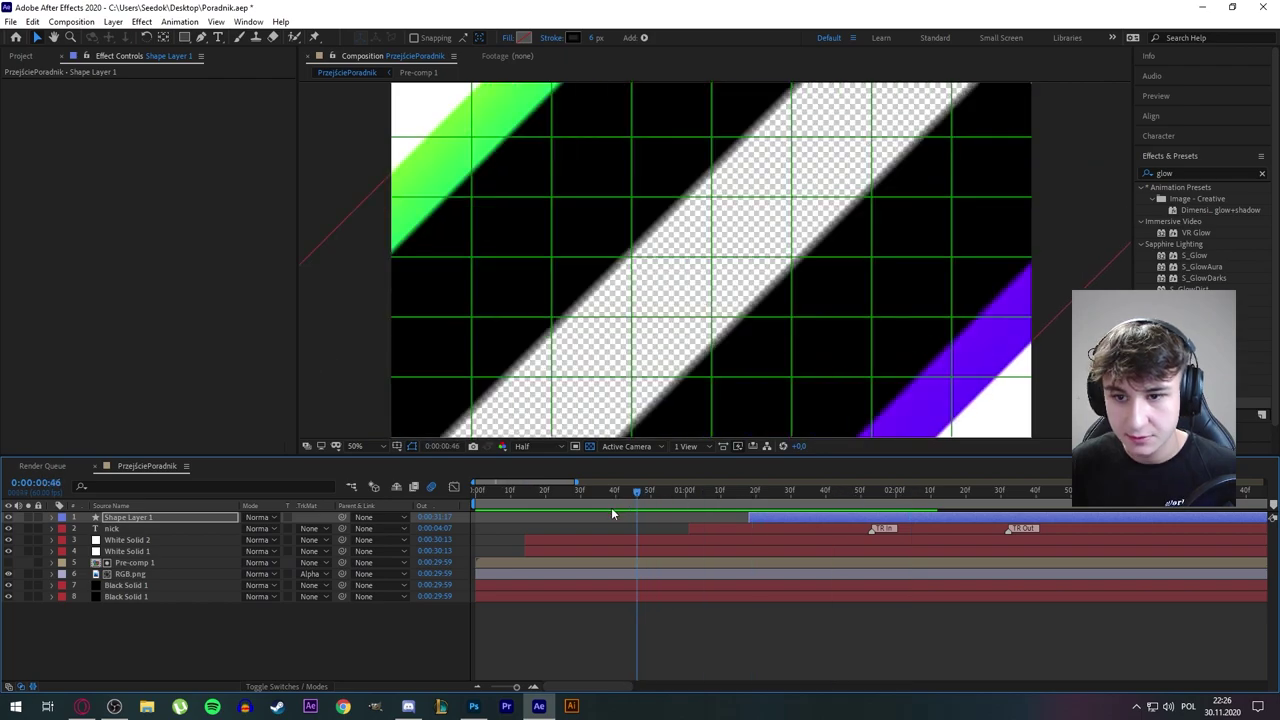
pyautogui.press('space')
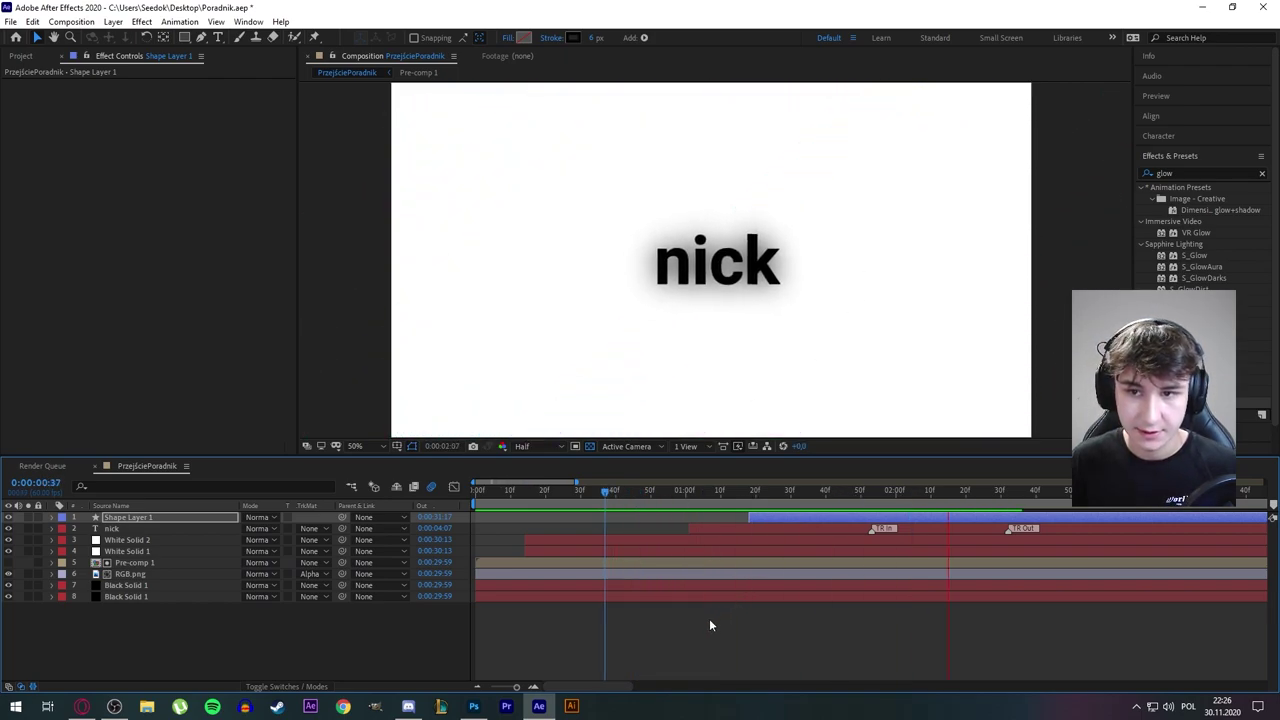
pyautogui.click(53, 517)
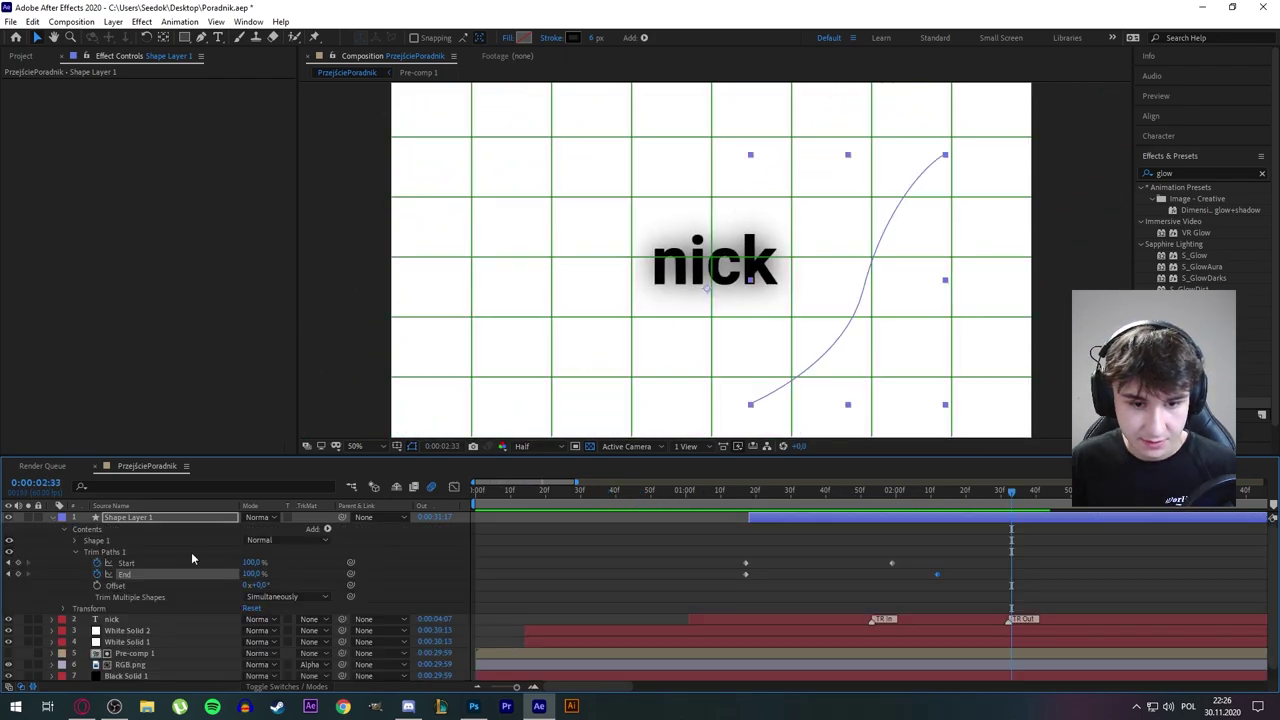
# Apply Easy Ease to all Trim Paths Start and End keyframes of Shape Layer 1, and preview the line from 0:00:01:09
pyautogui.moveTo(954, 554); pyautogui.dragTo(714, 596)
pyautogui.press('F9')
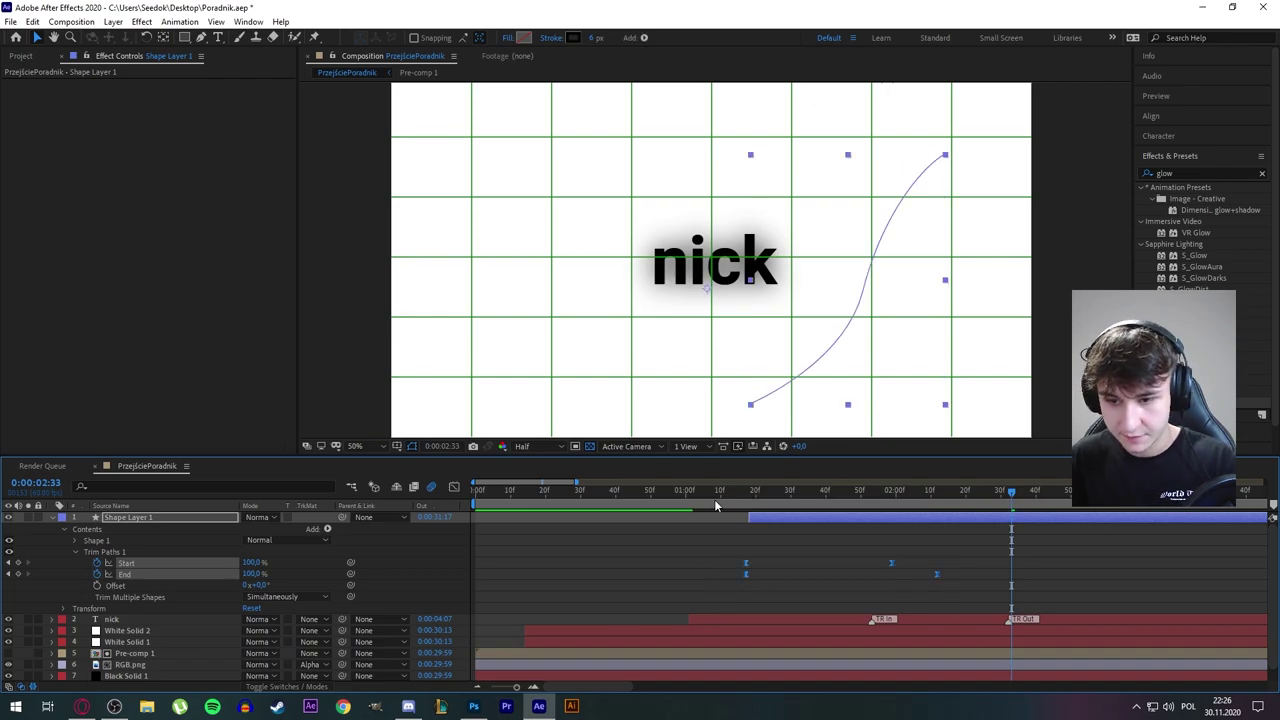
pyautogui.click(453, 487)
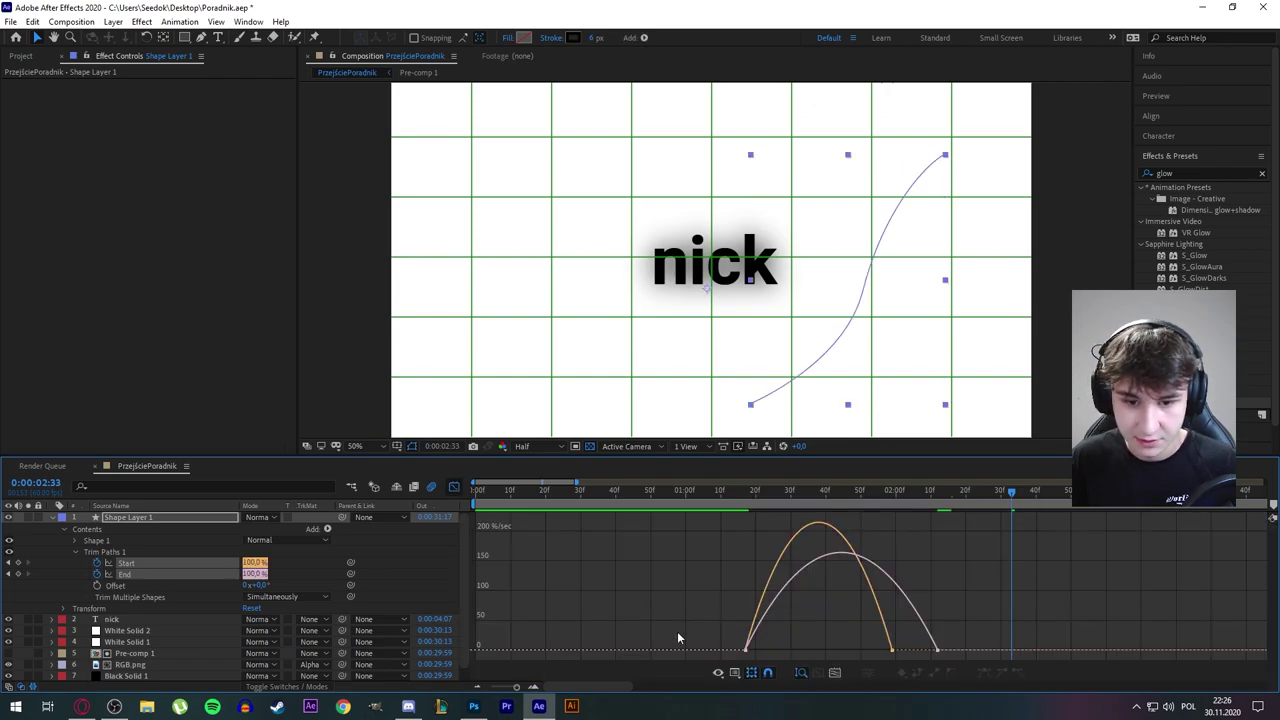
pyautogui.click(453, 487)
pyautogui.click(716, 490)
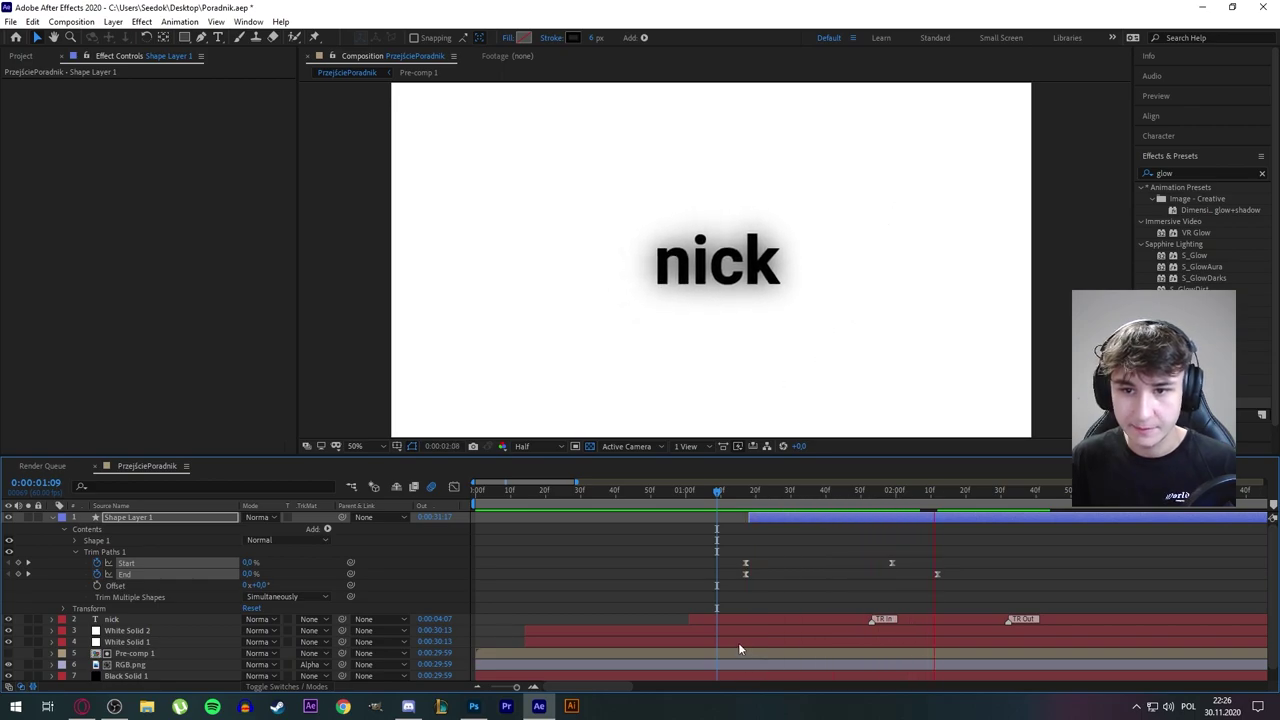
pyautogui.press('space')
# Duplicate Shape Layer 1 and move the copied line to the left of the nick text
pyautogui.click(54, 518)
pyautogui.hotkey('ctrl', 'd')
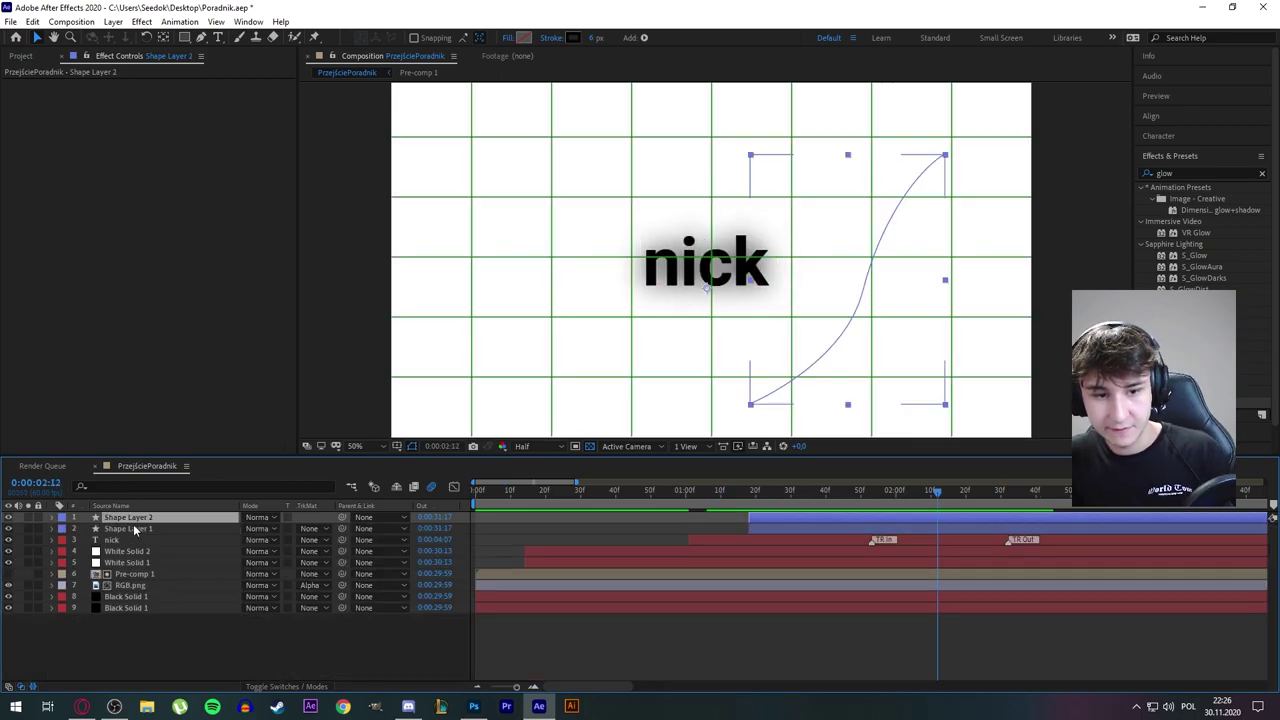
pyautogui.moveTo(865, 278); pyautogui.dragTo(549, 283)
# Duplicate Shape Layer 2, scale the new line to 50% and place it above the nick text
pyautogui.hotkey('ctrl', 'd')
pyautogui.press('s')
pyautogui.click(262, 528)
pyautogui.write('50')
pyautogui.press('Return')
pyautogui.moveTo(470, 216); pyautogui.dragTo(757, 157)
# Rotate Shape Layer 3 to 35°, duplicate it, and place one of the two lines below and left of the nick text
pyautogui.press('r')
pyautogui.moveTo(263, 528); pyautogui.dragTo(298, 528)
pyautogui.moveTo(738, 217); pyautogui.dragTo(580, 400)
pyautogui.hotkey('ctrl', 'd')
# Preview the four animated lines around the nick text from 0:00:00:57
pyautogui.moveTo(932, 491); pyautogui.dragTo(674, 508)
pyautogui.press('space')
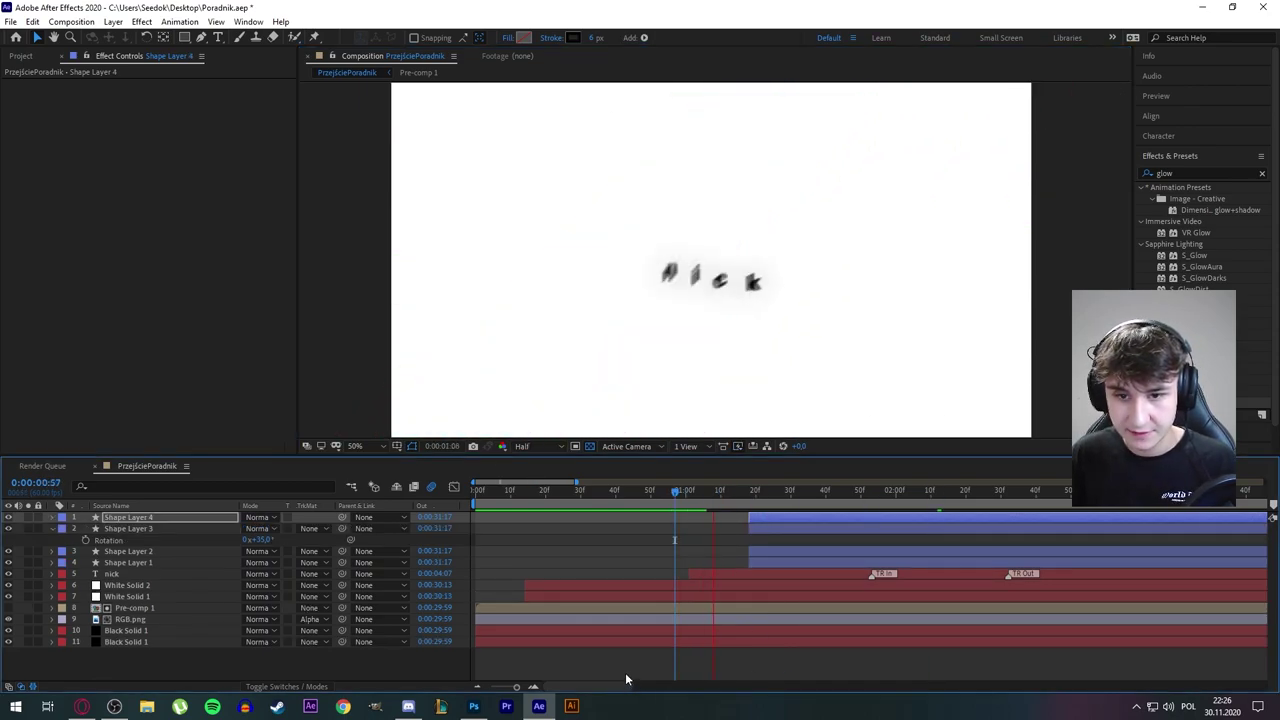
pyautogui.press('space')
# Rotate Shape Layer 2 to -14°, shift the line slightly lower beside the text, and preview from 0:00:00:27
pyautogui.moveTo(523, 160); pyautogui.dragTo(519, 180)
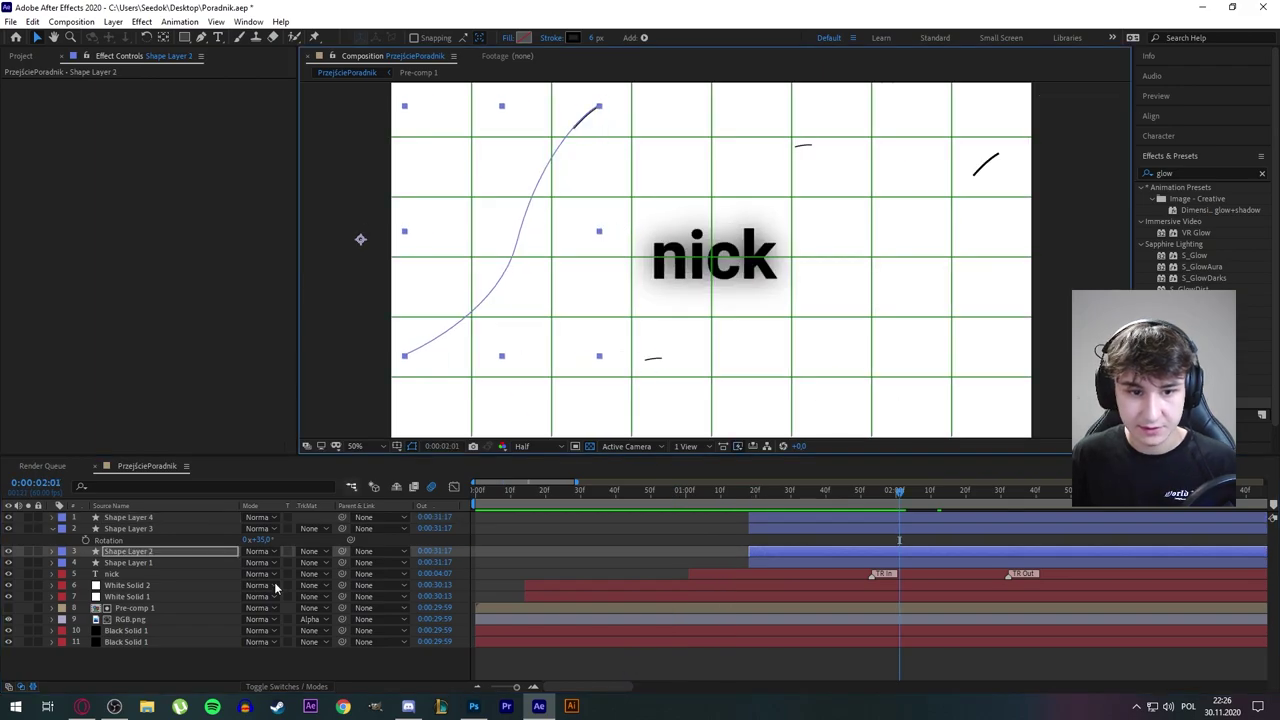
pyautogui.press('r')
pyautogui.moveTo(265, 562); pyautogui.dragTo(251, 562)
pyautogui.moveTo(517, 233); pyautogui.dragTo(507, 295)
pyautogui.click(568, 490)
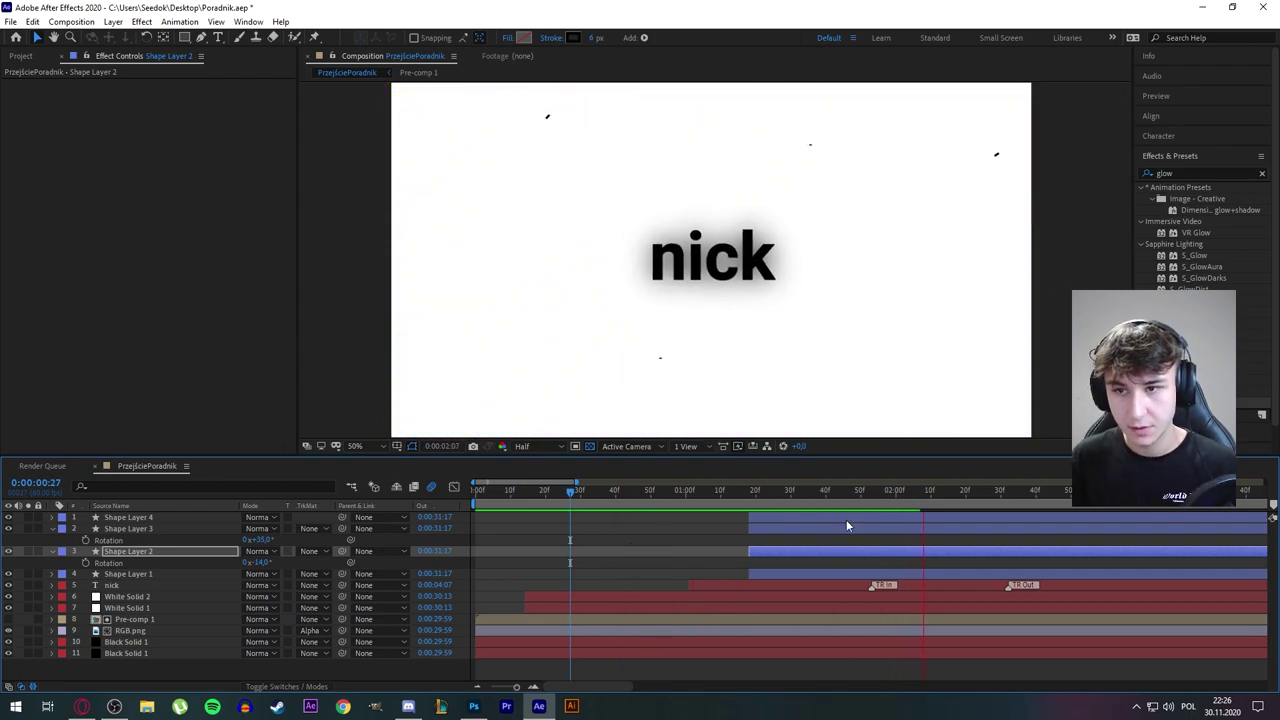
pyautogui.press('space')
# Pre-compose the four shape layers into a new composition named Linie
pyautogui.moveTo(969, 491); pyautogui.dragTo(825, 492)
pyautogui.click(128, 574)
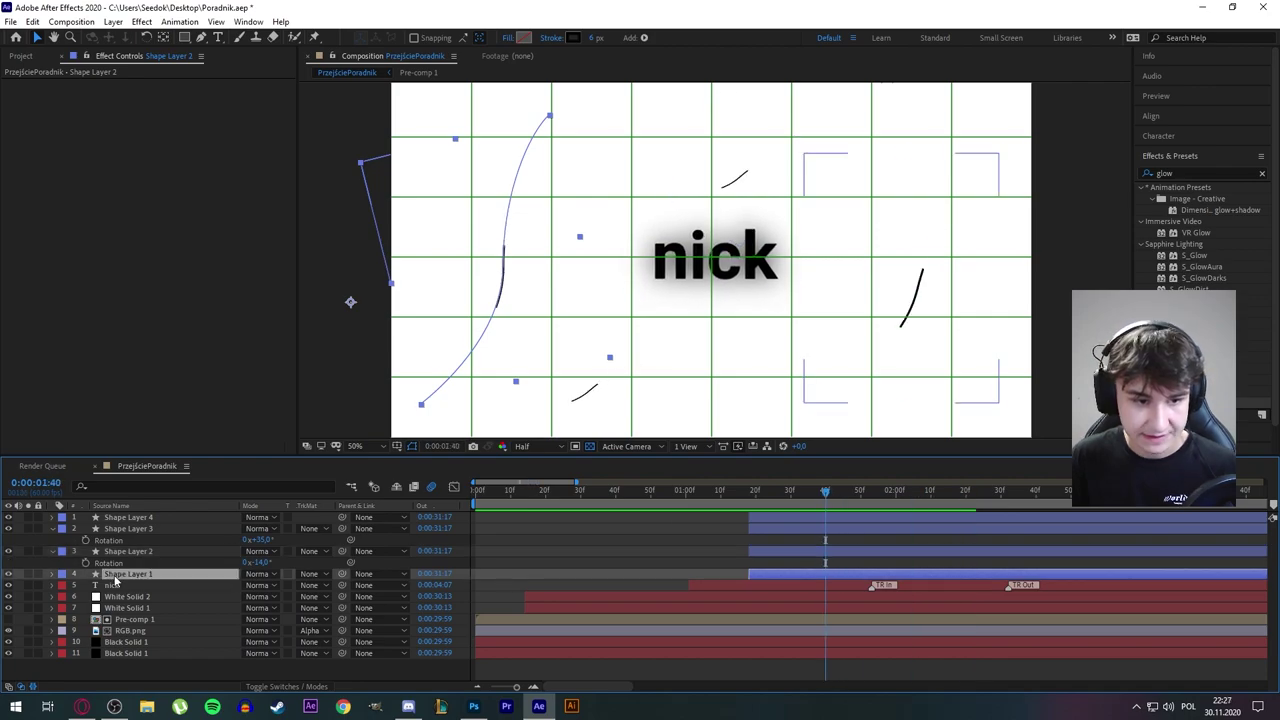
pyautogui.keyDown('shift'); pyautogui.click(151, 521); pyautogui.keyUp('shift')
pyautogui.hotkey('ctrl', 'shift', 'c')
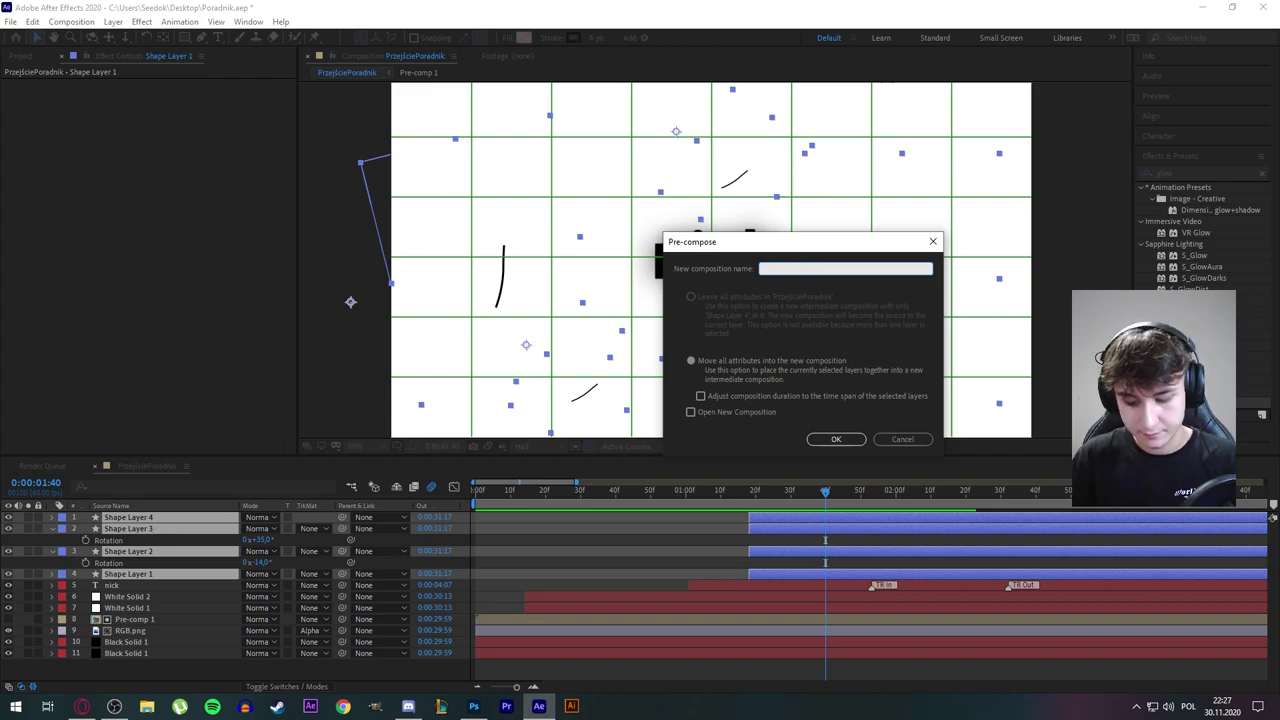
pyautogui.write('Linie')
pyautogui.press('Return')
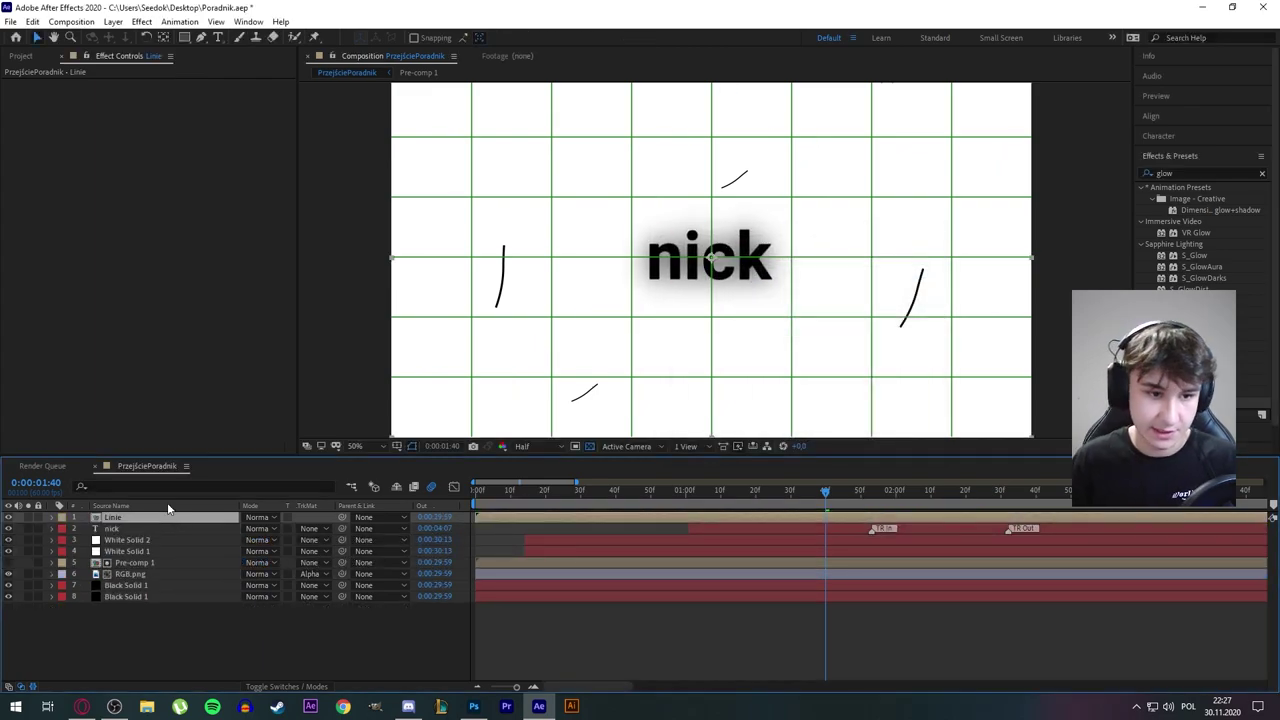
# Duplicate RGB.png, place the copy directly beneath Linie, and set its track matte to Alpha
pyautogui.click(140, 575)
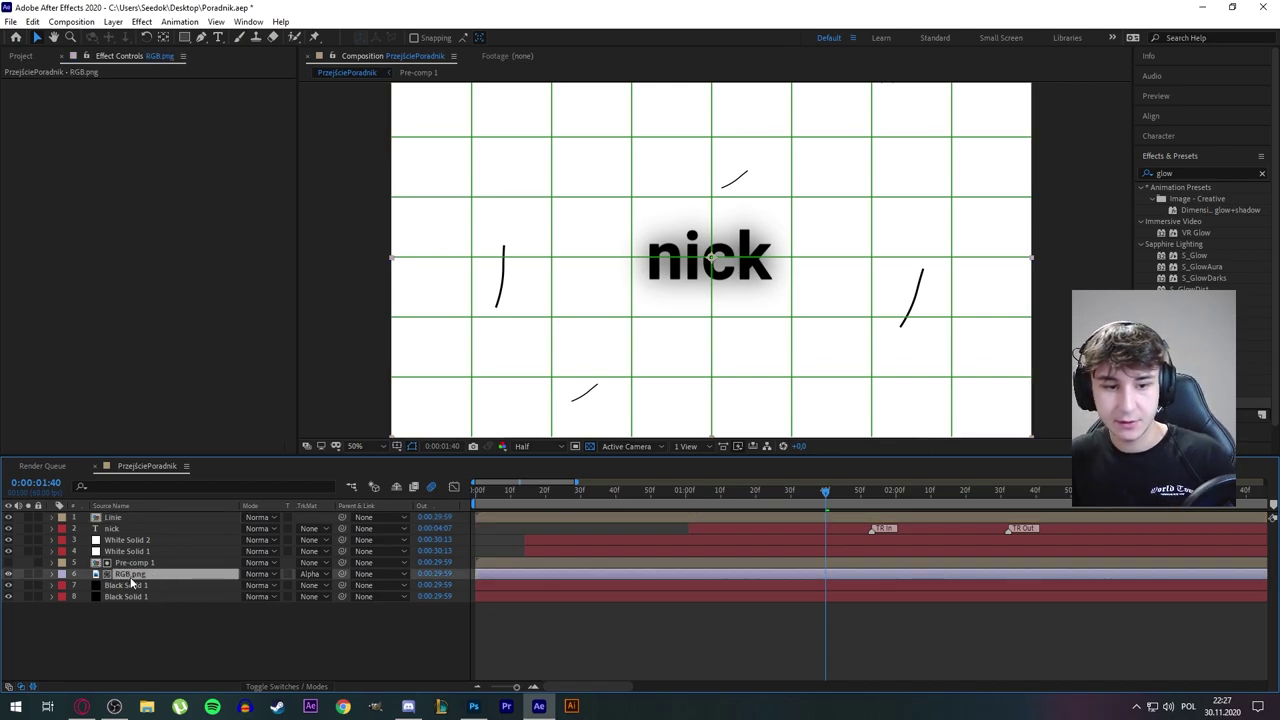
pyautogui.moveTo(133, 585); pyautogui.dragTo(187, 528)
pyautogui.click(310, 528)
pyautogui.click(335, 565)
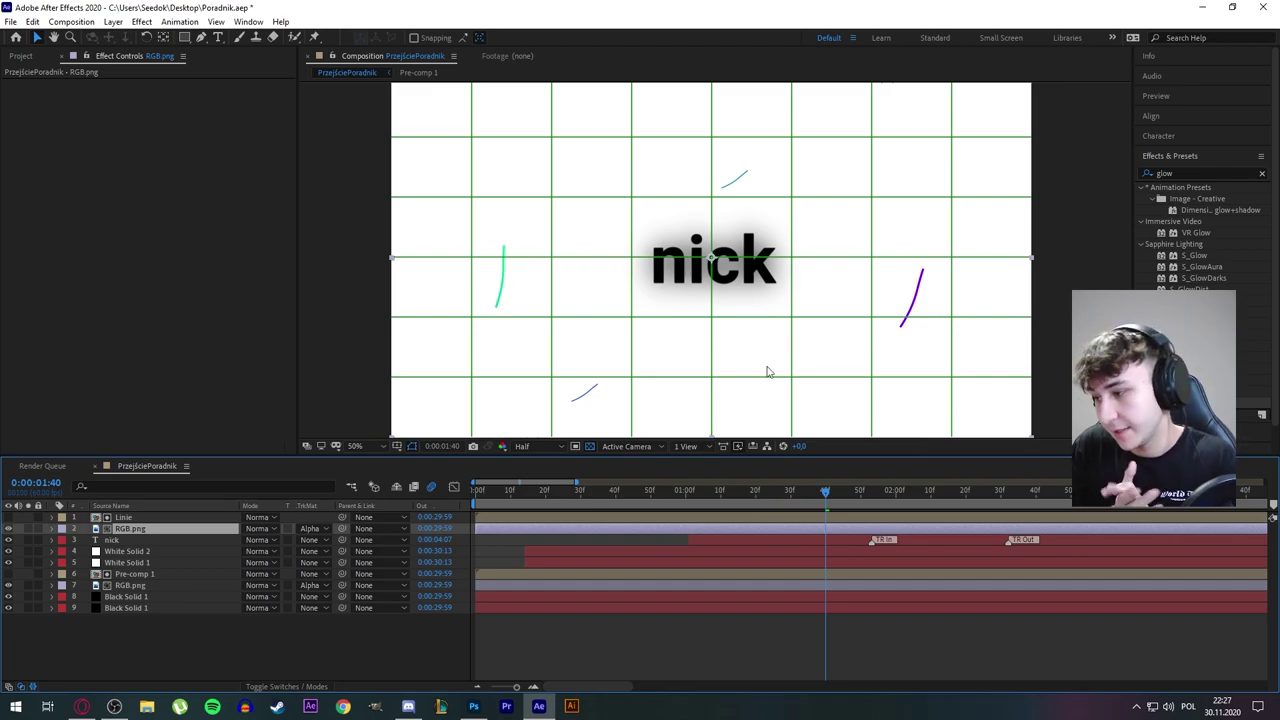
# Apply the Glow effect to the Linie layer
pyautogui.moveTo(825, 492); pyautogui.dragTo(822, 492)
pyautogui.click(200, 562)
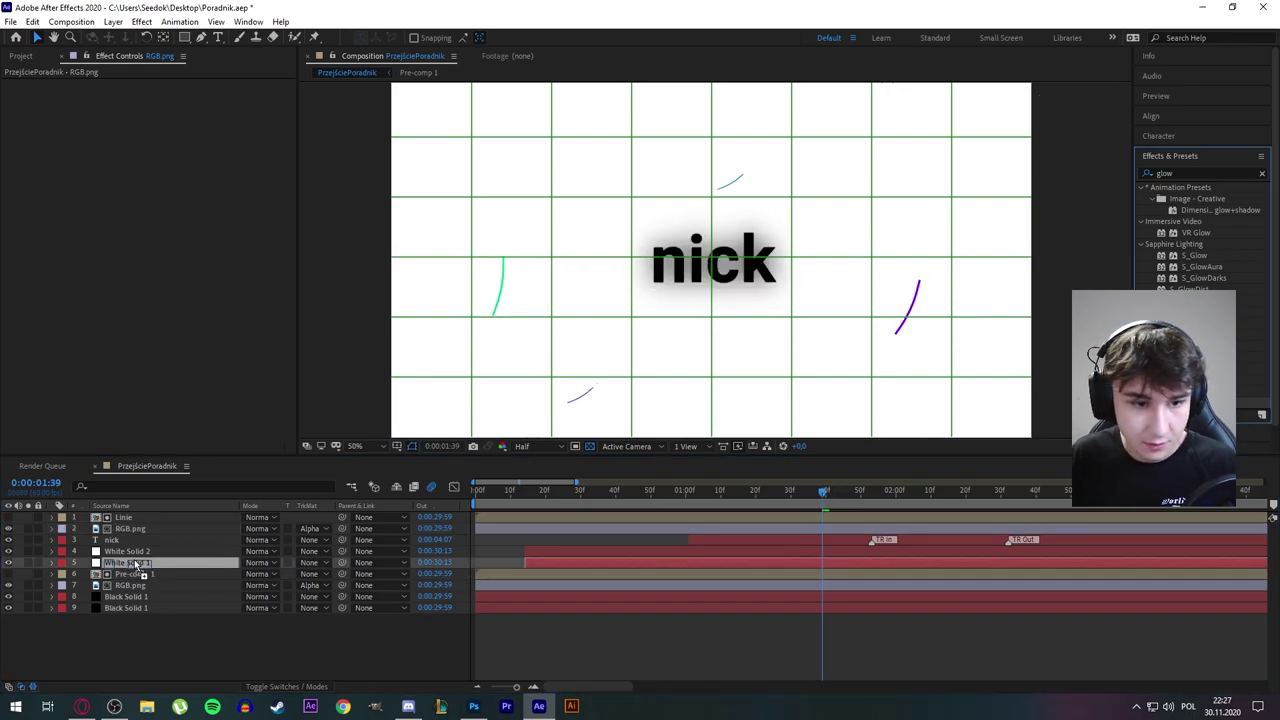
pyautogui.click(202, 516)
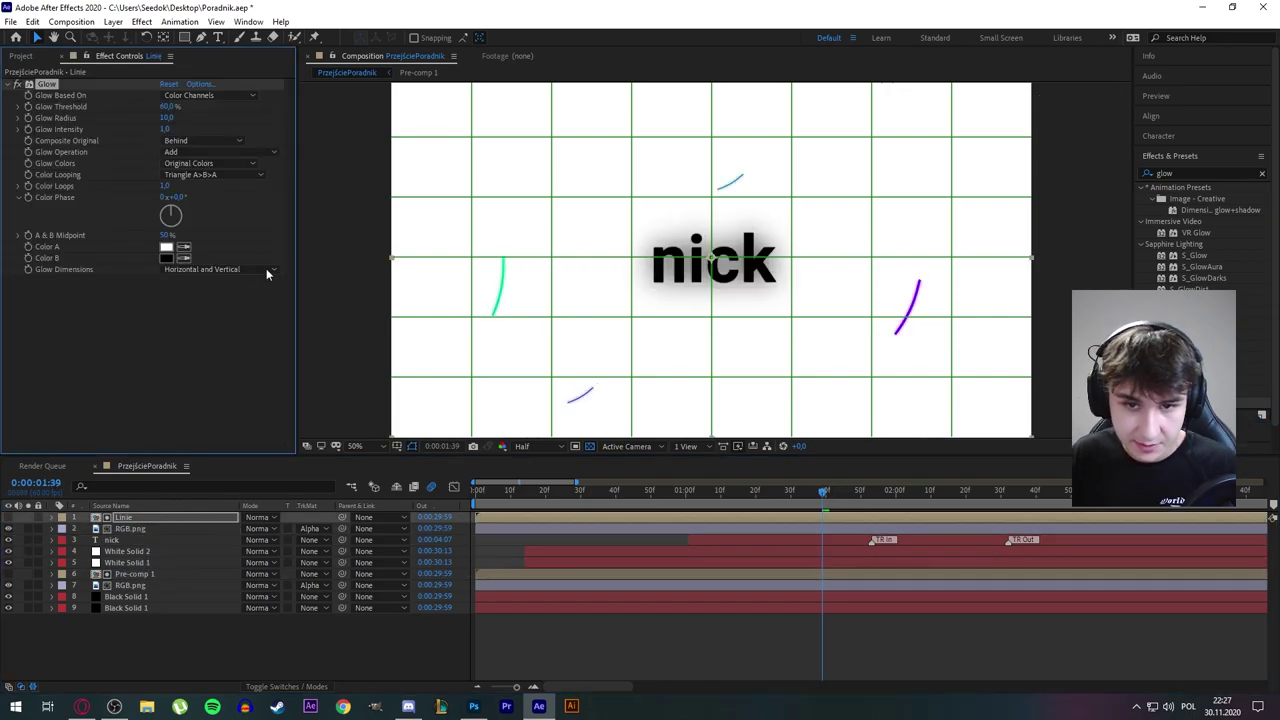
# Preview the whole transition with the coloured glowing lines from the beginning
pyautogui.moveTo(826, 491); pyautogui.dragTo(372, 496)
pyautogui.press('space')
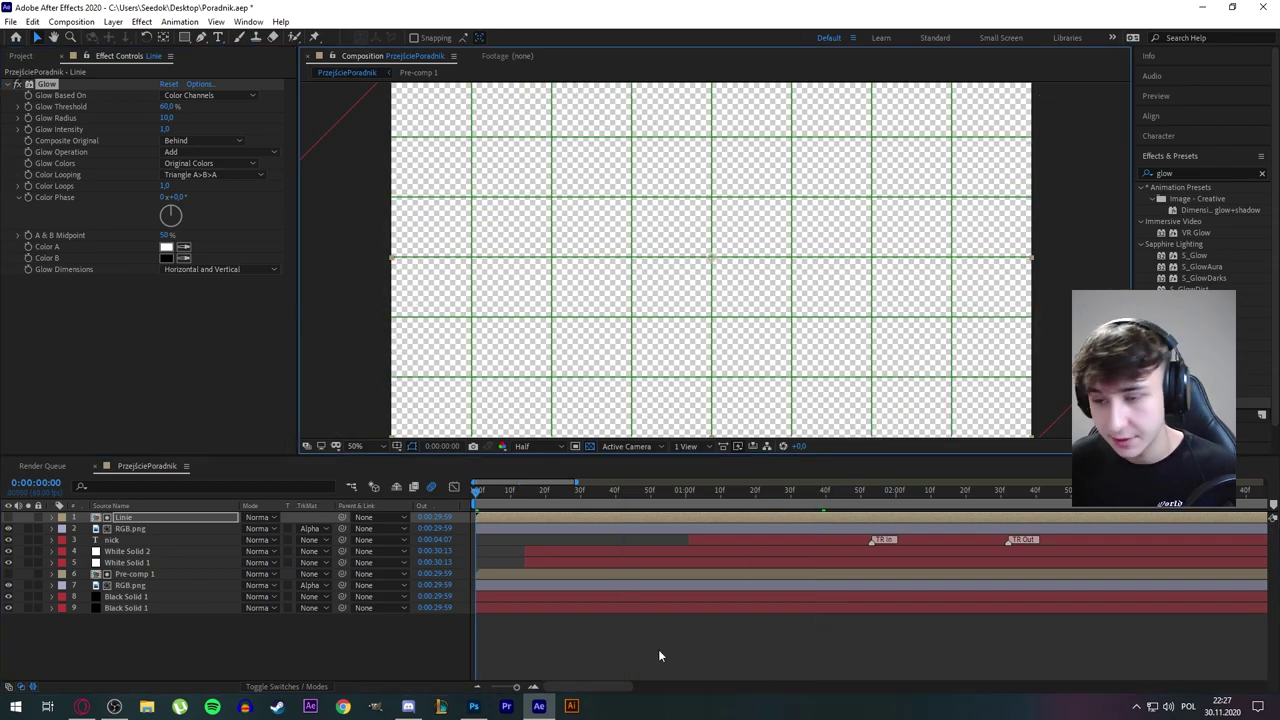
pyautogui.press('space')
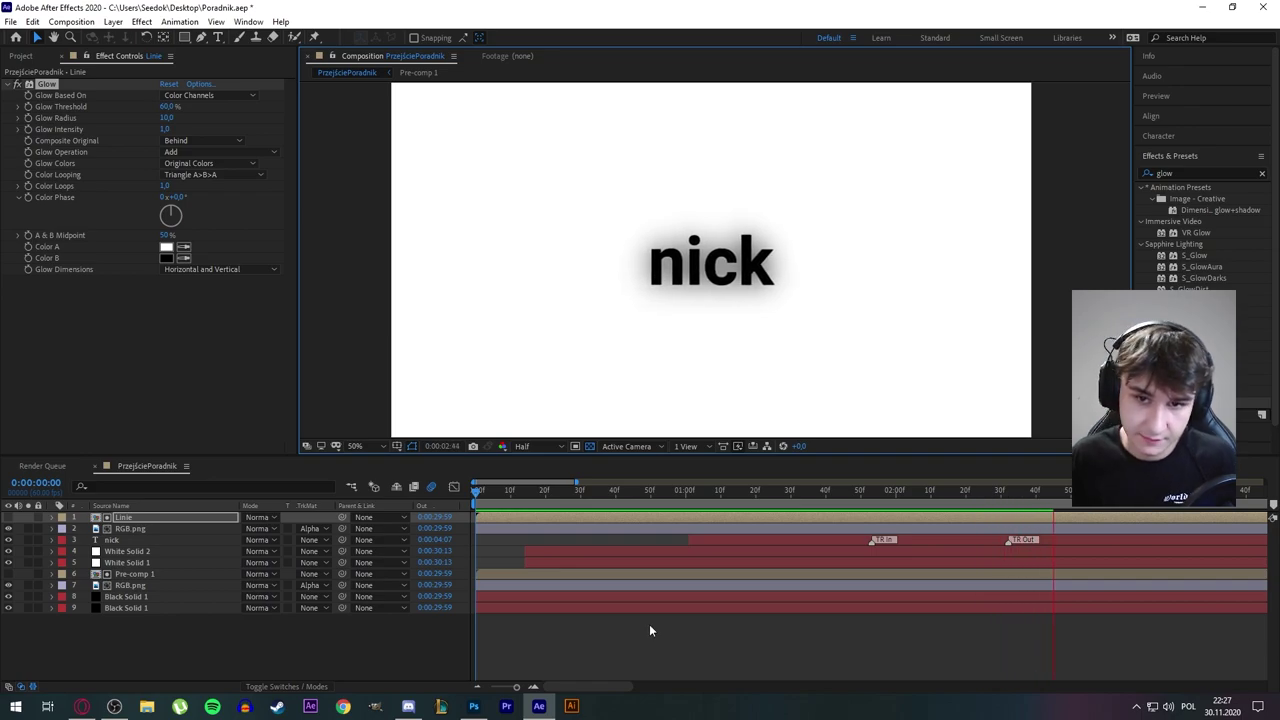
# Draw a circle on a new shape layer over the middle of the frame at 0:00:04:00
pyautogui.moveTo(1106, 495); pyautogui.dragTo(1031, 507)
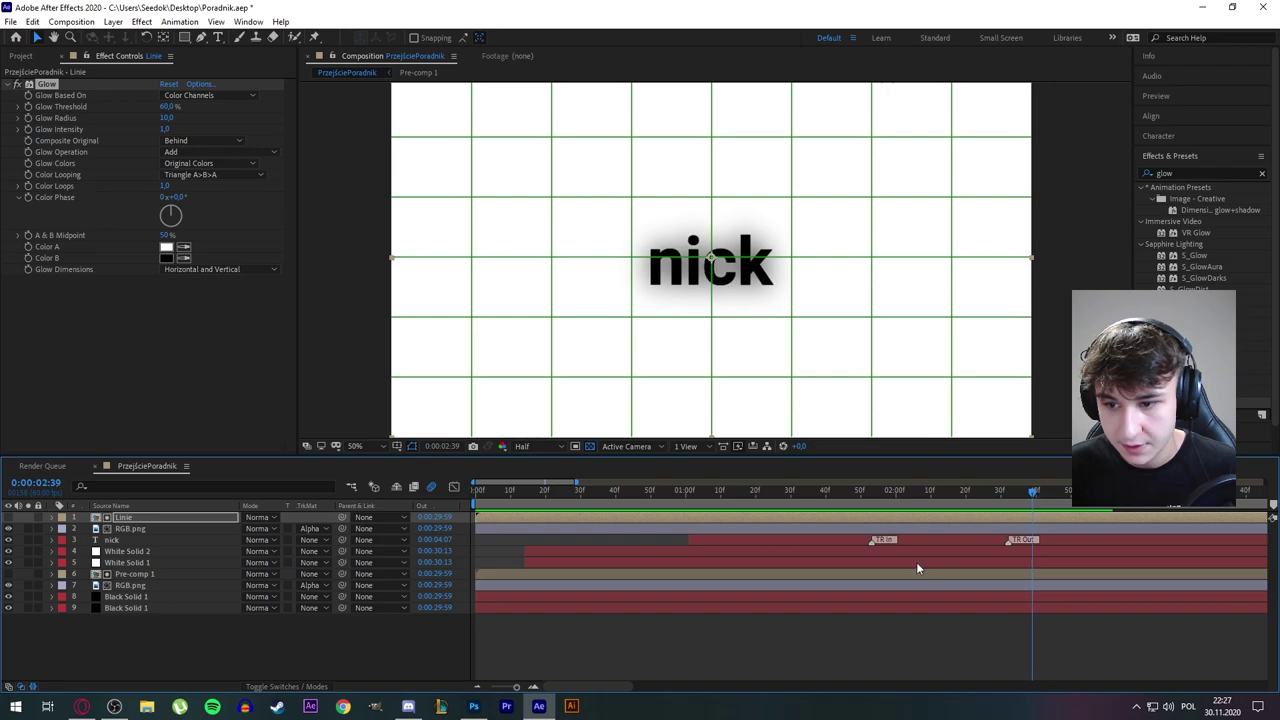
pyautogui.scroll(-4, 616, 516)
pyautogui.moveTo(612, 496); pyautogui.dragTo(670, 505)
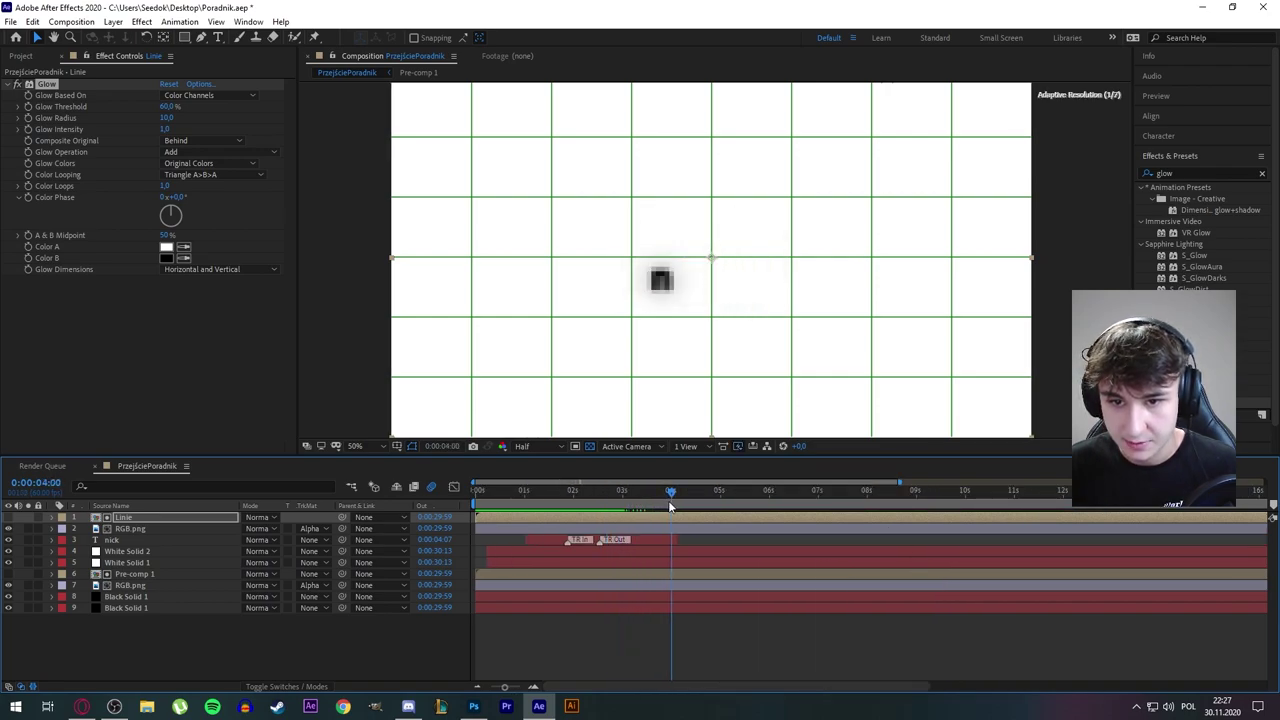
pyautogui.rightClick(255, 609)
pyautogui.click(182, 42)
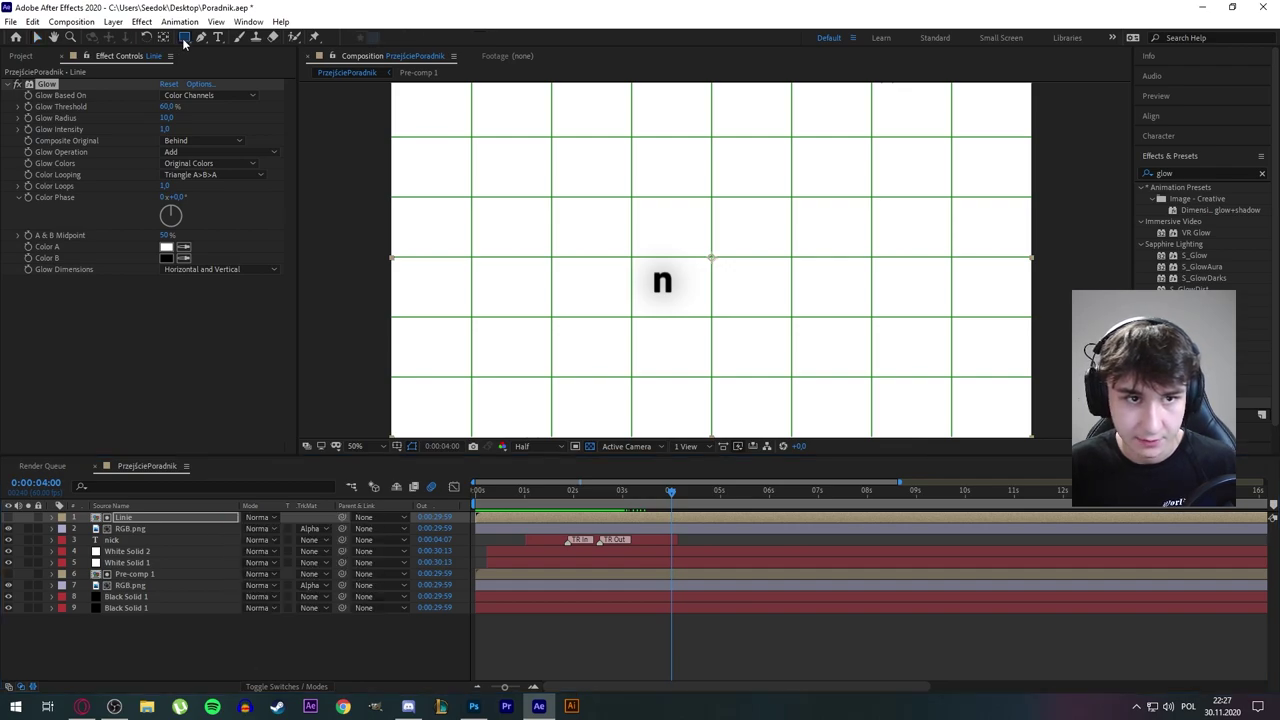
pyautogui.press('q')
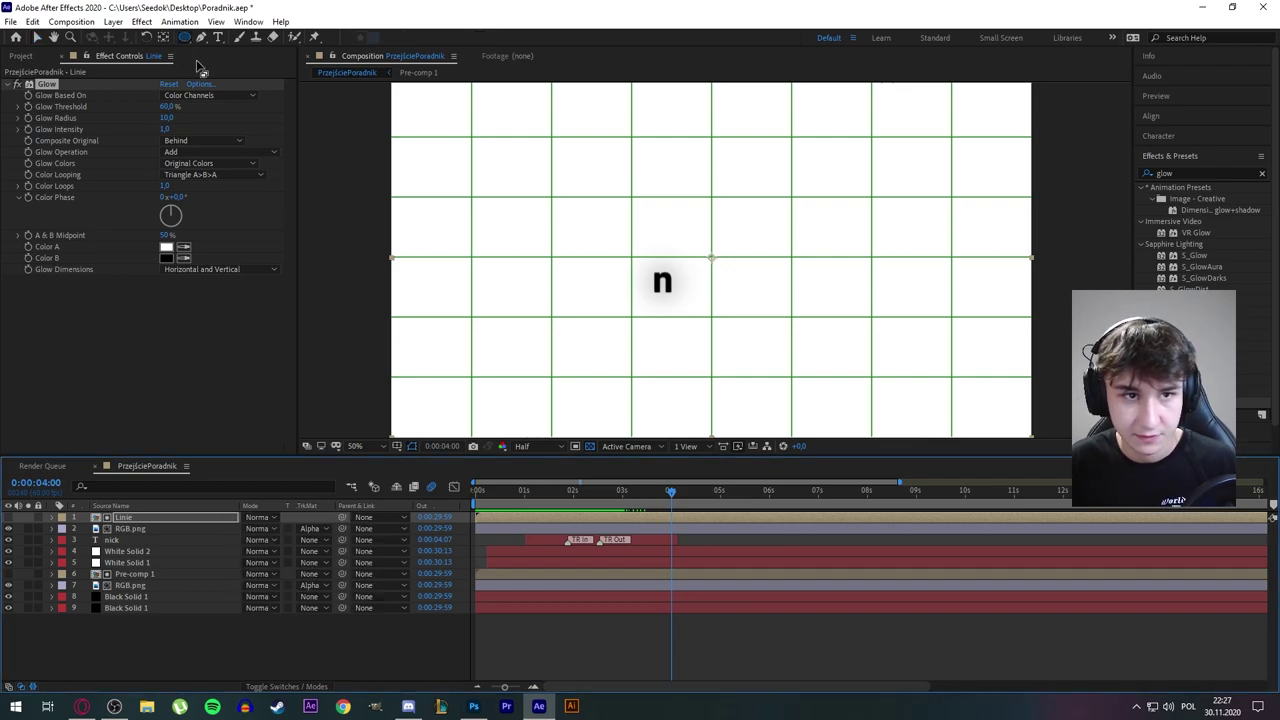
pyautogui.click(236, 676)
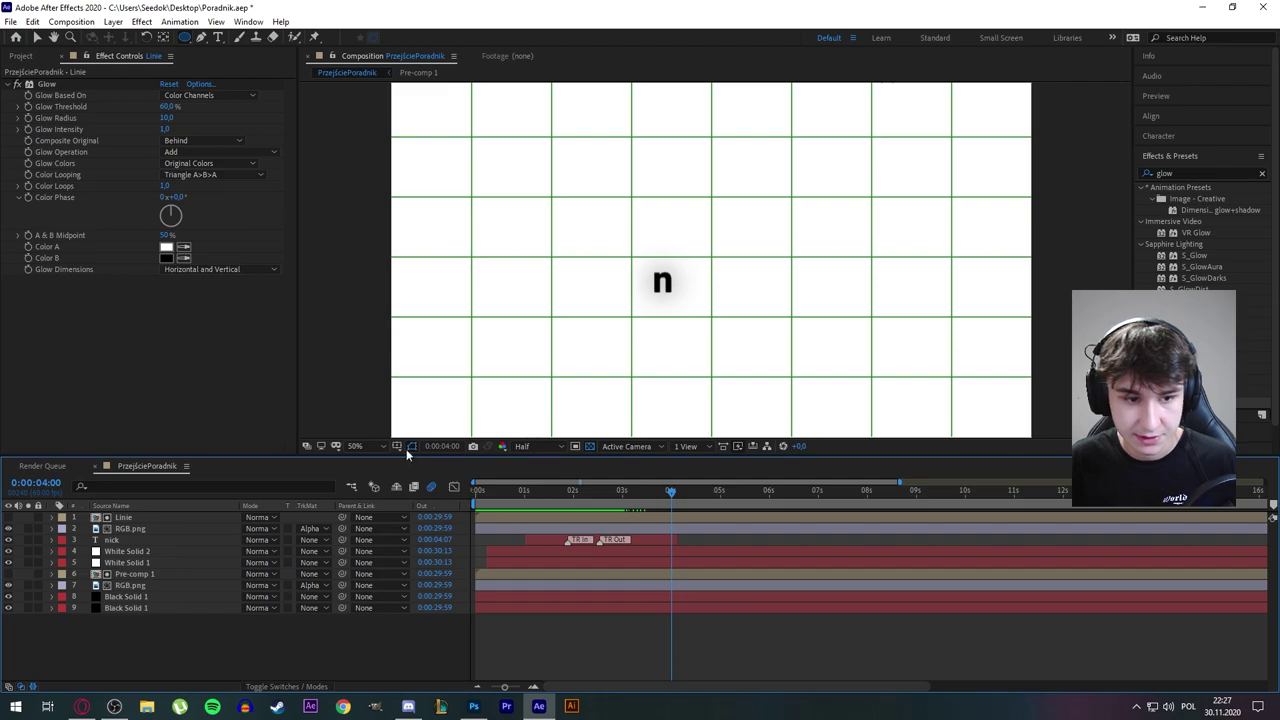
pyautogui.moveTo(662, 197); pyautogui.dragTo(797, 332)
# Centre the circle horizontally and vertically in the composition
pyautogui.click(1160, 118)
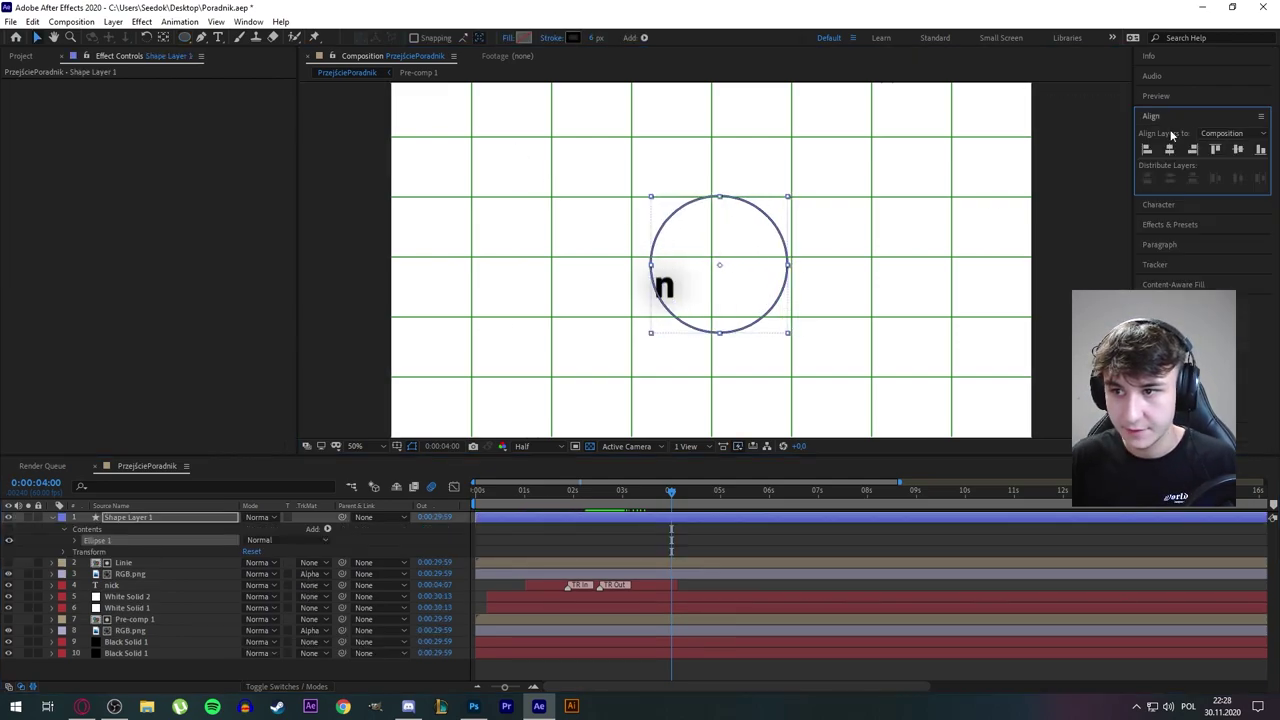
pyautogui.click(1169, 149)
pyautogui.click(1238, 149)
# Set the circle's stroke to None and its fill to solid black
pyautogui.click(551, 37)
pyautogui.click(903, 371)
pyautogui.click(509, 37)
pyautogui.click(848, 289)
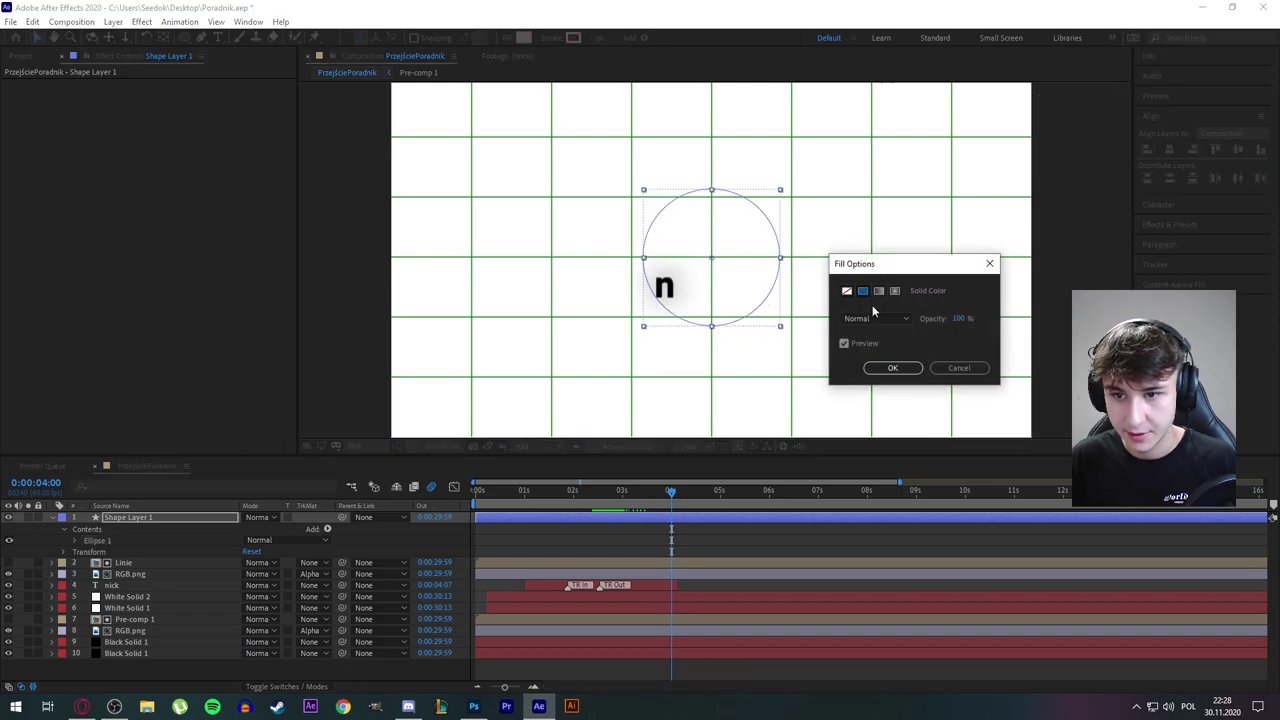
pyautogui.click(893, 368)
pyautogui.click(523, 37)
pyautogui.moveTo(922, 351); pyautogui.dragTo(866, 443)
pyautogui.click(1157, 277)
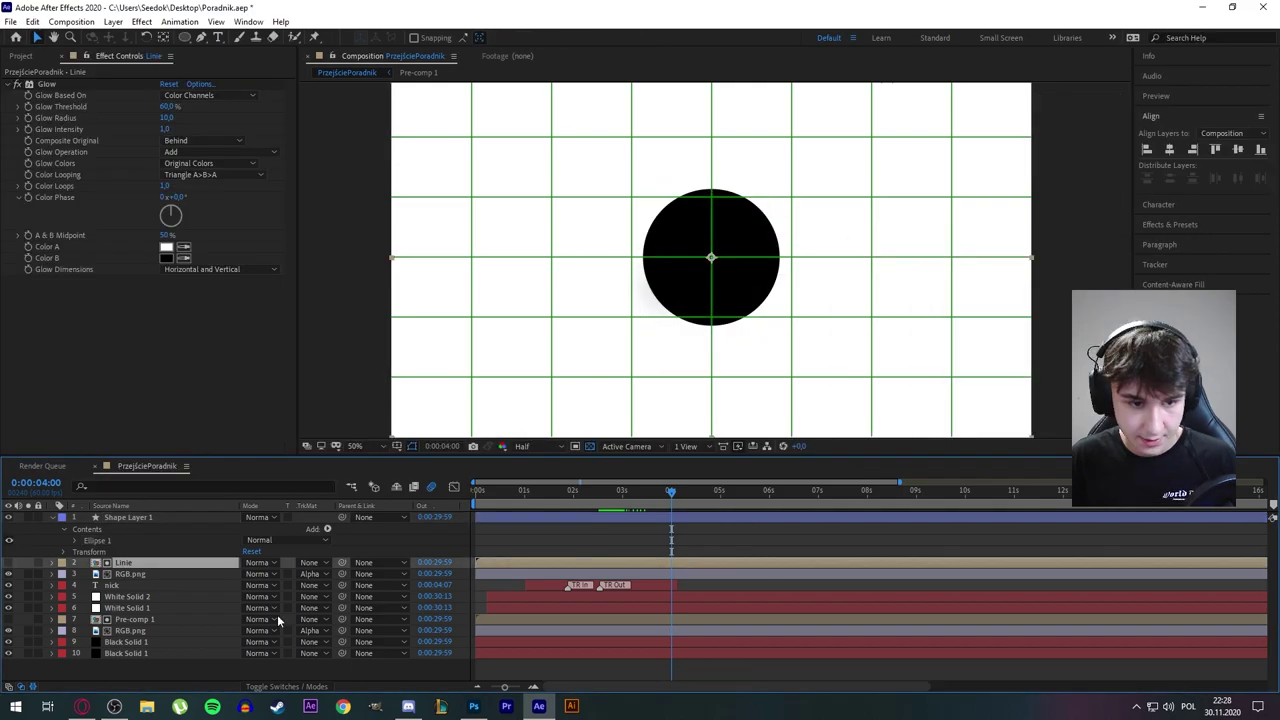
# Pre-compose all layers below Shape Layer 1 into a composition named Glowna warstwa
pyautogui.keyDown('shift'); pyautogui.click(138, 651); pyautogui.keyUp('shift')
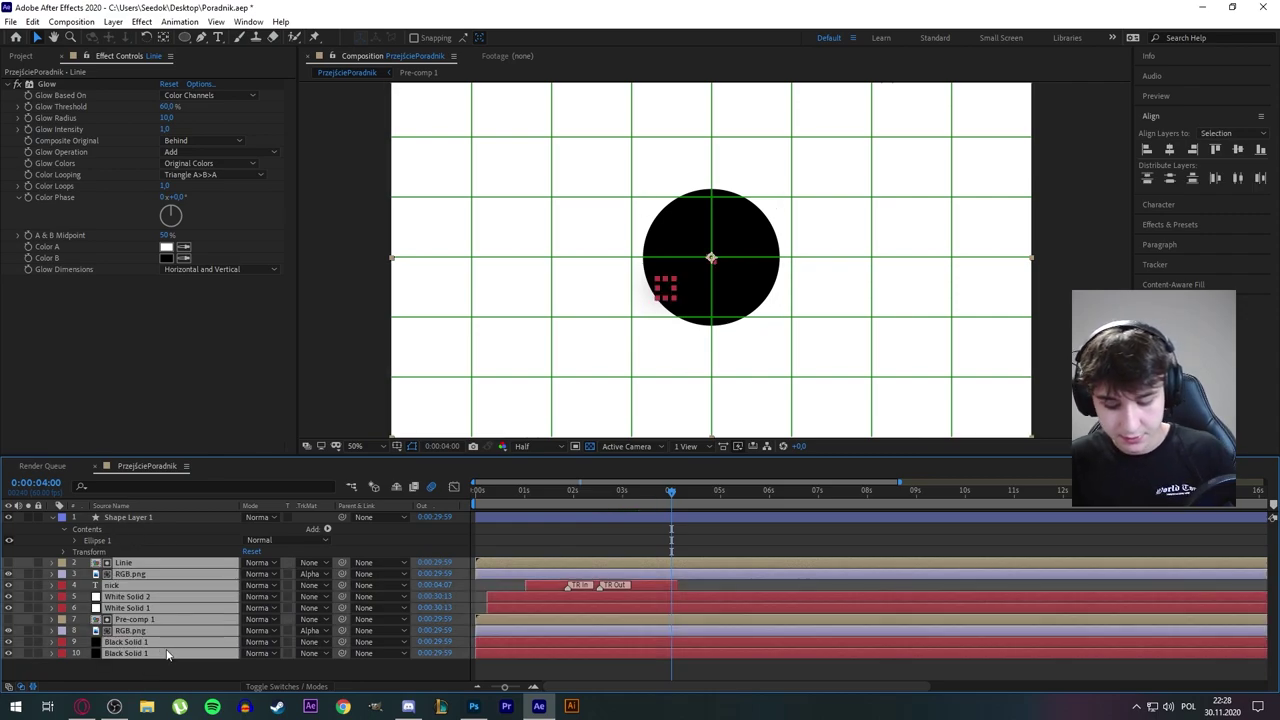
pyautogui.hotkey('ctrl', 'shift', 'c')
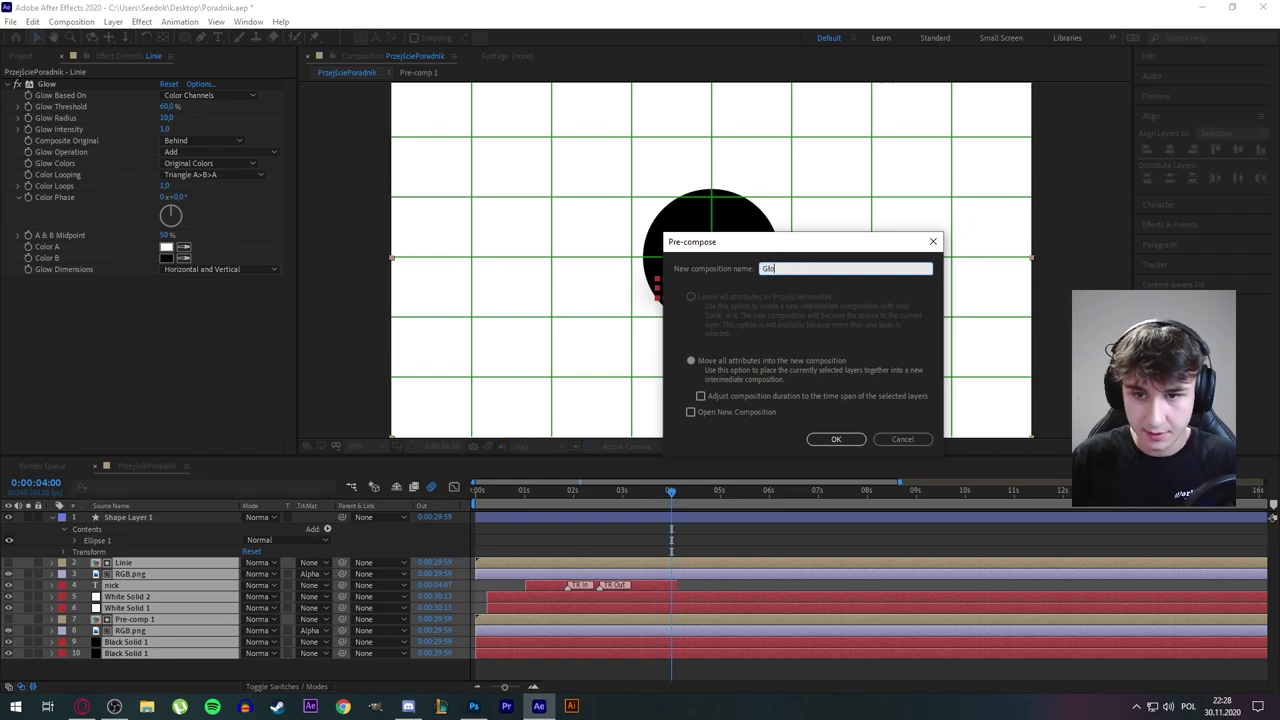
pyautogui.write('Glowna warst')
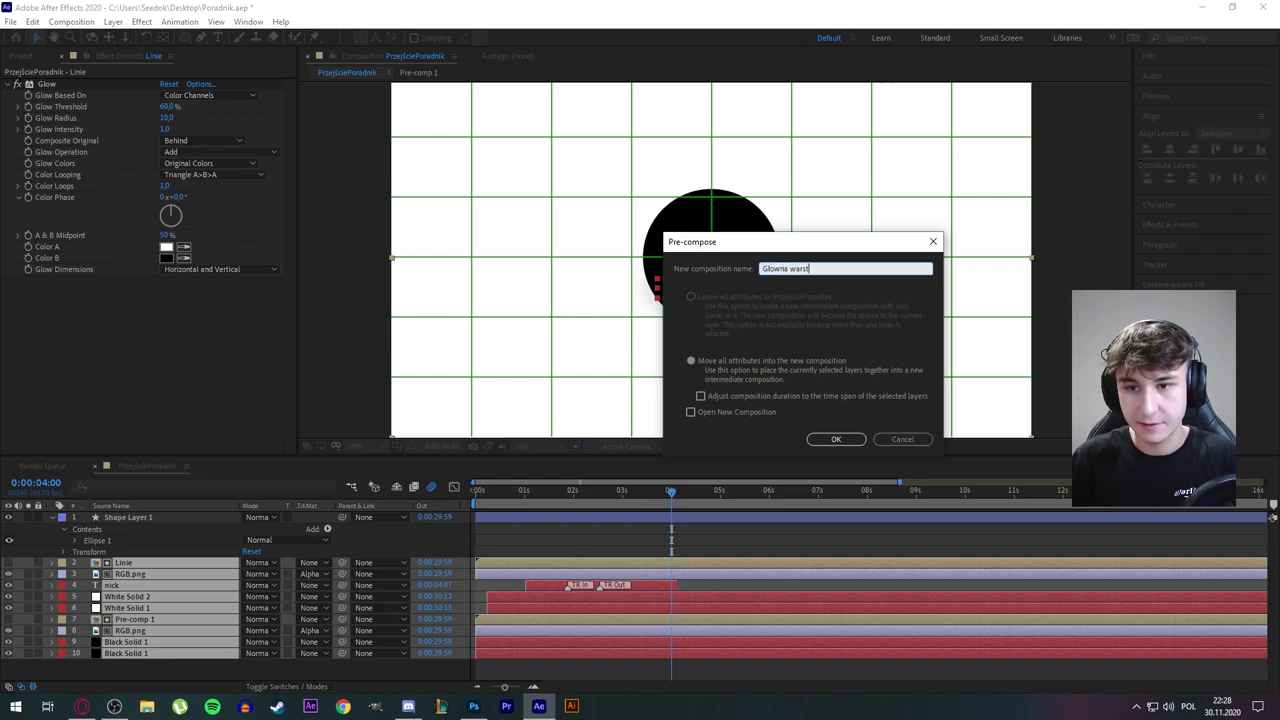
pyautogui.write('wa')
pyautogui.press('Return')
# Centre the circle's anchor point and keyframe its Scale at 0% at 0:00:03:43
pyautogui.click(161, 517)
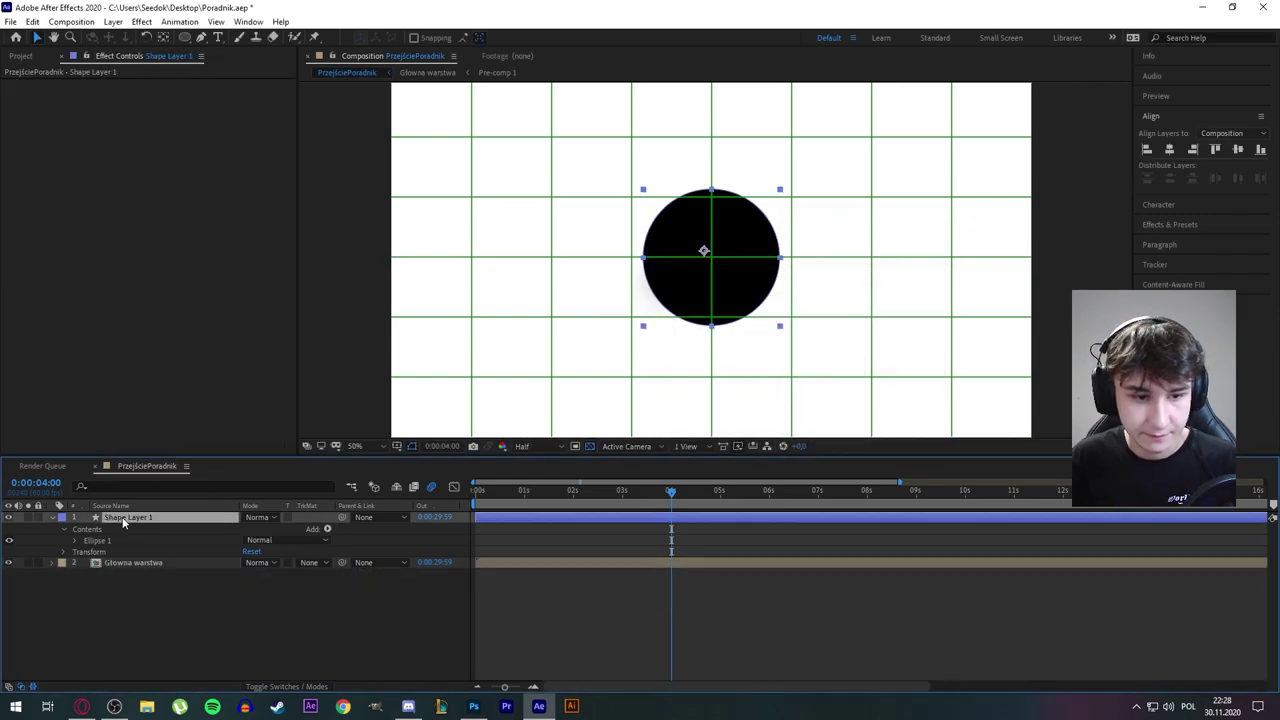
pyautogui.press('s')
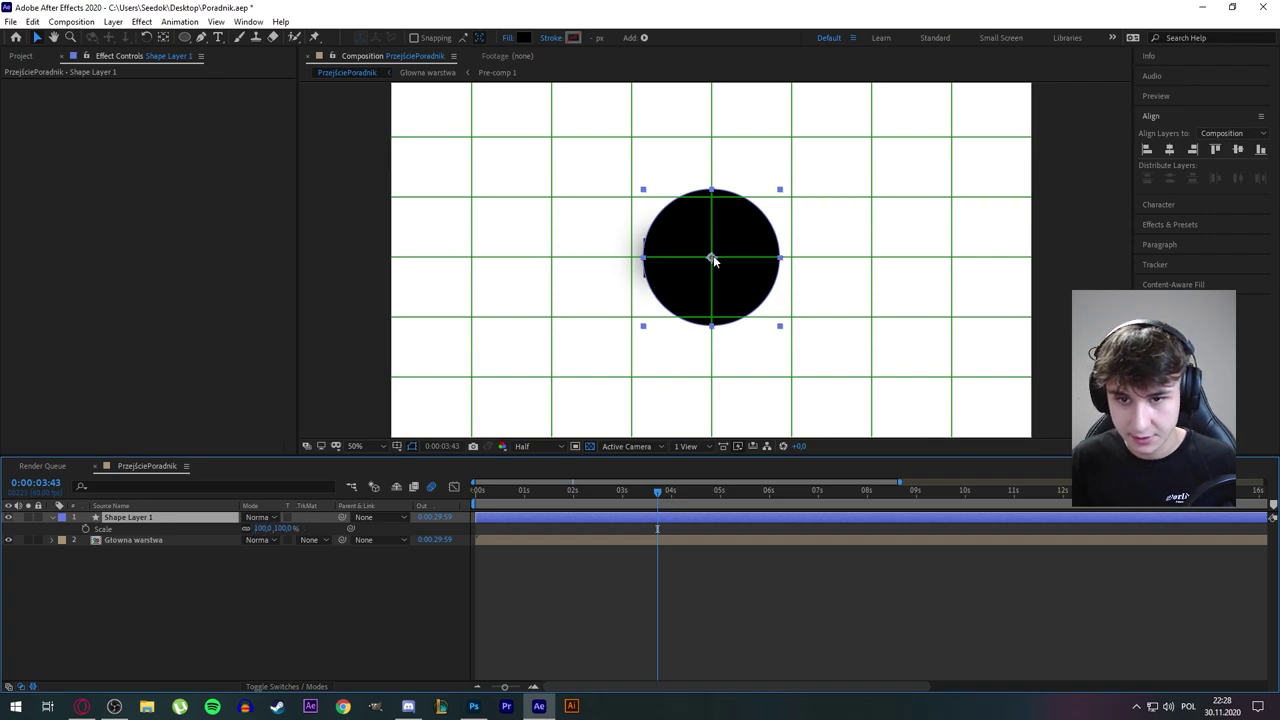
pyautogui.moveTo(270, 528); pyautogui.dragTo(260, 528)
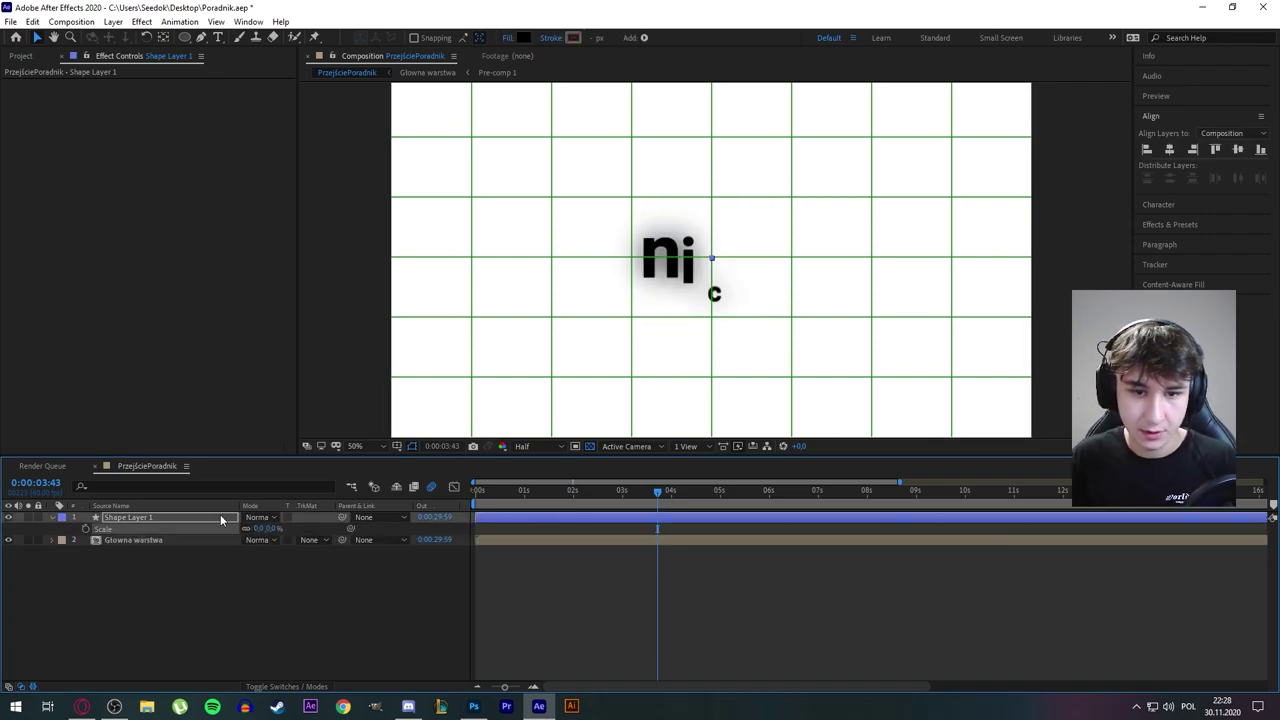
# Keyframe the circle's Scale at 729% at 0:00:04:29 so it covers the frame, with the first keyframe shifted slightly later
pyautogui.press('space')
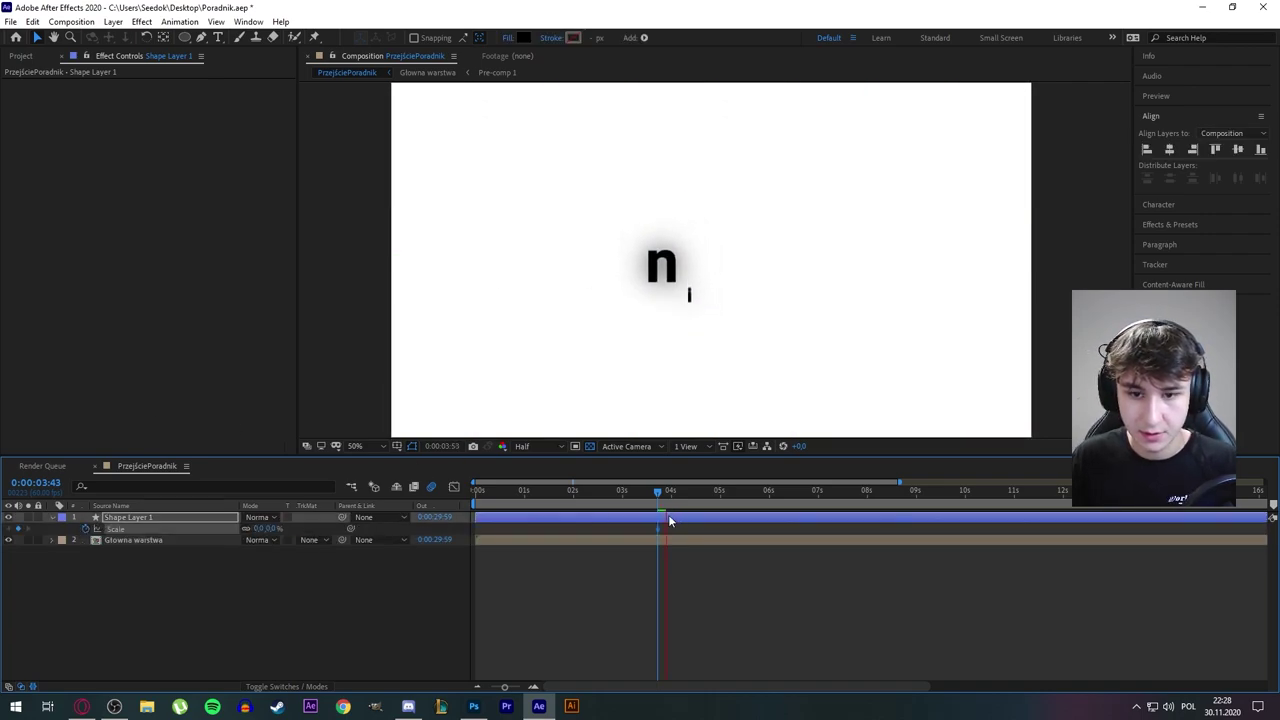
pyautogui.press('space')
pyautogui.press('space')
pyautogui.press('space')
pyautogui.moveTo(257, 527); pyautogui.dragTo(740, 521)
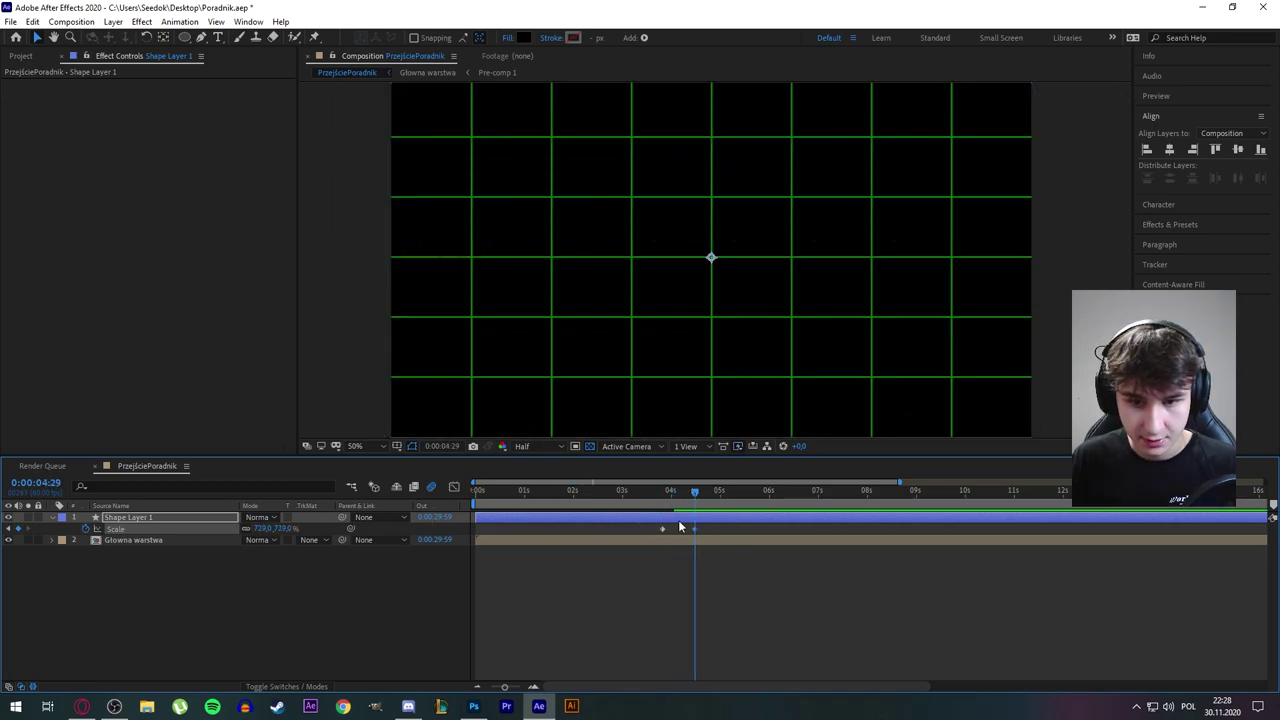
# Ease the circle's two Scale keyframes and reshape their speed curve in the Graph Editor
pyautogui.click(454, 487)
pyautogui.moveTo(673, 647); pyautogui.dragTo(702, 649)
pyautogui.click(454, 487)
# Set the Glowna warstwa layer's track matte to Alpha Inverted and review the circular opening from the beginning
pyautogui.click(315, 544)
pyautogui.click(389, 587)
pyautogui.moveTo(694, 492); pyautogui.dragTo(476, 505)
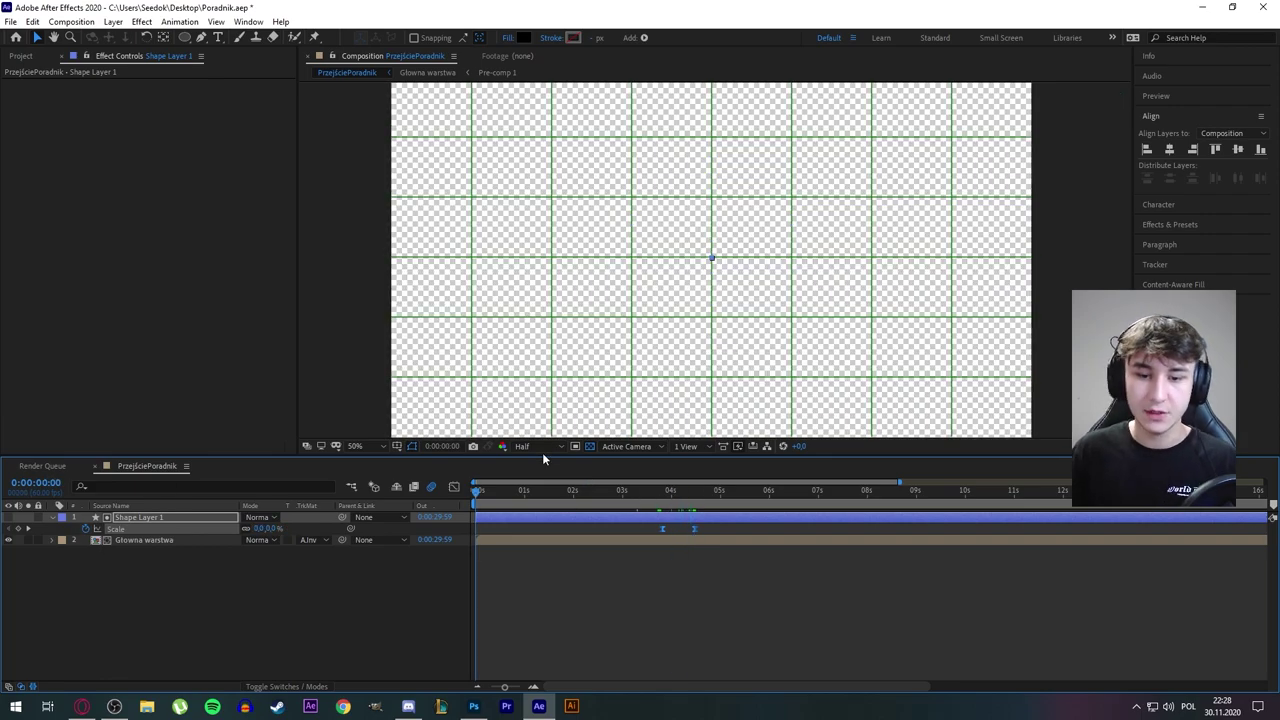
pyautogui.press('space')
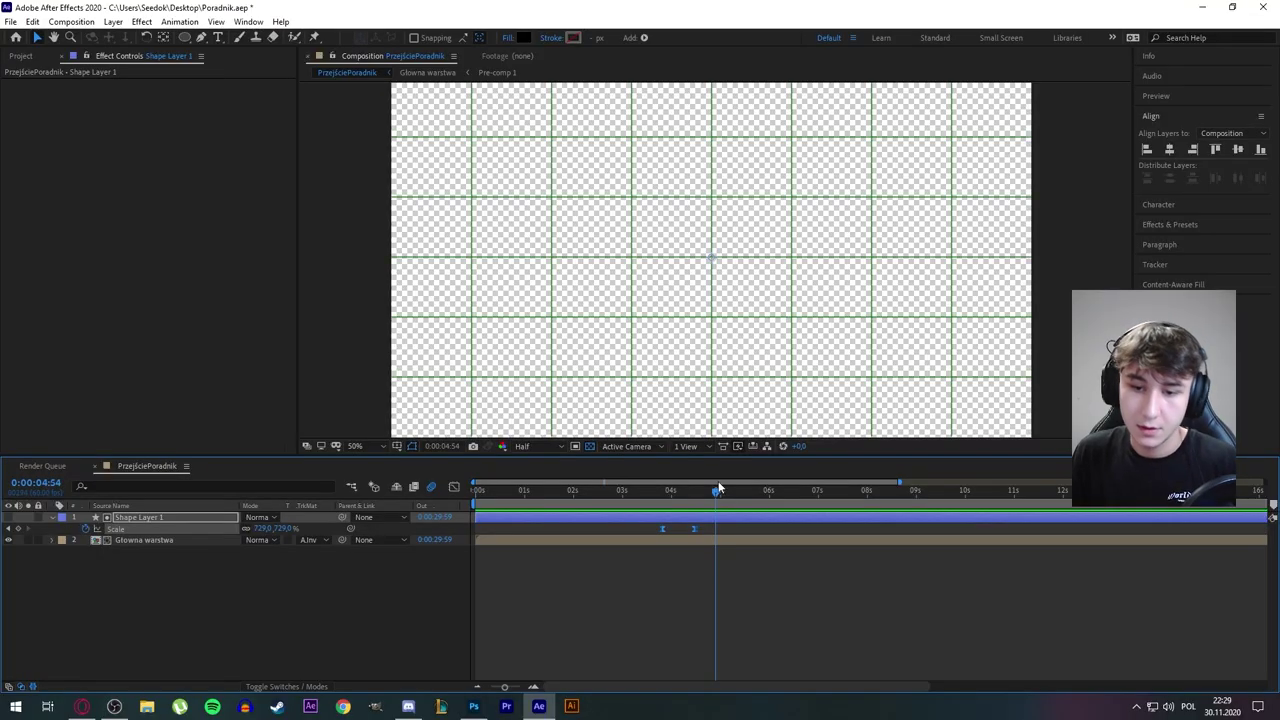
pyautogui.moveTo(715, 495); pyautogui.dragTo(582, 503)
pyautogui.moveTo(674, 517); pyautogui.dragTo(701, 518)
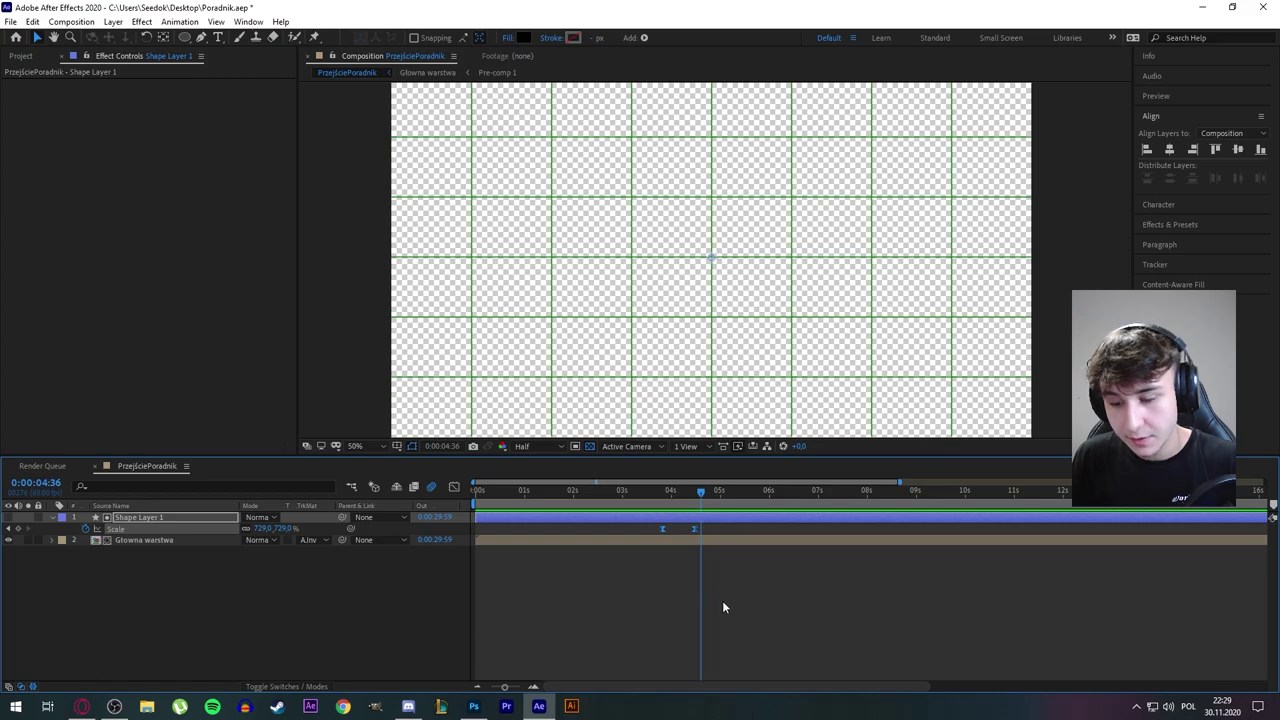